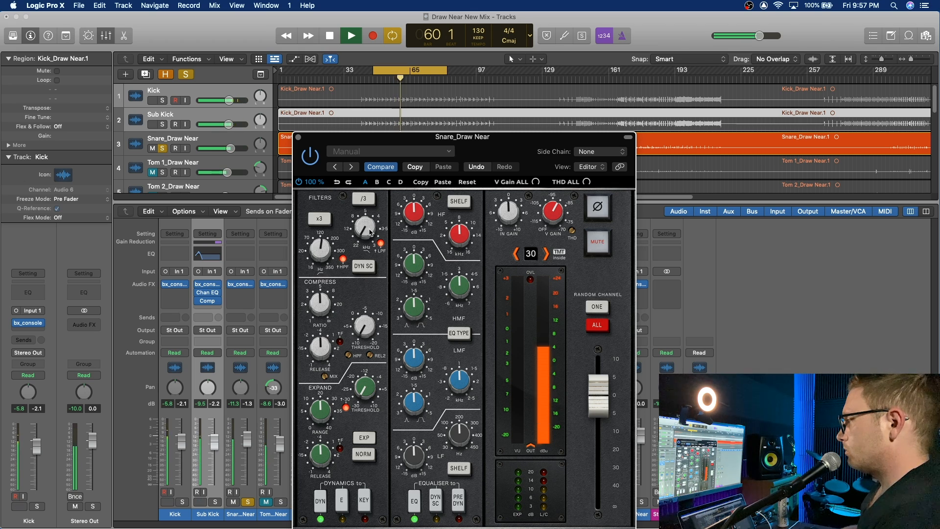
Boost the high-frequency band's gain in the snare channel's SSL EQ while the loop plays.
drag(418, 216, 437, 191)
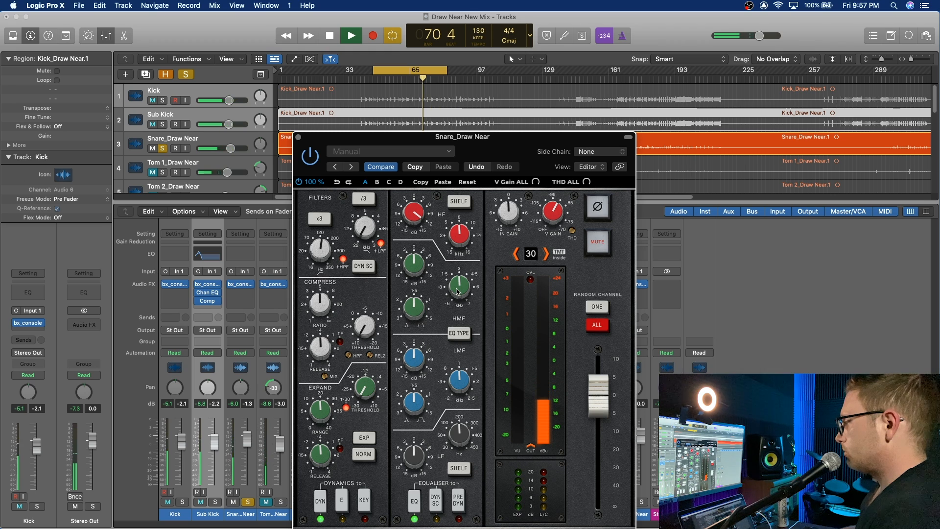
mouse_move(461, 382)
mouse_move(460, 382)
mouse_down()
mouse_move(464, 402)
mouse_move(466, 390)
mouse_up()
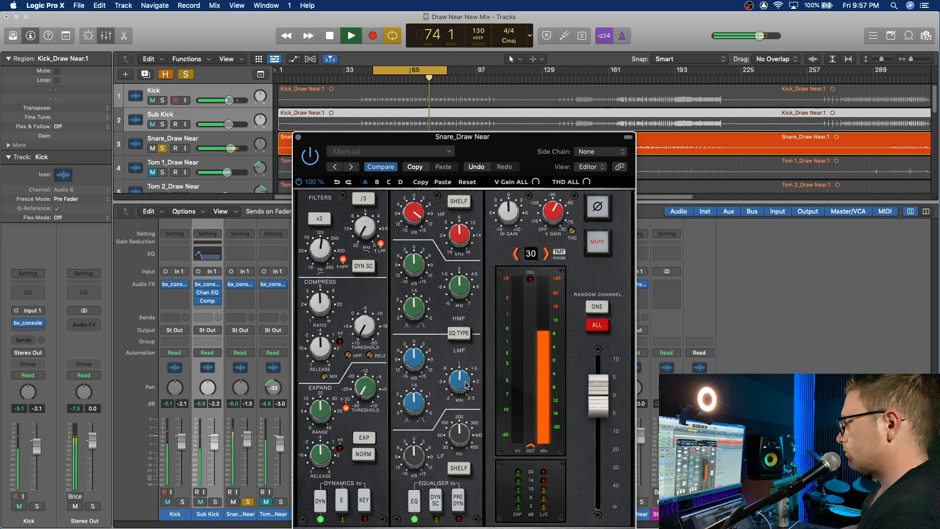
Switch the snare EQ's LF band to bell, fine-tune its frequency and boost its gain during playback.
click(459, 469)
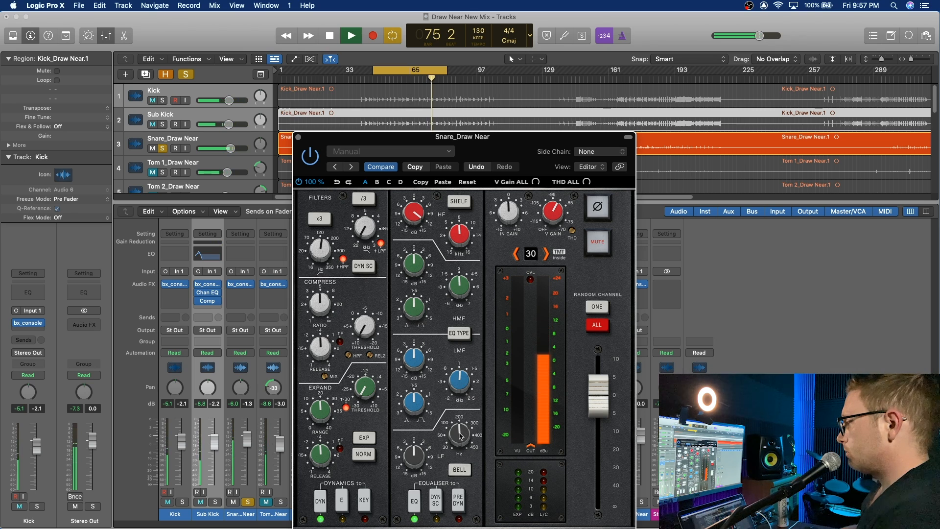
drag(460, 436, 460, 438)
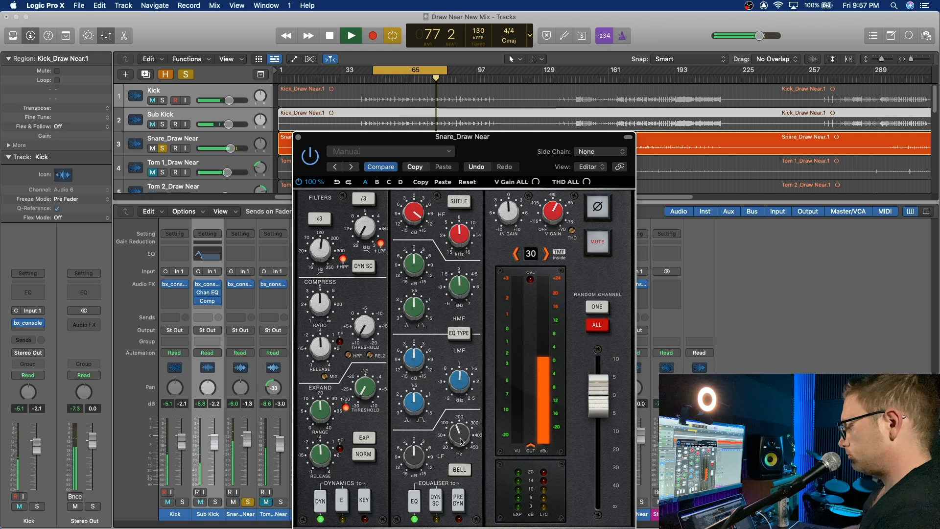
key(space)
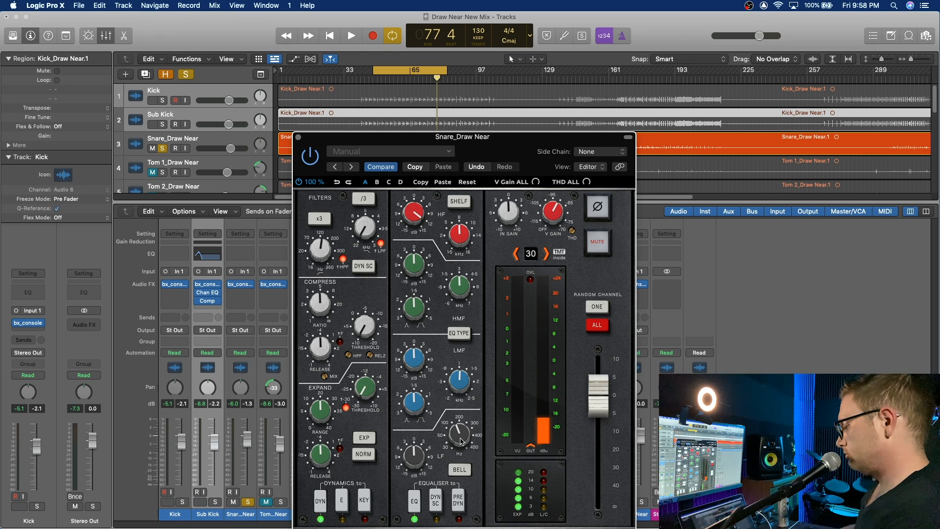
key(space)
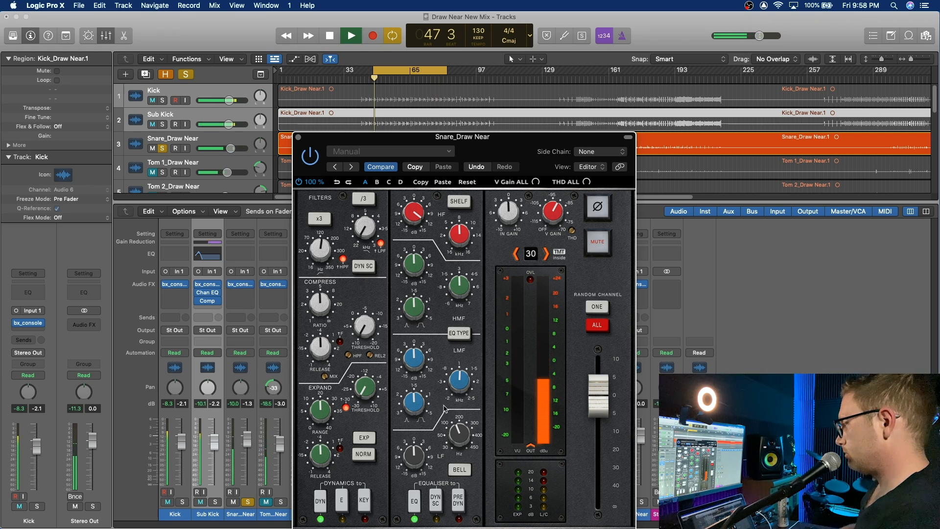
mouse_move(415, 459)
mouse_down()
mouse_move(438, 408)
mouse_move(426, 459)
mouse_up()
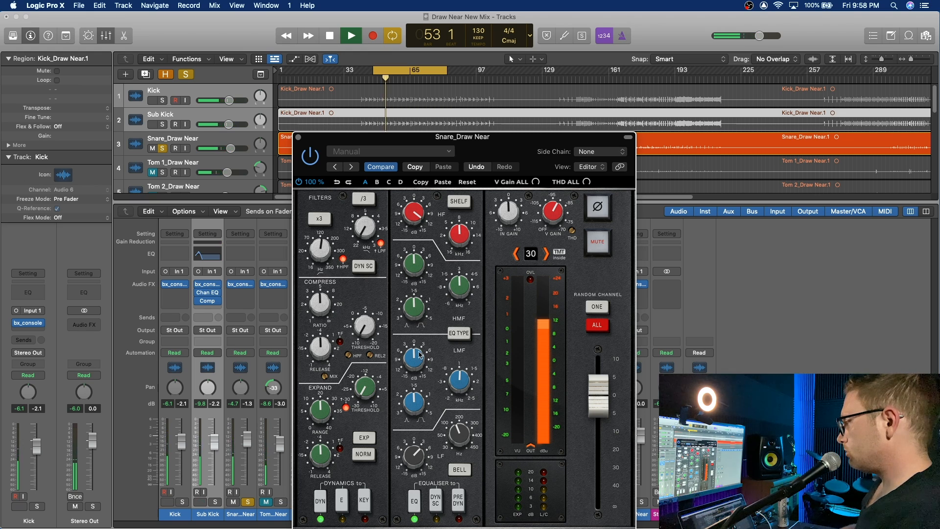
Lower the snare compressor's threshold for more compression while listening, and stop playback.
drag(368, 337, 385, 269)
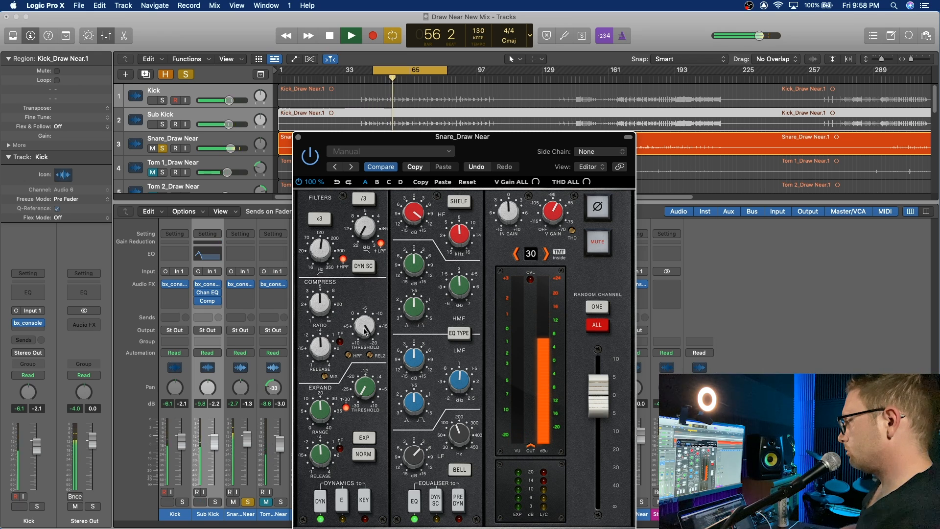
drag(364, 332, 365, 337)
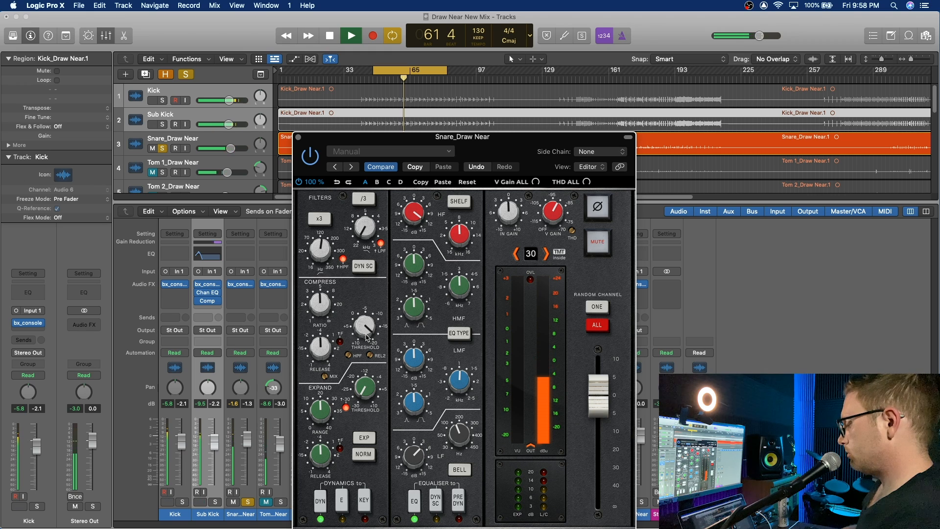
key(space)
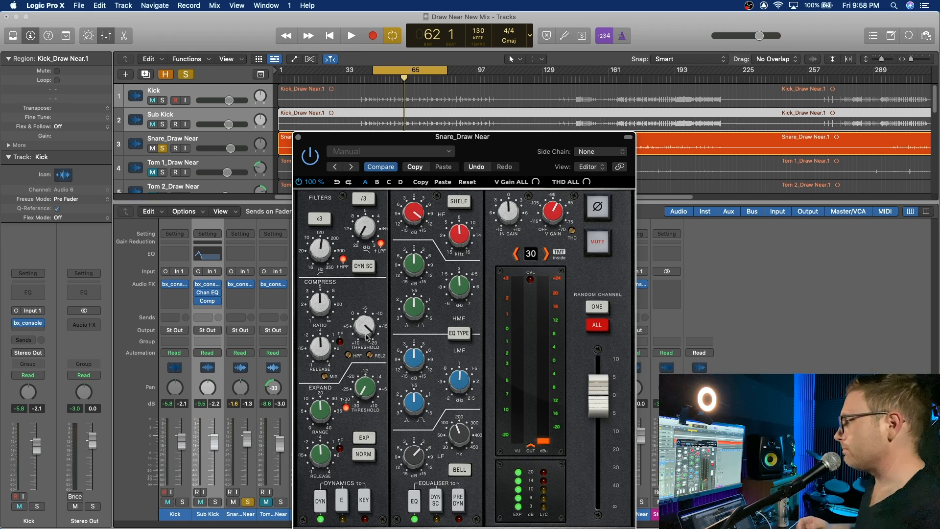
Turn the snare expander's range down to 0 and audition the soloed snare briefly.
key(ctrl+m)
key(ctrl+m)
mouse_move(319, 412)
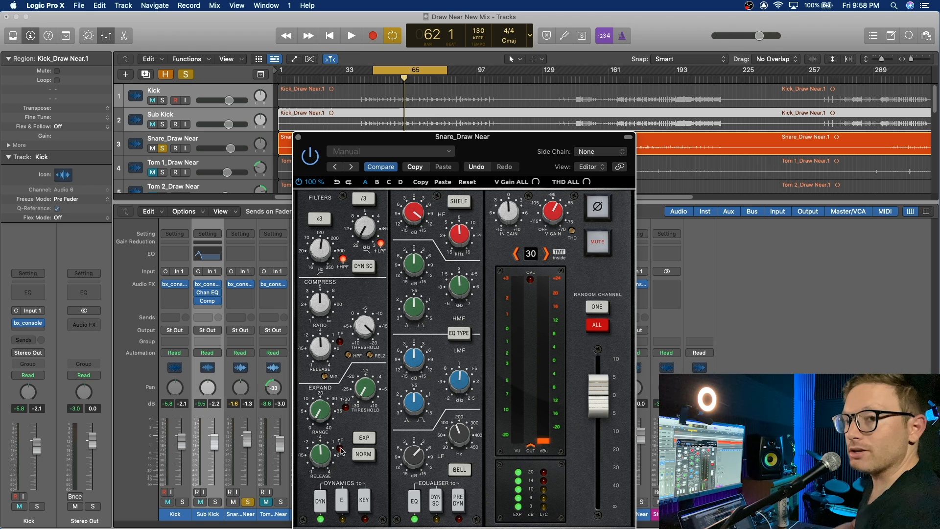
key(ctrl+m)
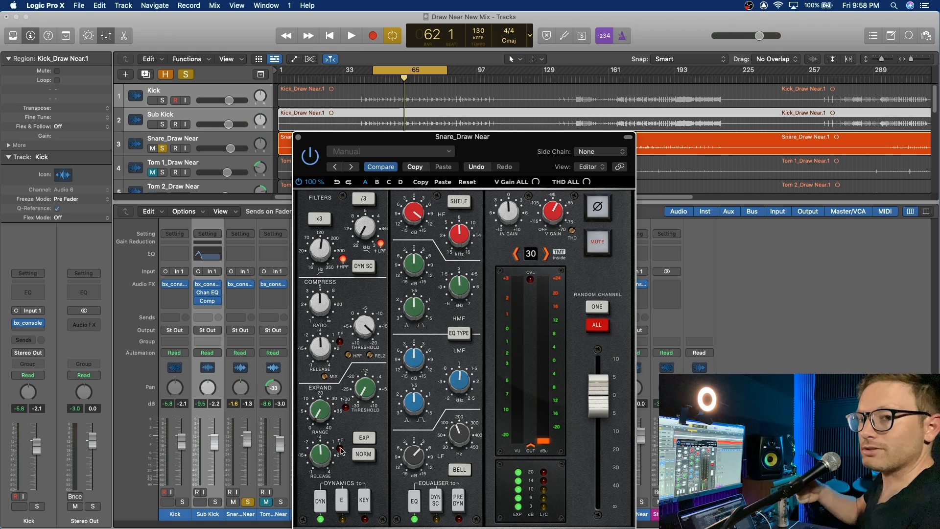
key(ctrl+m)
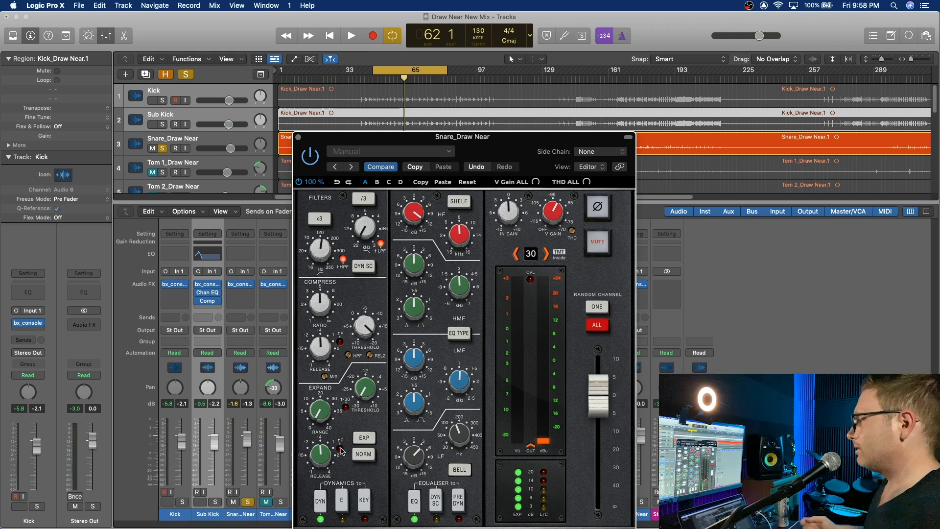
key(ctrl+m)
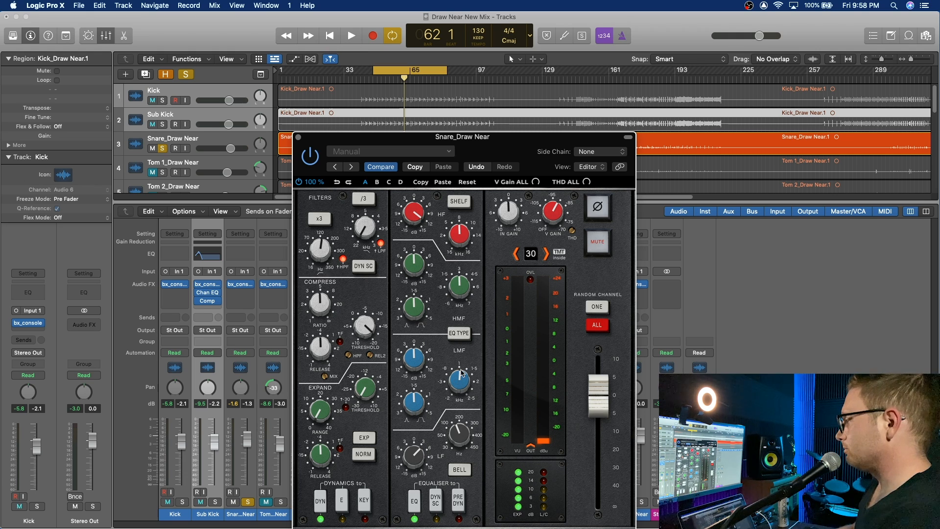
key(space)
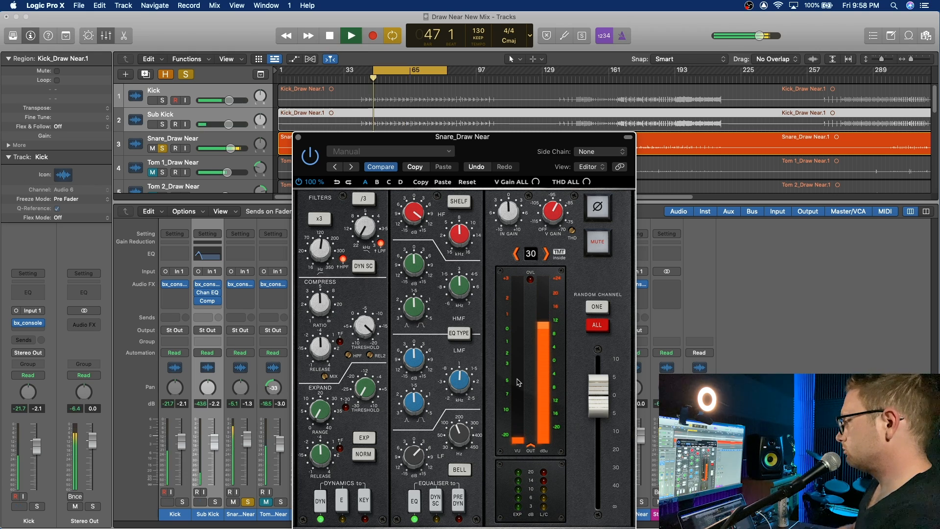
key(space)
key(ctrl+m)
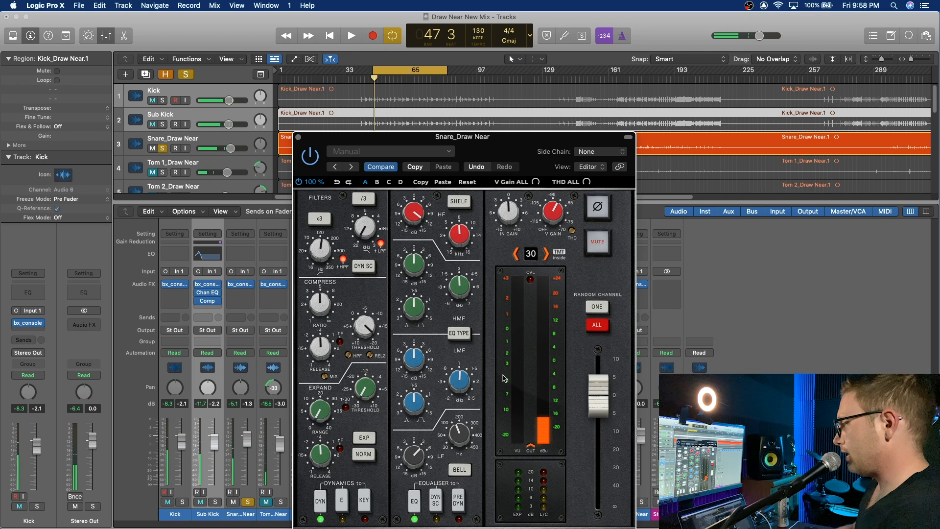
Solo the Kick and Sub Kick together with the snare and play the loop to hear their balance.
click(182, 503)
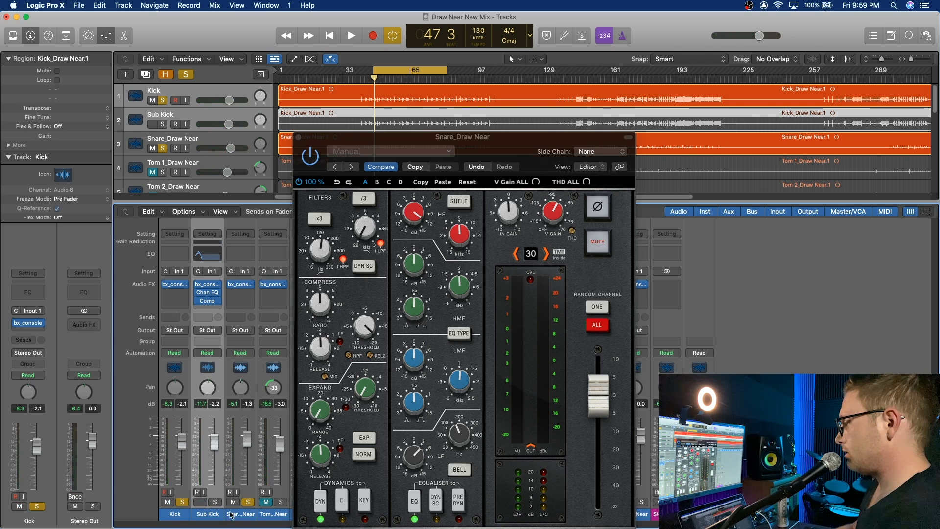
click(215, 503)
key(space)
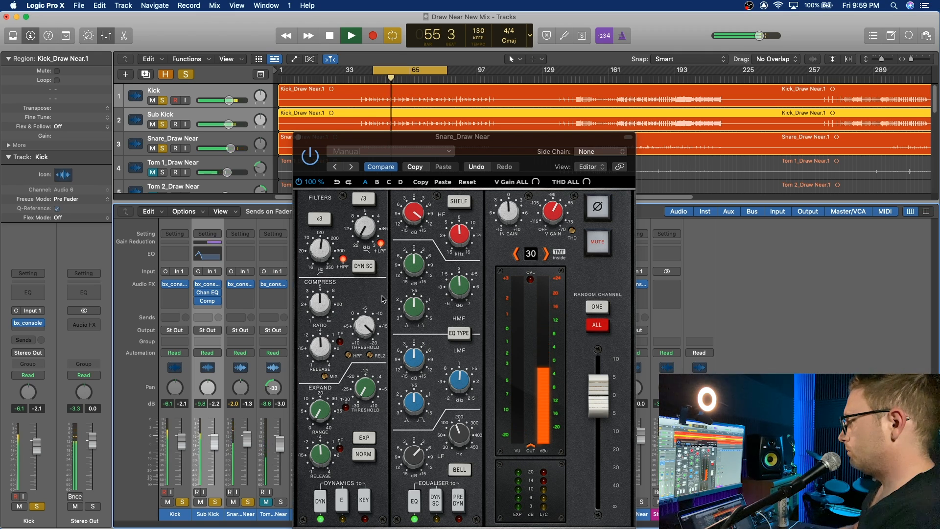
key(space)
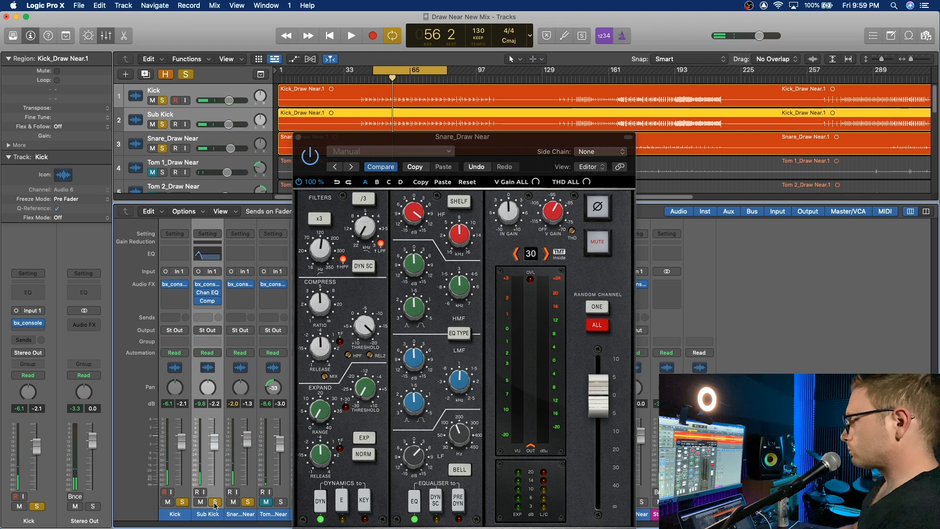
Raise the Kick channel's fader to 1.3 dB while the soloed drums play.
click(181, 449)
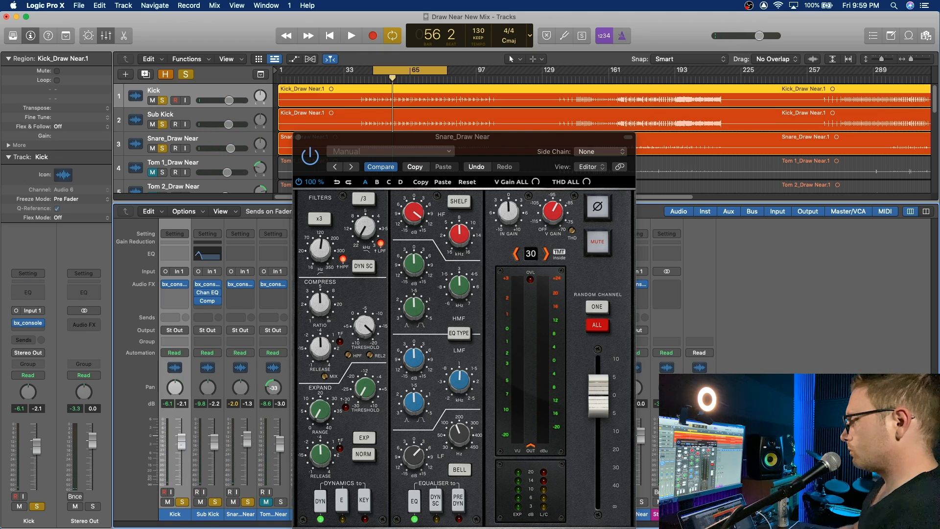
key(space)
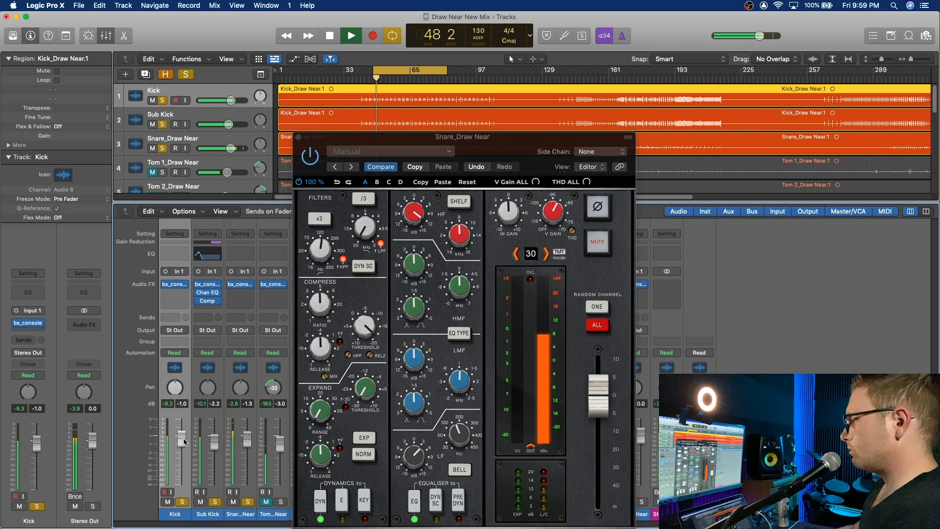
drag(181, 442, 181, 433)
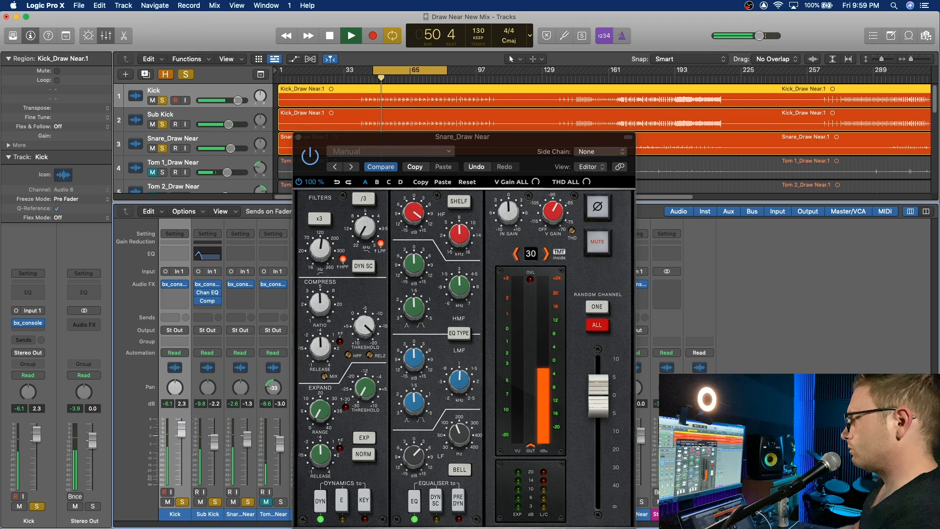
click(194, 425)
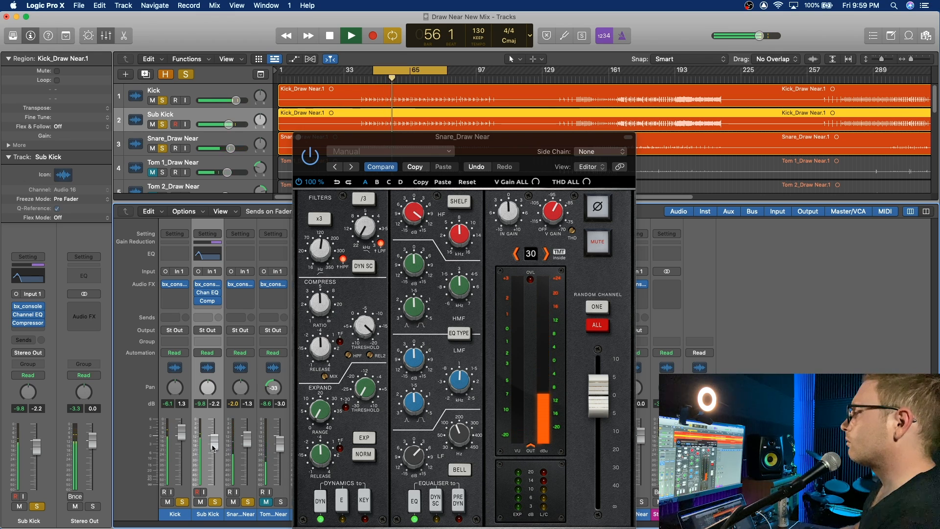
Toggle the Sub Kick's mute during playback to compare the drums with and without it, and stop playback.
click(200, 502)
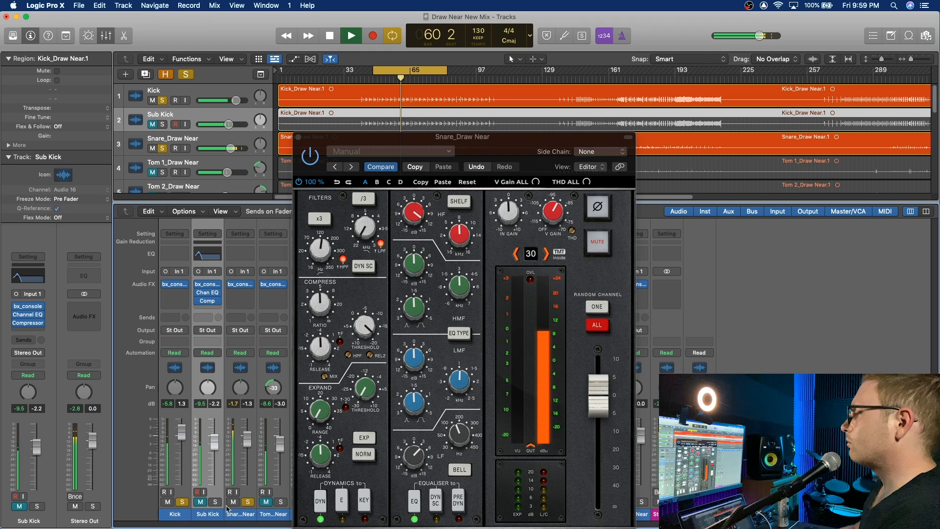
click(201, 502)
click(200, 502)
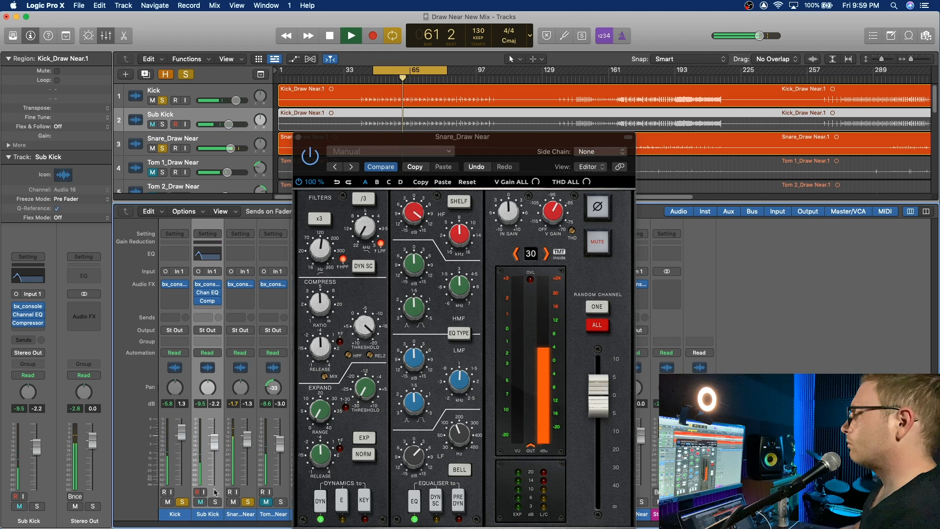
key(space)
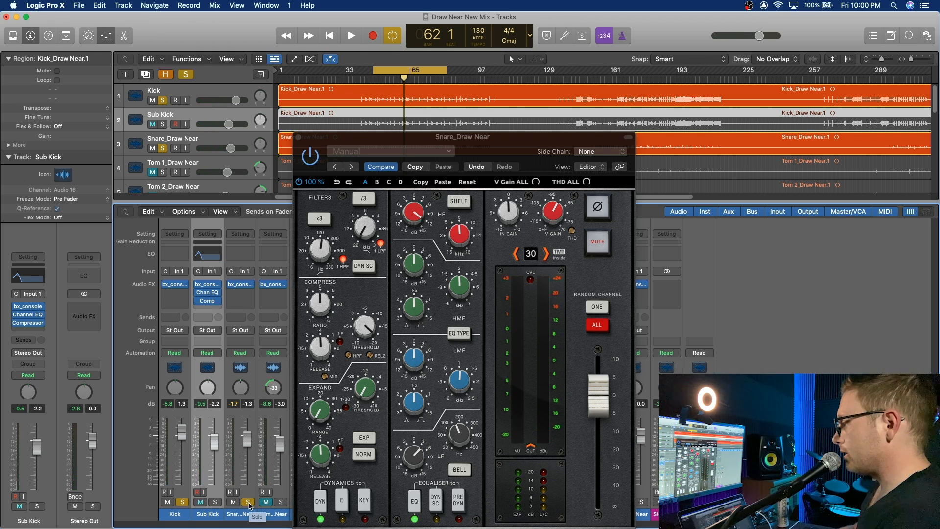
Open the Kick channel's bx_console SSL 4000 E plug-in and close the snare's plug-in window.
mouse_move(176, 289)
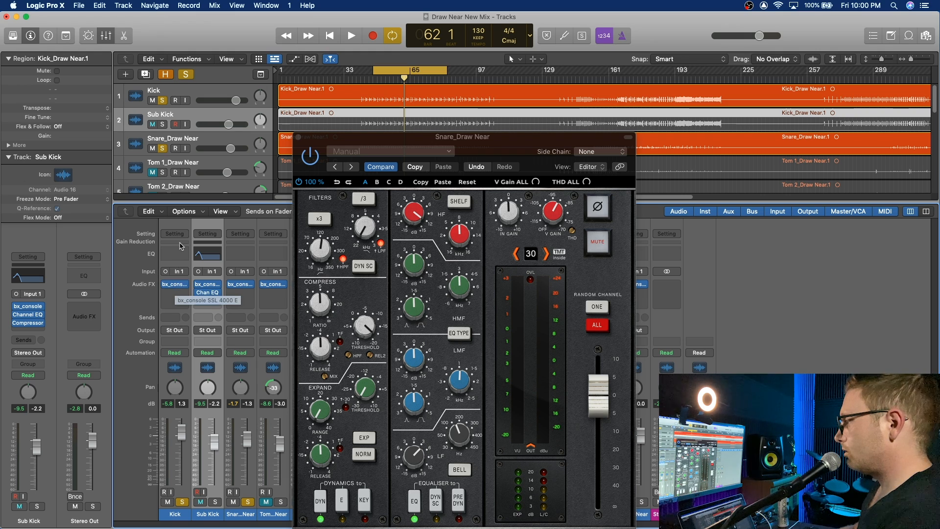
click(176, 288)
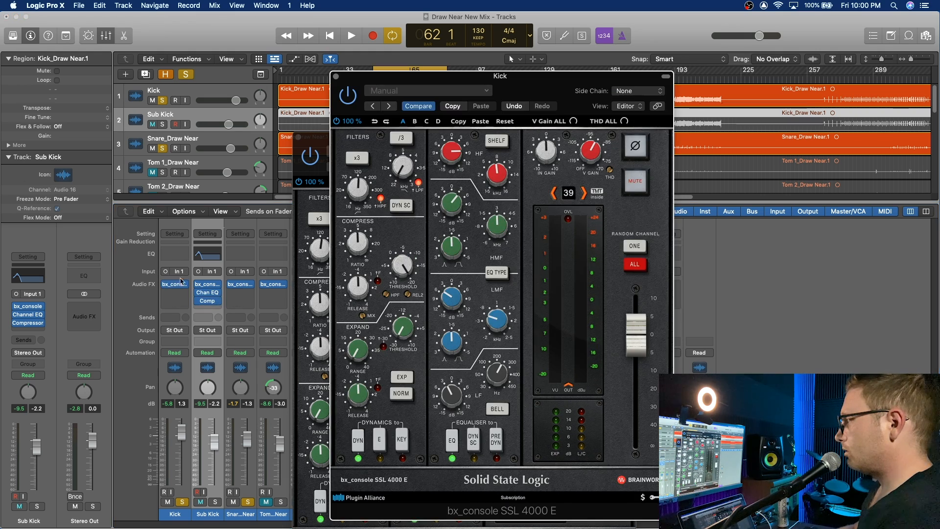
click(298, 132)
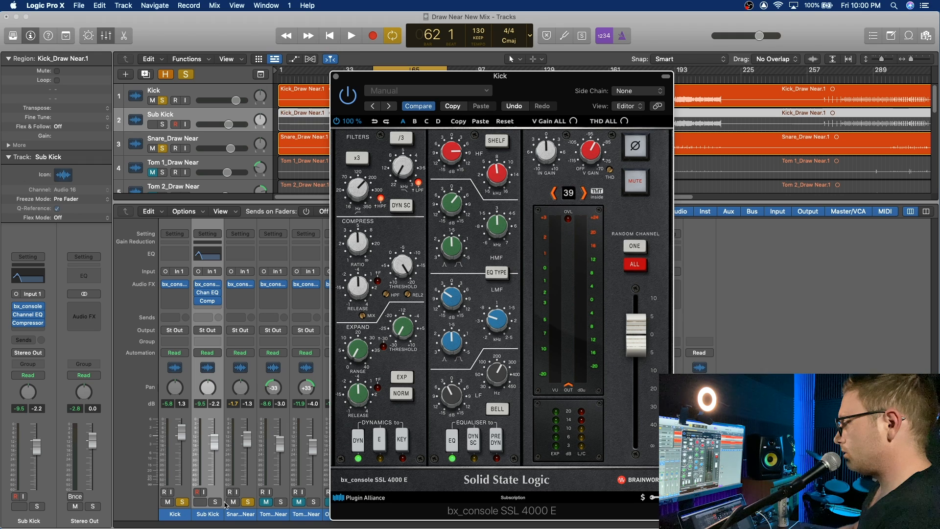
Leave the Sub Kick unmuted, start playback and remove the snare's solo so that only the Kick is soloed.
click(197, 503)
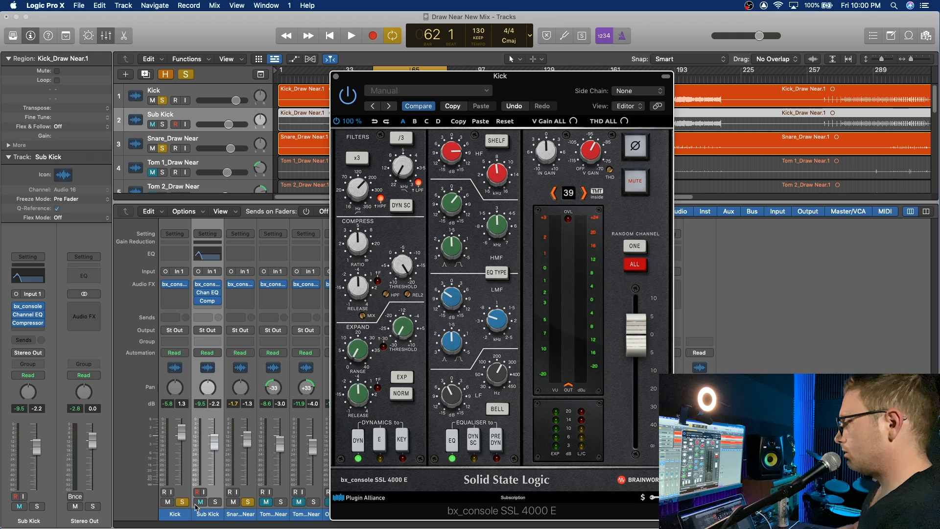
key(space)
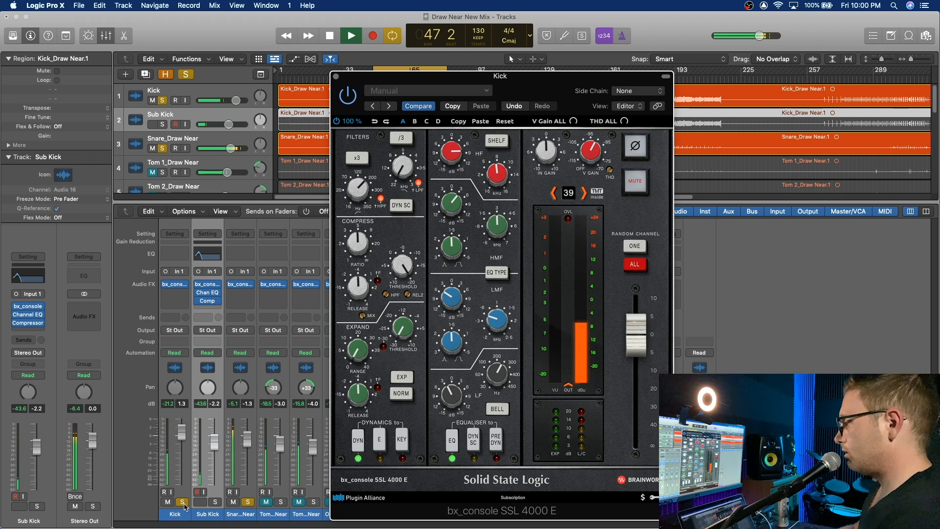
click(248, 503)
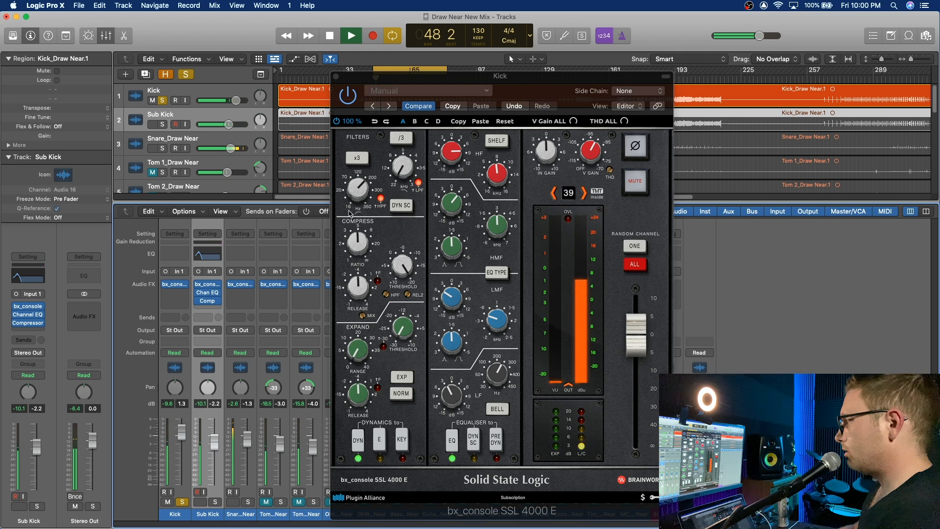
Raise the Kick's high-pass filter frequency and compare the Kick with and without the Sub Kick soloed.
mouse_move(359, 185)
mouse_down()
mouse_move(360, 174)
mouse_move(358, 196)
mouse_up()
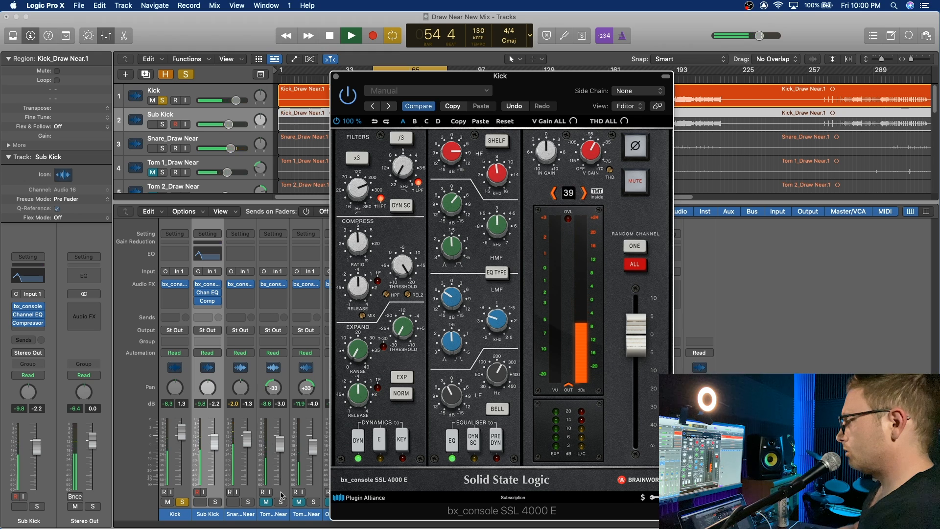
click(215, 503)
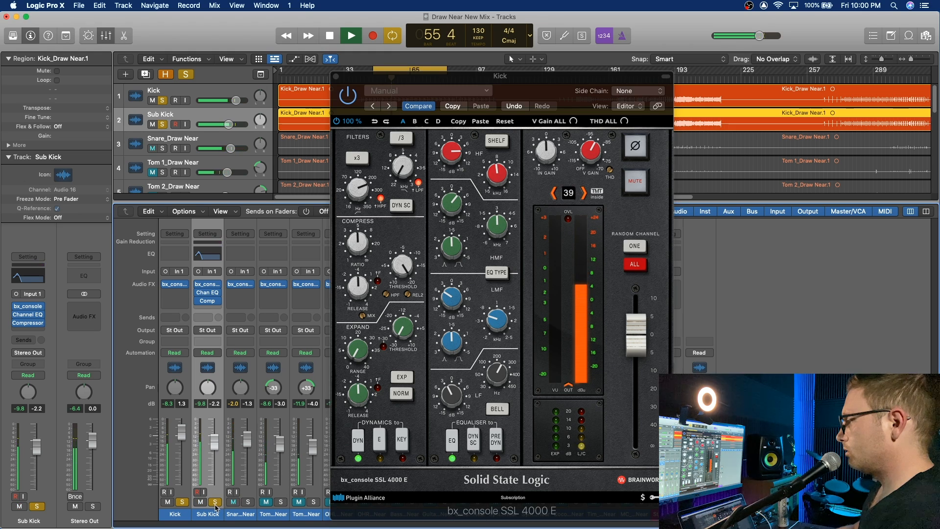
click(215, 502)
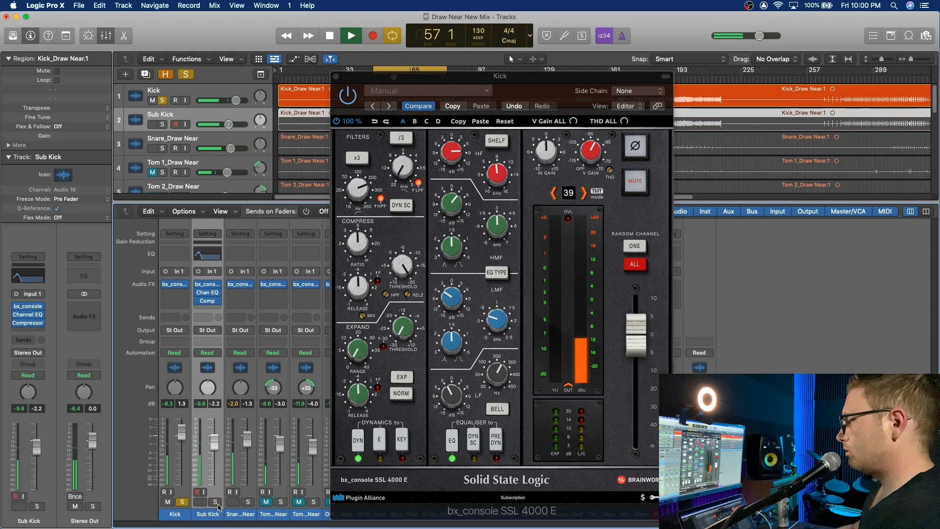
Solo the Sub Kick and the snare alongside the soloed Kick while playback runs.
click(202, 502)
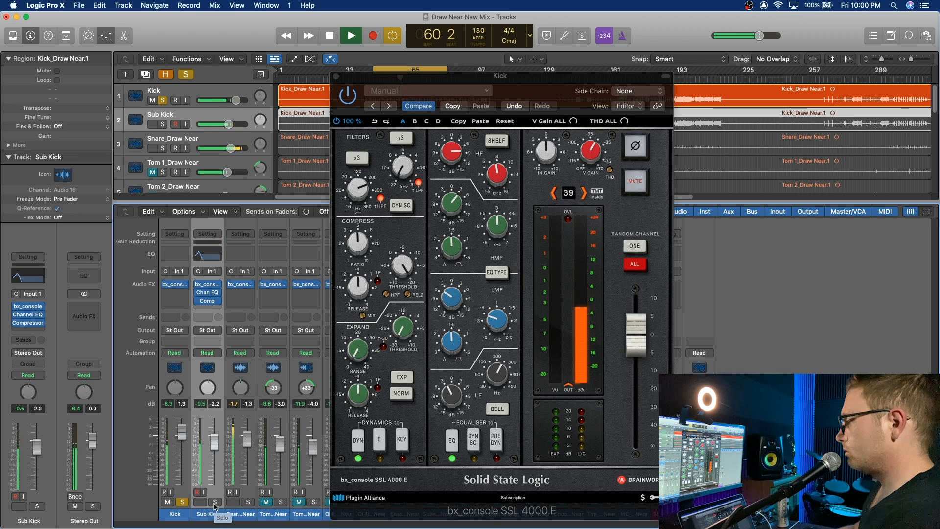
click(215, 502)
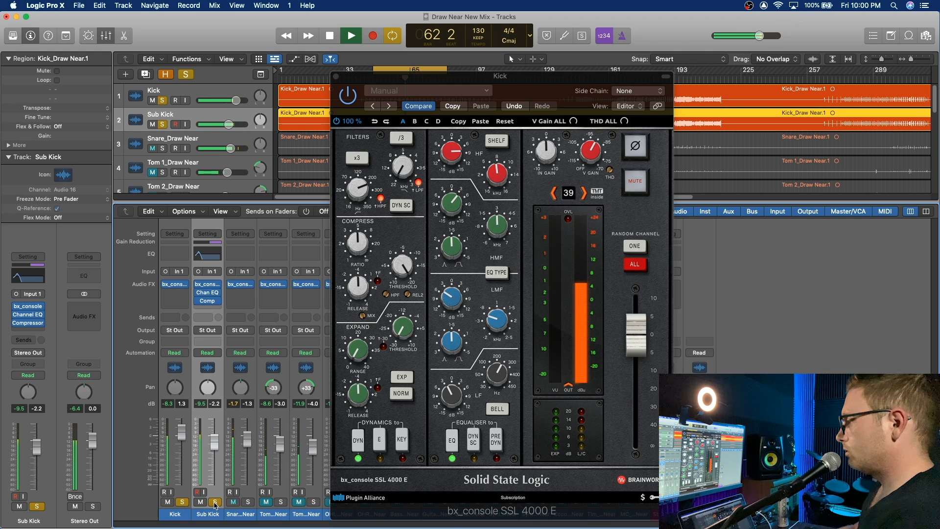
click(248, 502)
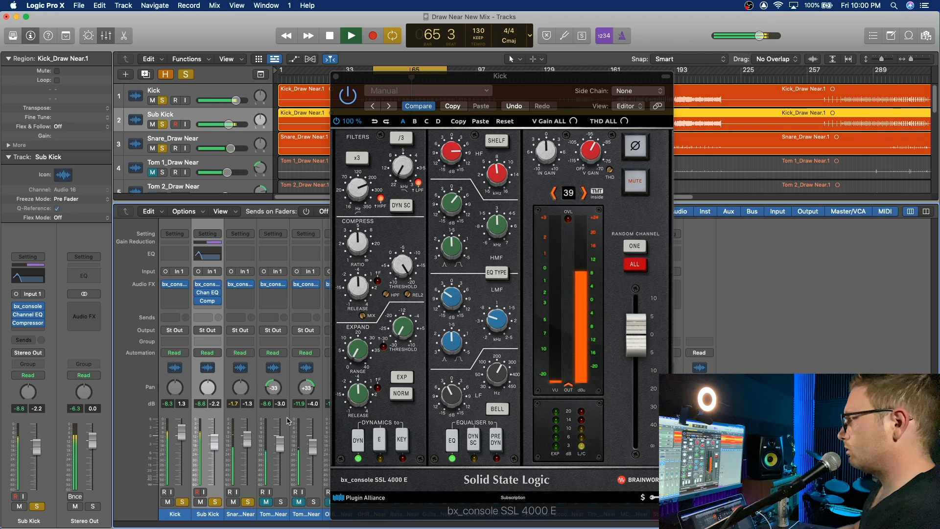
Close the Kick's plug-in window, review the high-pass filter in the snare's bx_console SSL 4000 E, and stop playback.
click(336, 77)
click(335, 77)
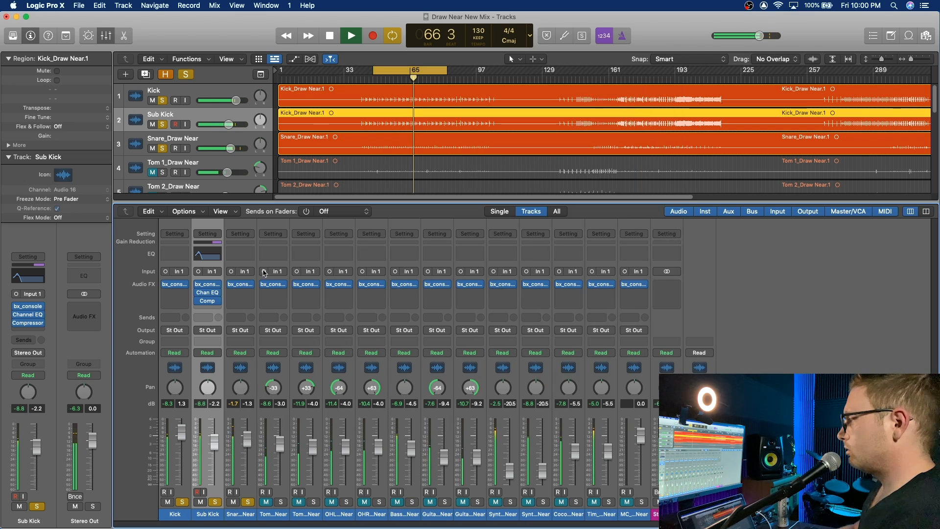
click(240, 284)
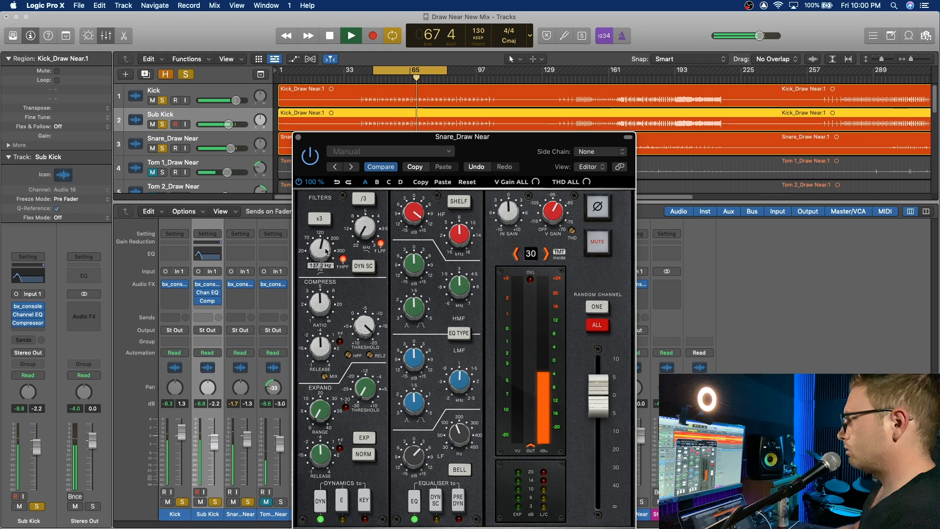
click(298, 138)
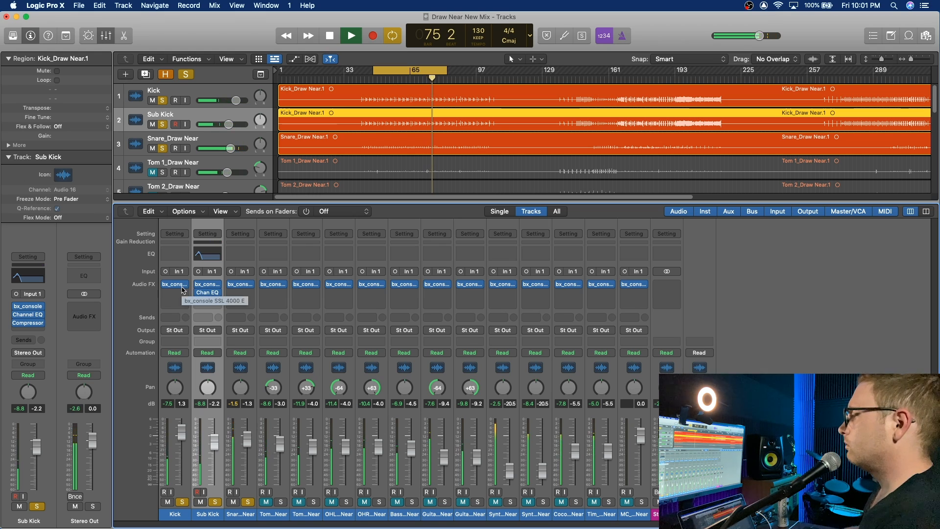
key(space)
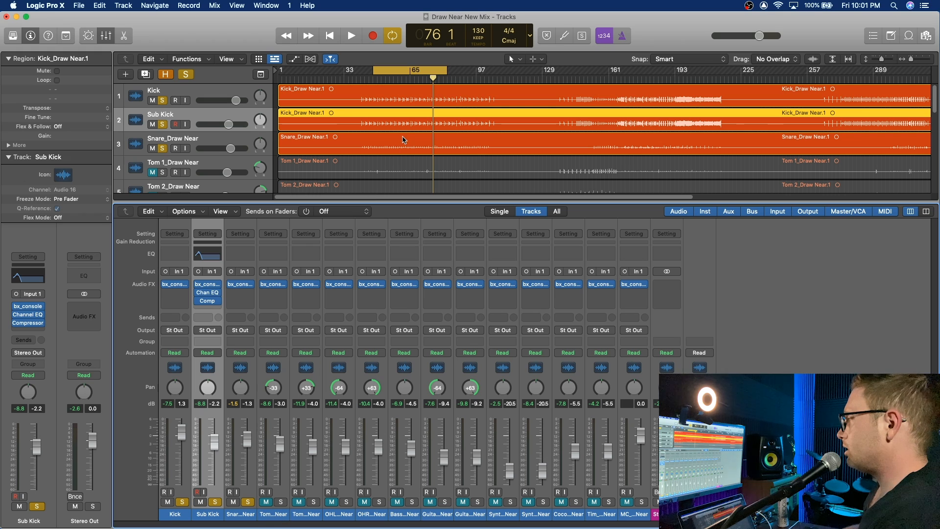
Unmute Tom 1 and Tom 2 and clear the solos on the snare, Sub Kick and Kick.
click(265, 501)
click(298, 502)
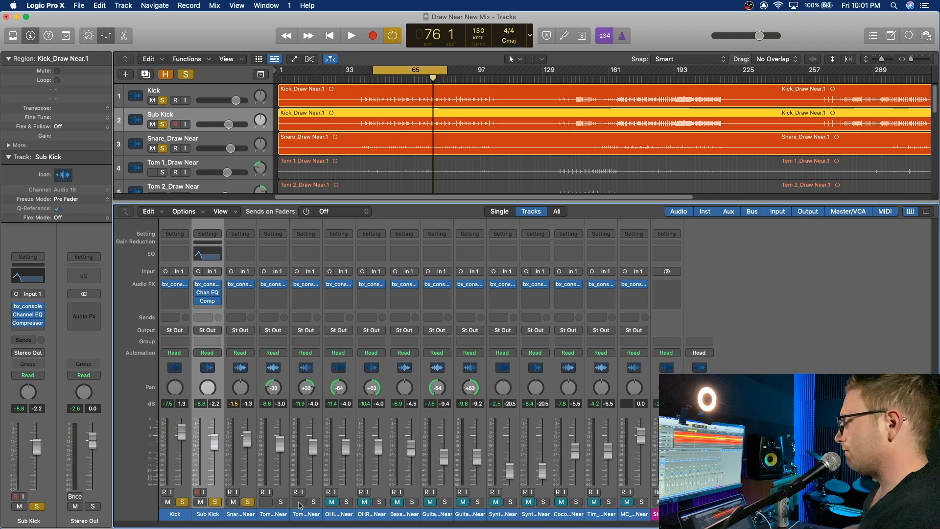
key(x)
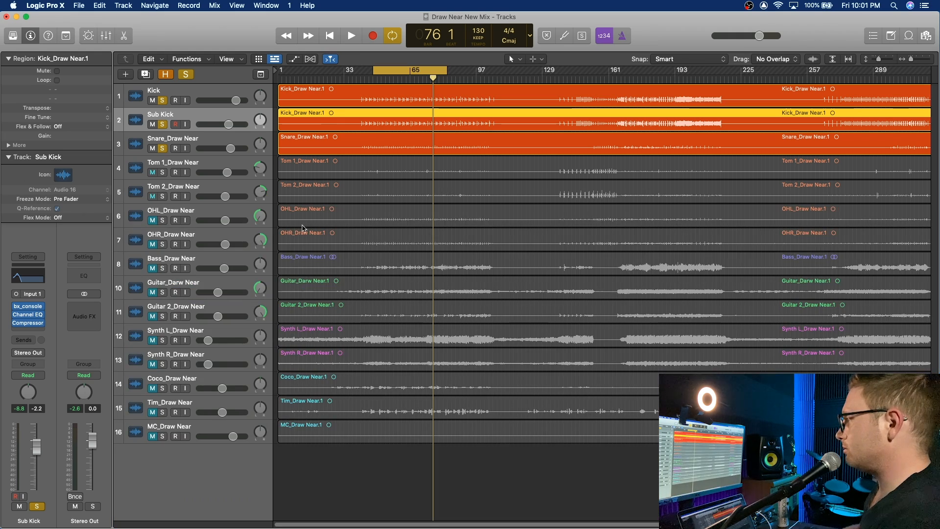
click(162, 148)
click(162, 124)
click(163, 100)
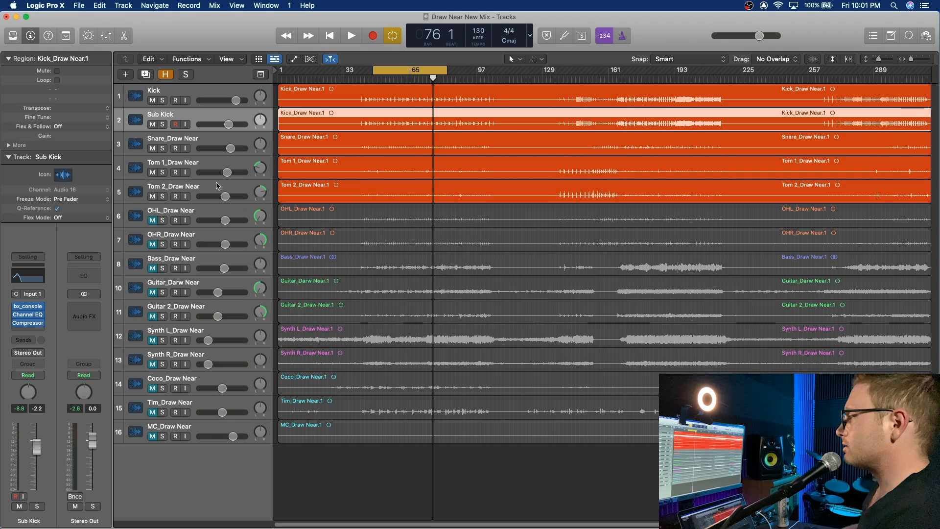
click(315, 167)
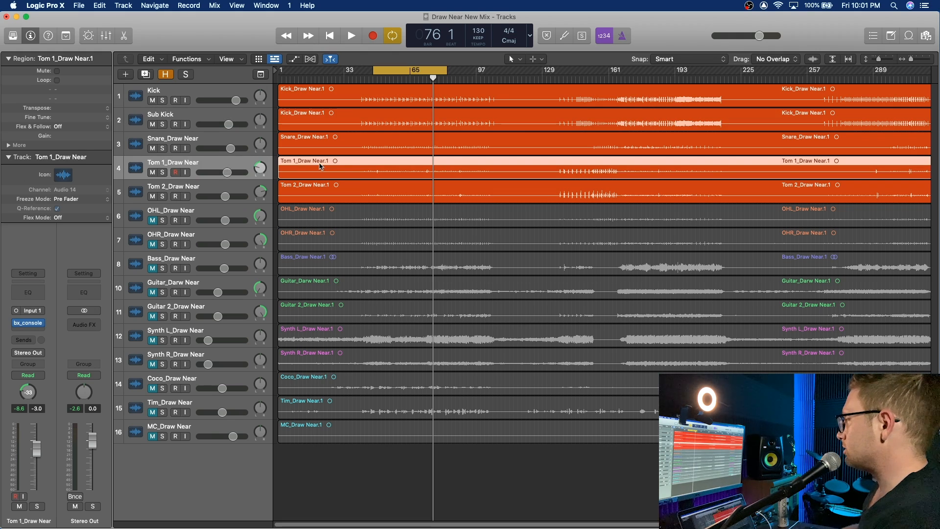
right_click(458, 168)
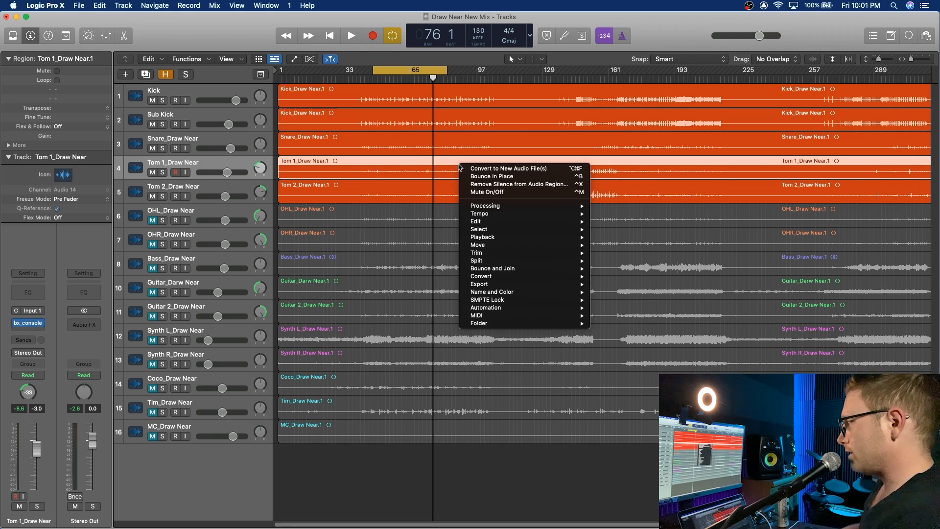
click(498, 186)
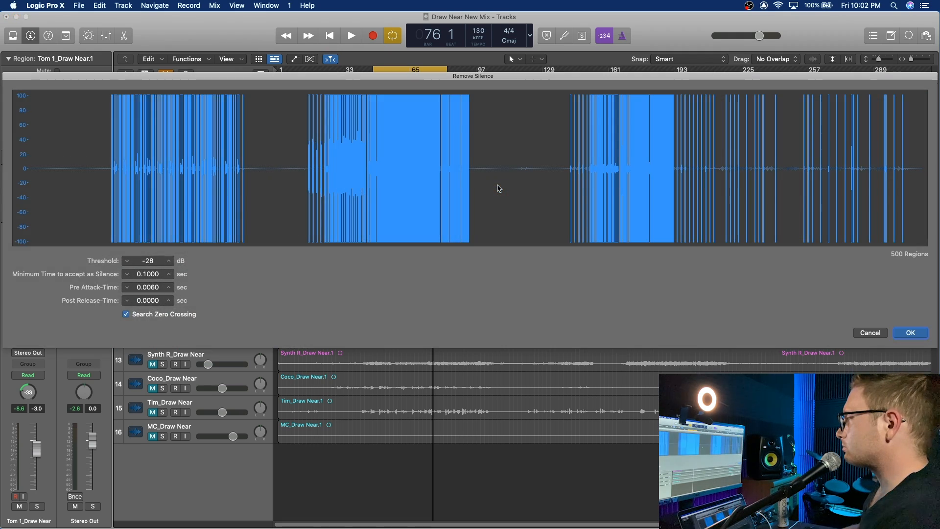
click(169, 260)
click(169, 260)
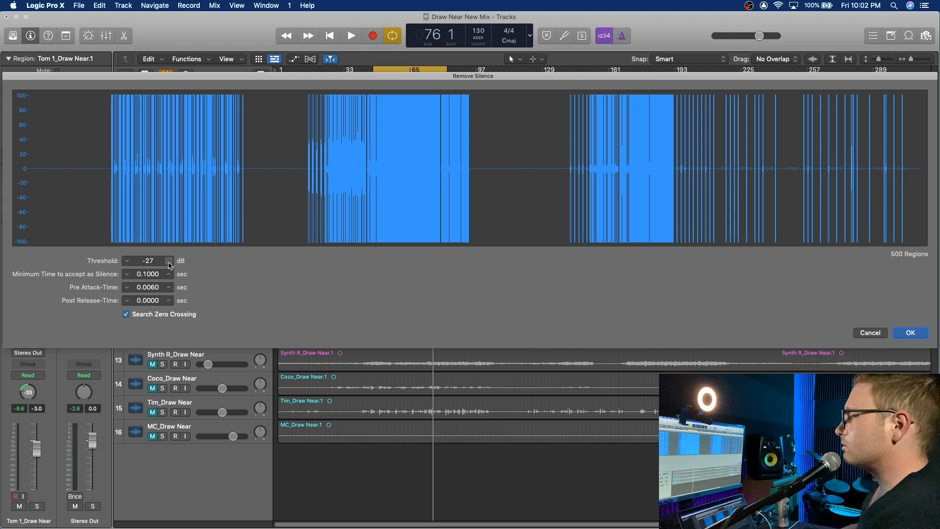
click(169, 261)
click(169, 260)
click(169, 261)
click(169, 261)
click(169, 260)
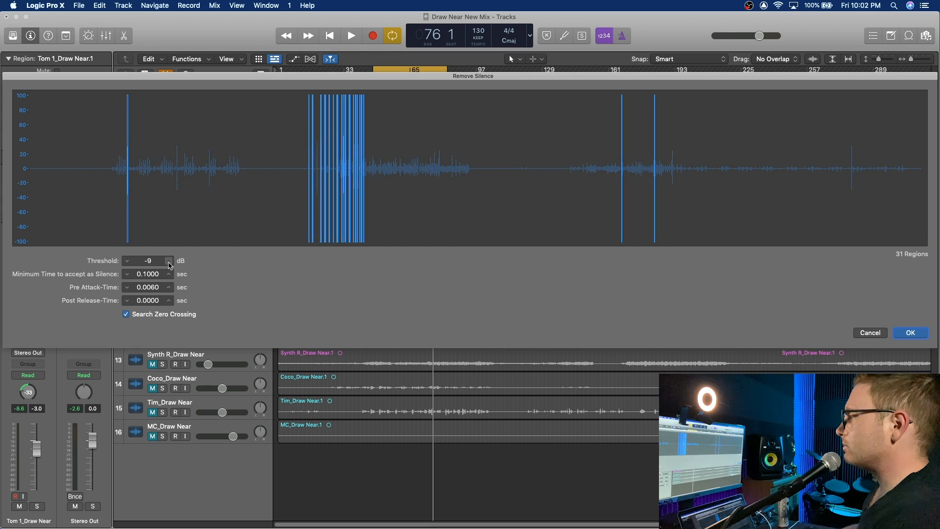
click(169, 260)
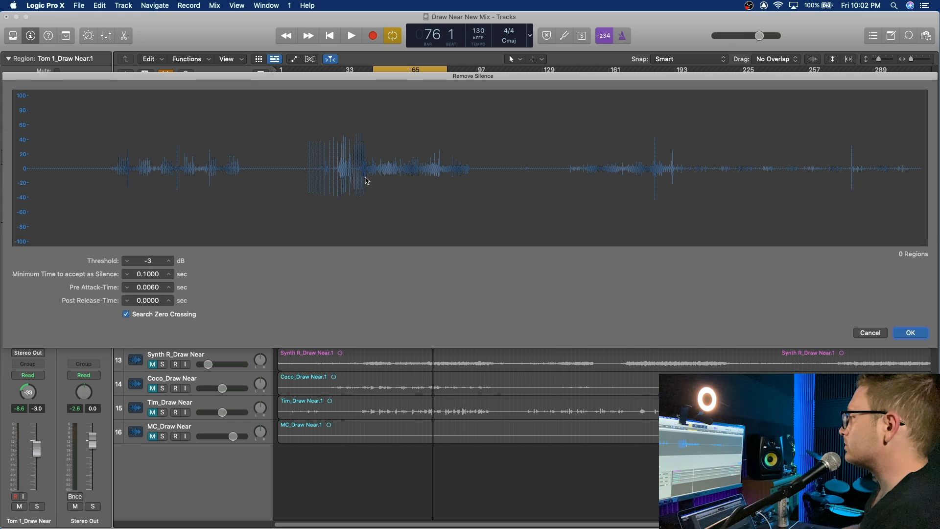
click(127, 264)
click(127, 264)
click(127, 264)
click(127, 264)
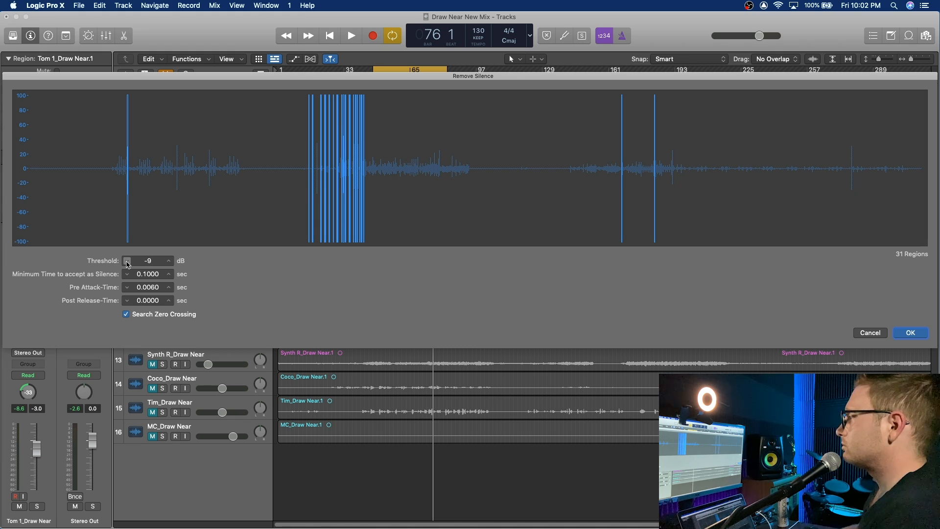
click(127, 264)
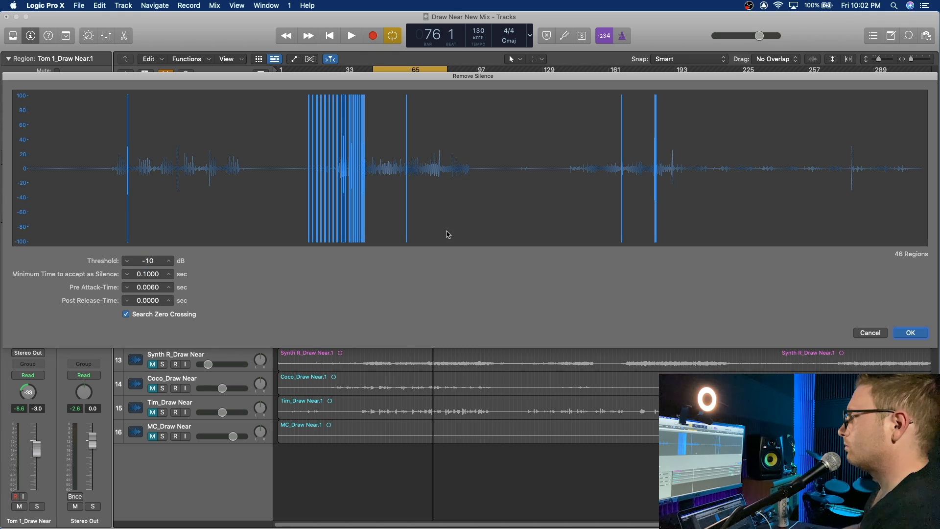
click(866, 333)
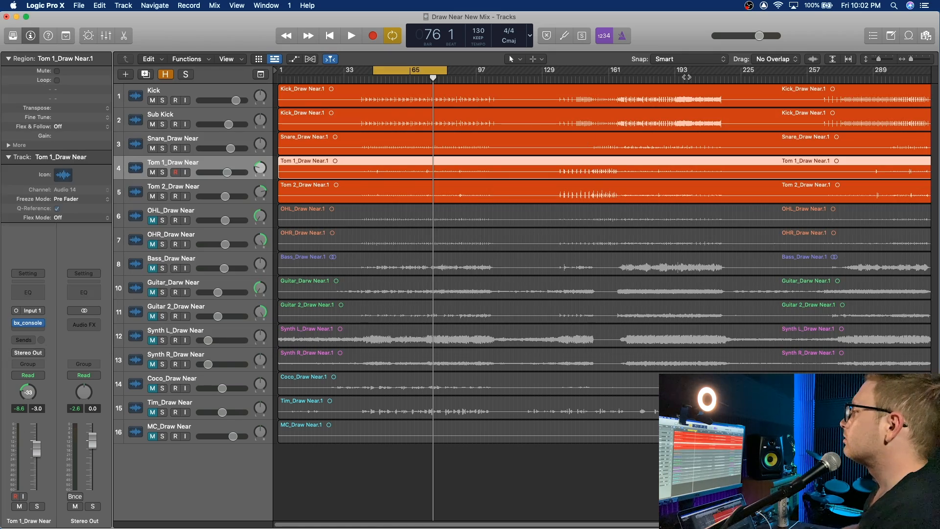
Solo Tom 1 and play a short passage to hear the bleep-through of the other drums on its track.
drag(912, 59, 907, 62)
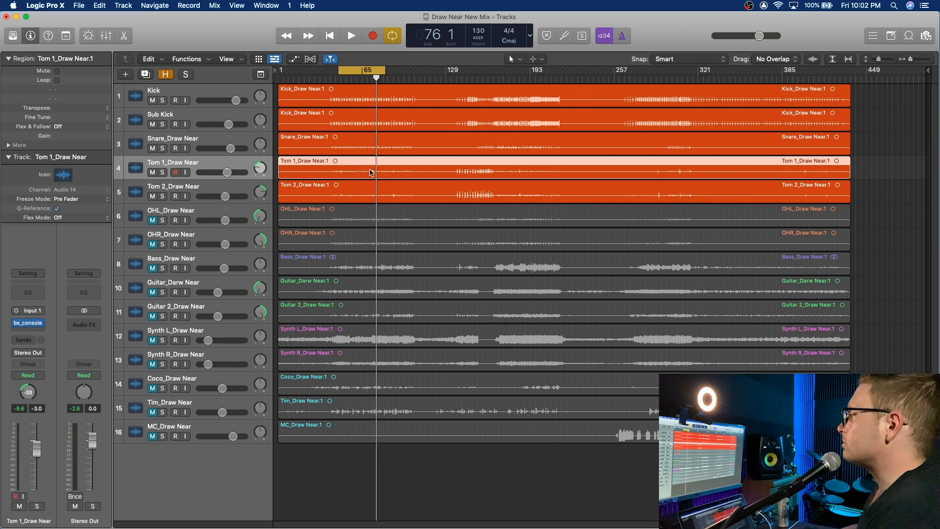
click(162, 171)
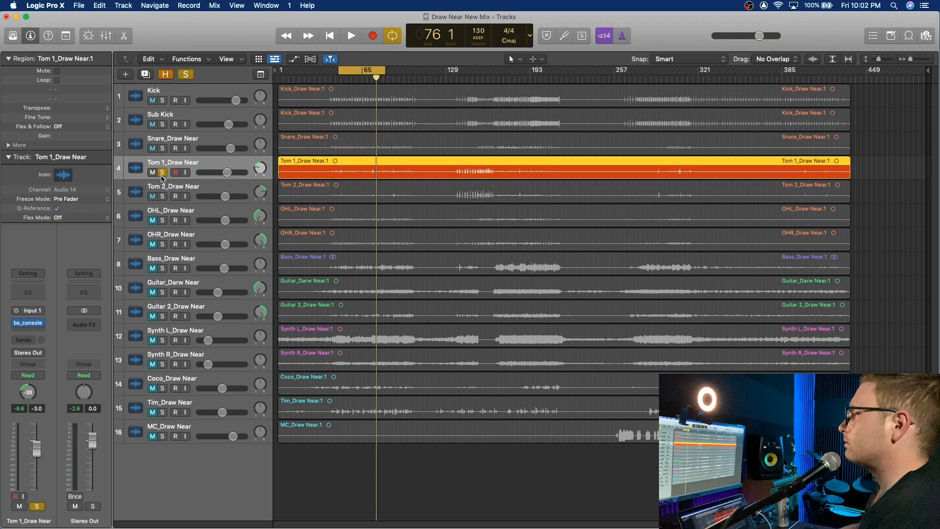
key(space)
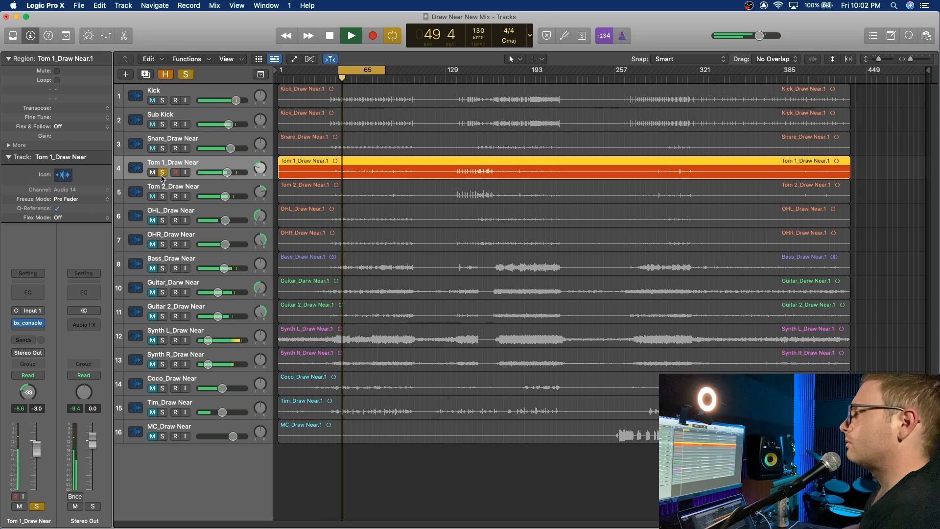
key(space)
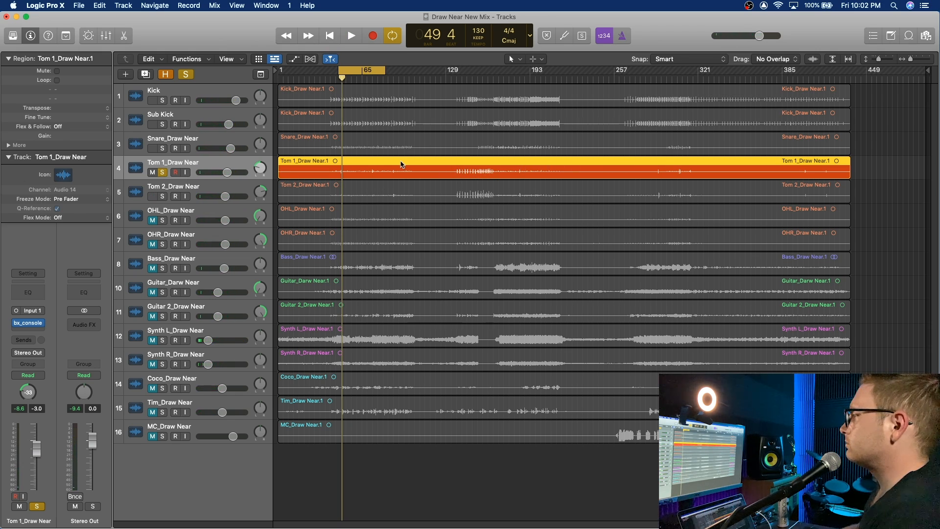
Remove silence from the Tom 1 region with a -13 dB threshold, 0.0100 sec pre-attack time and 0.3050 sec post-release time.
right_click(425, 158)
click(460, 162)
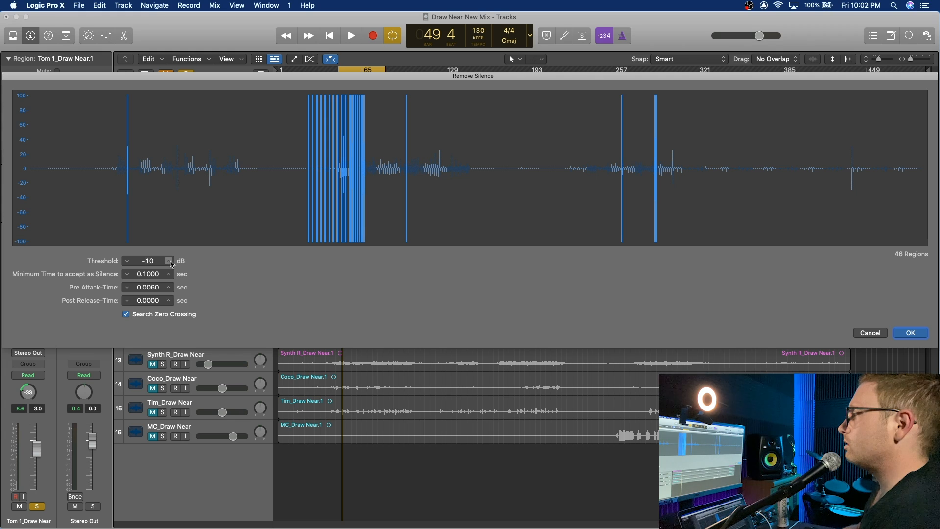
click(127, 262)
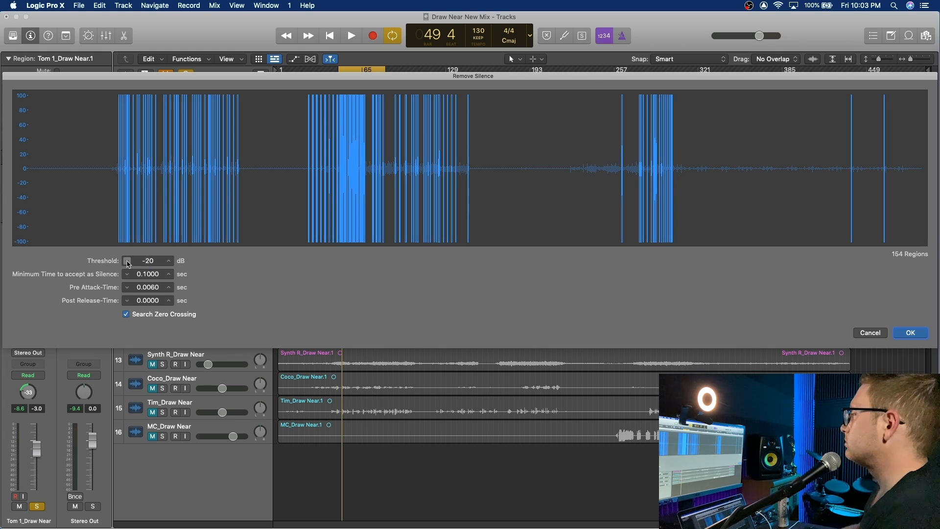
click(169, 261)
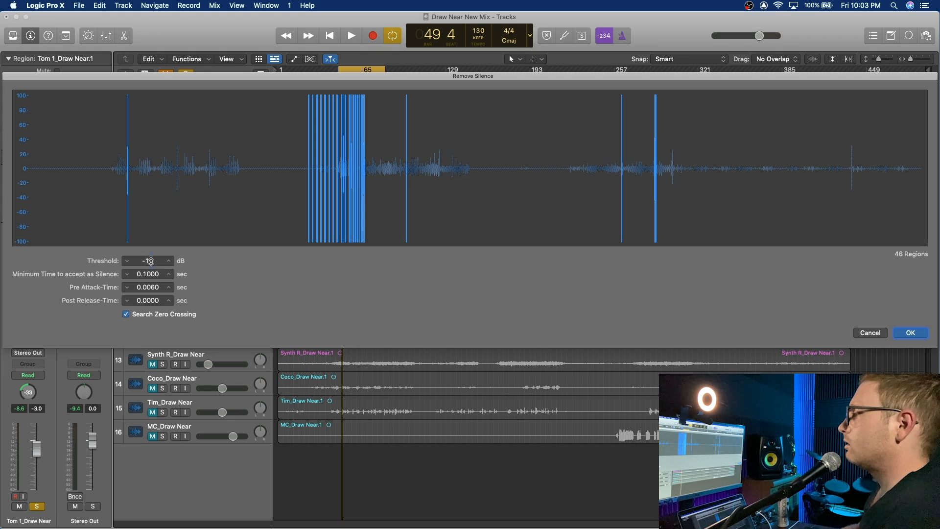
drag(149, 260, 149, 266)
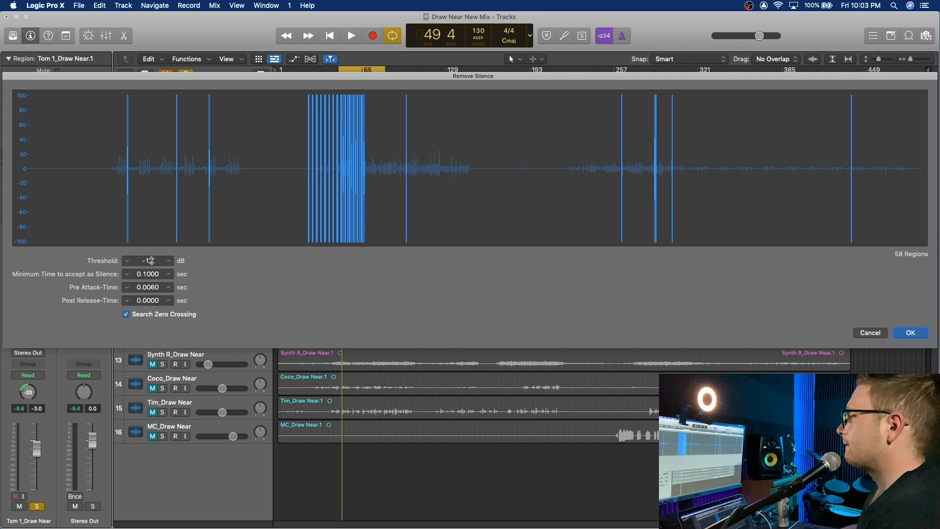
drag(150, 261, 150, 264)
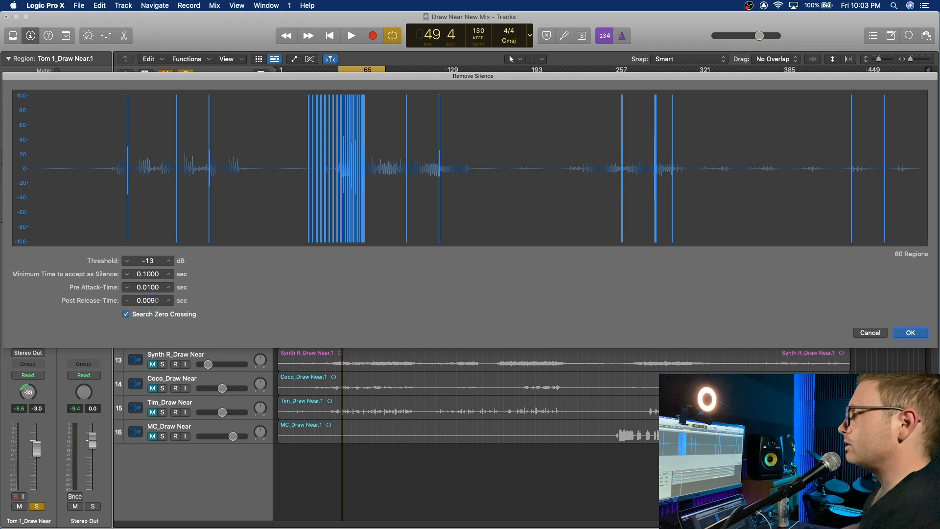
drag(146, 300, 146, 285)
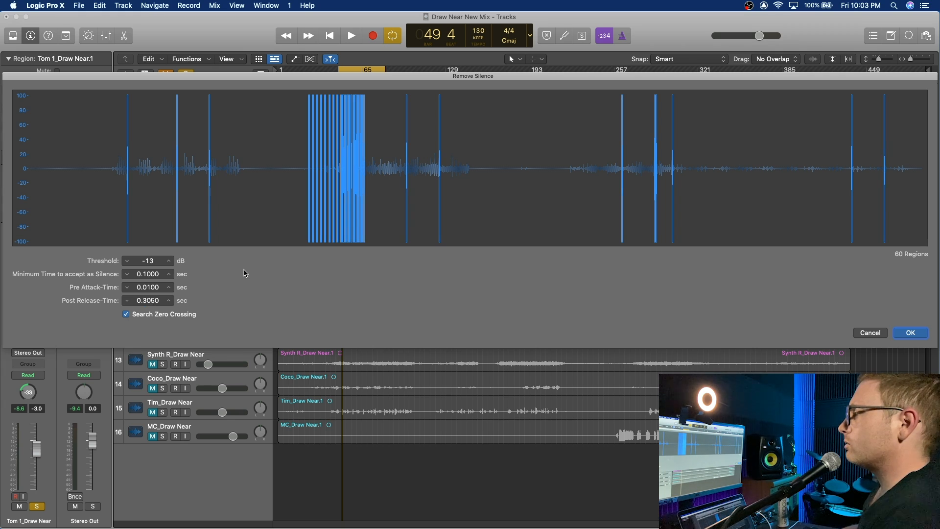
click(910, 333)
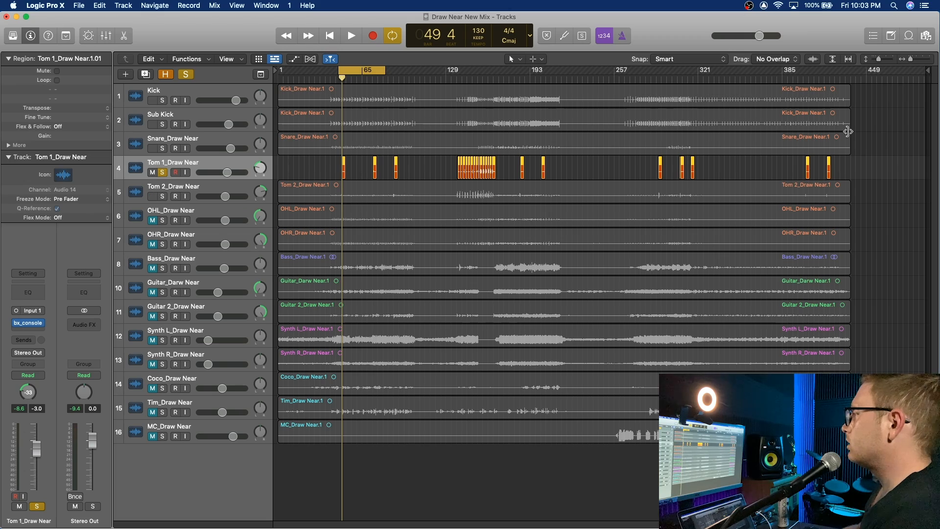
Turn off cycle mode and play Tom 1 from bar 49 with both overheads, OHL and OHR, also soloed.
click(363, 68)
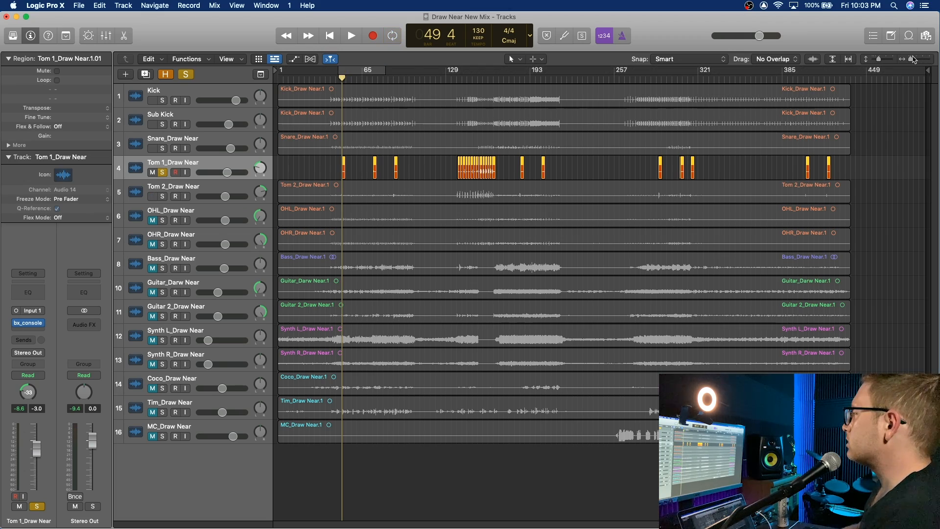
drag(910, 61, 913, 62)
drag(922, 62, 906, 60)
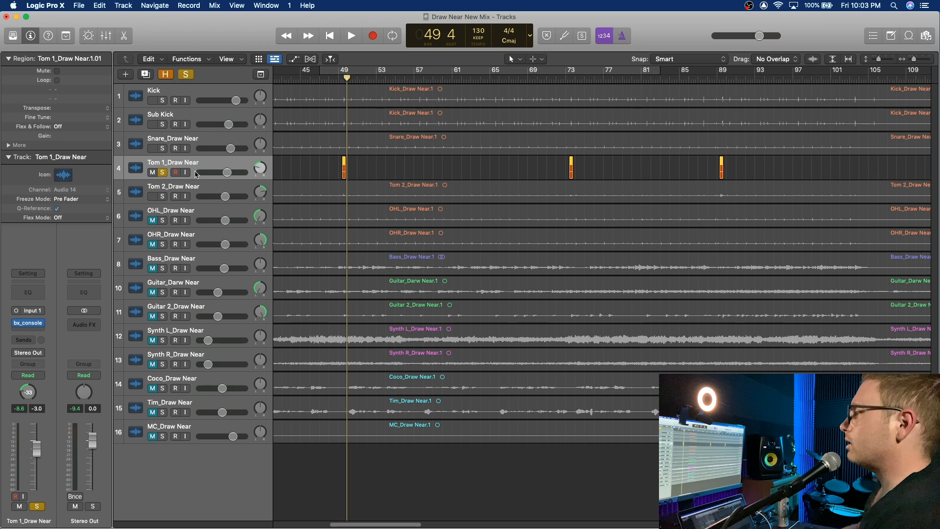
click(162, 221)
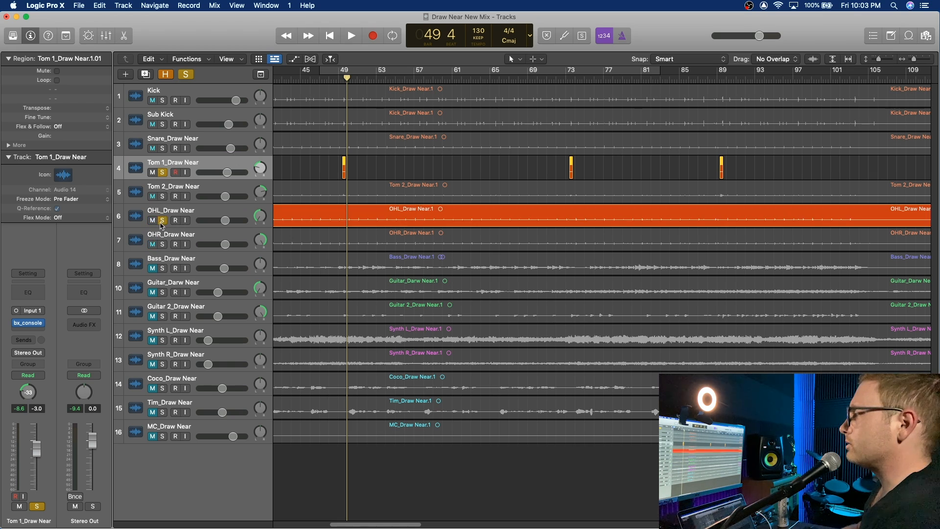
key(space)
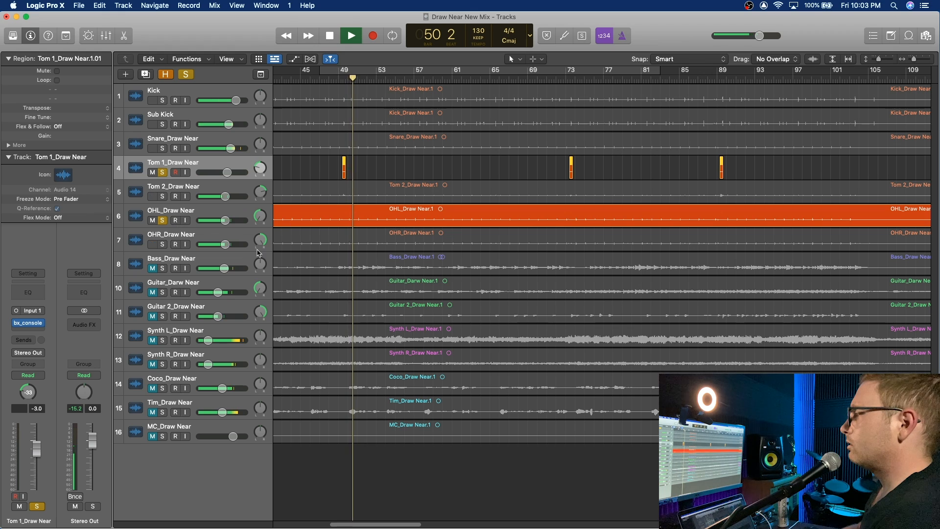
click(163, 245)
click(339, 79)
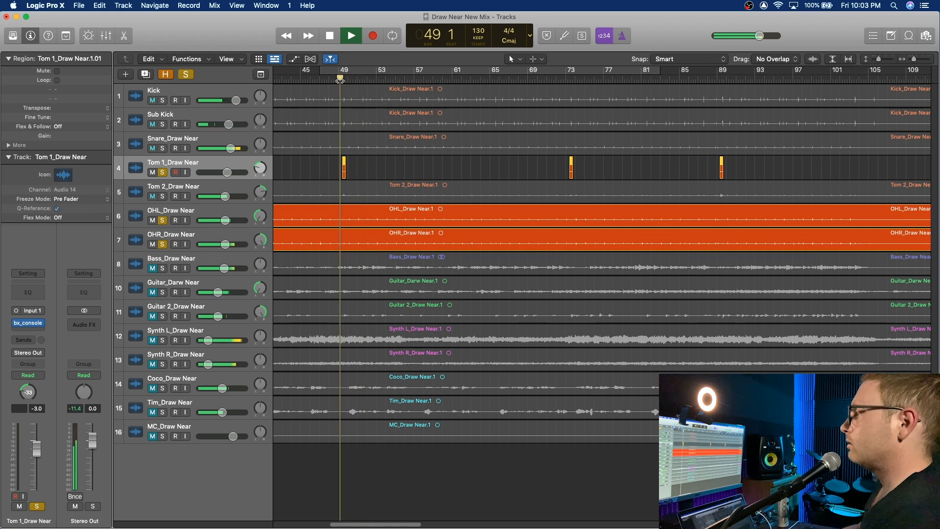
Play Tom 1 with the overheads from bars 54, 58, 73, 89 and 137 to check the stripped tom hits.
click(388, 79)
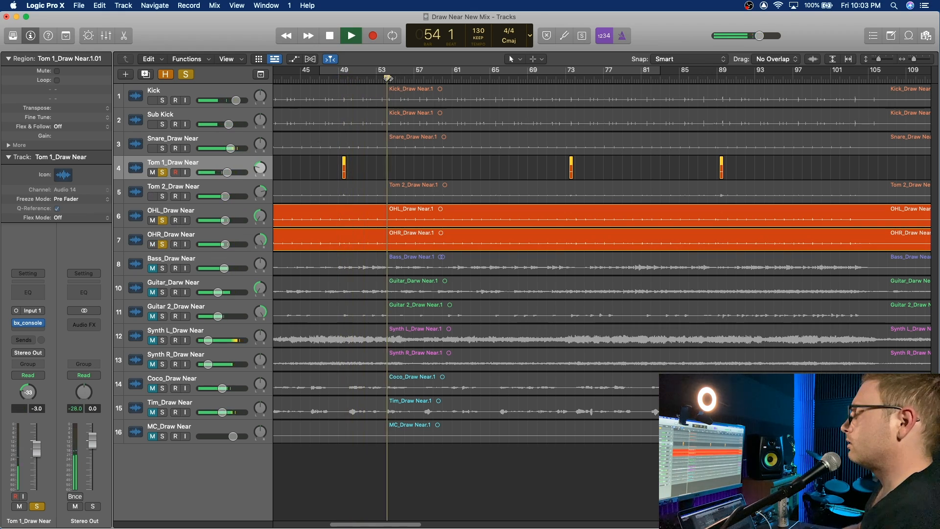
click(424, 80)
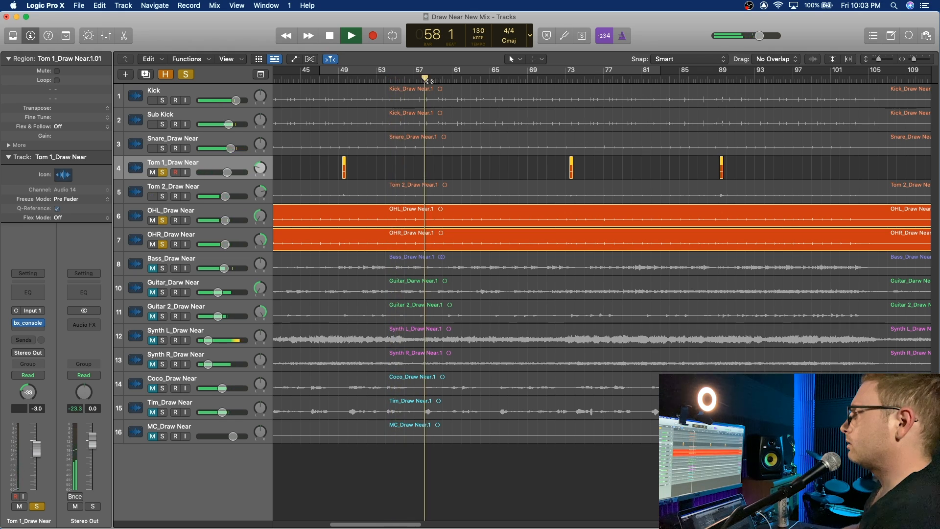
click(558, 80)
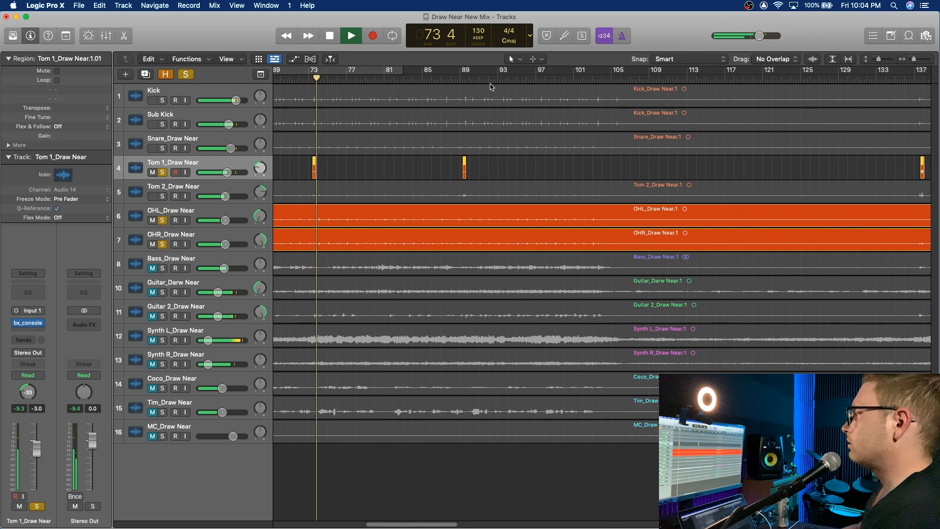
click(460, 80)
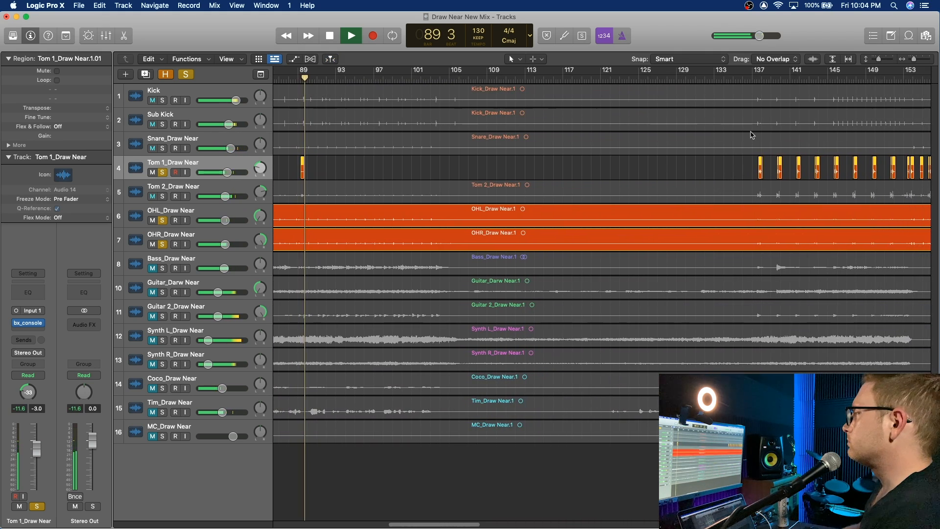
click(752, 80)
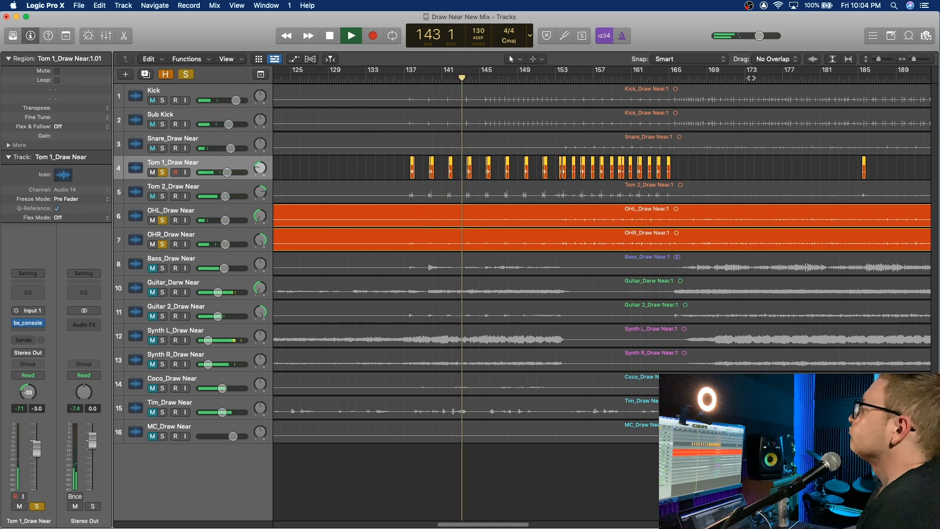
key(space)
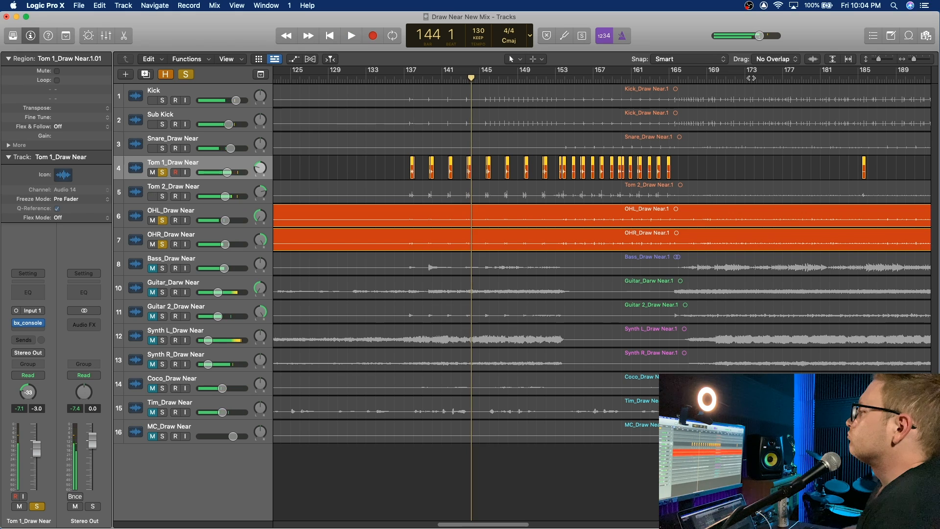
Merge the split Tom 1 hits in bars 137, 139 and 141 by deleting the trailing slices and extending the first slice over them.
drag(915, 59, 924, 64)
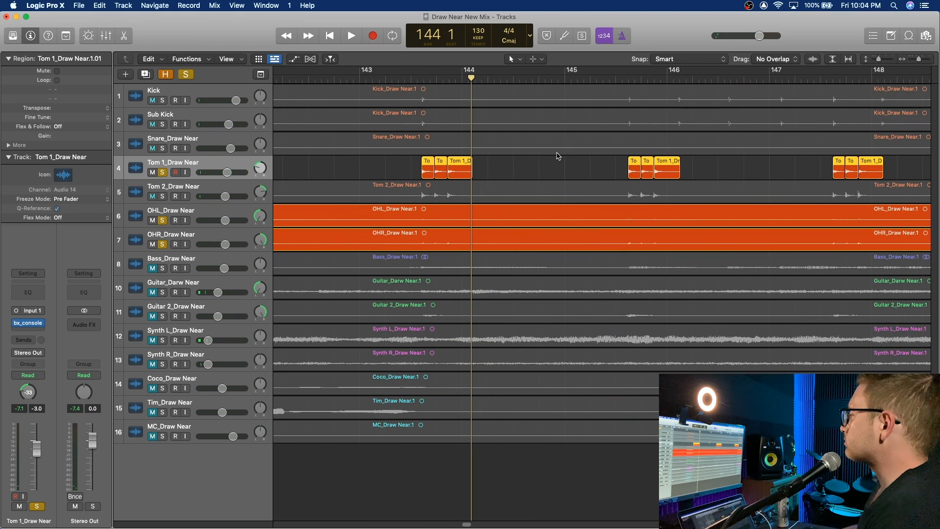
scroll(528, 163, left, 10)
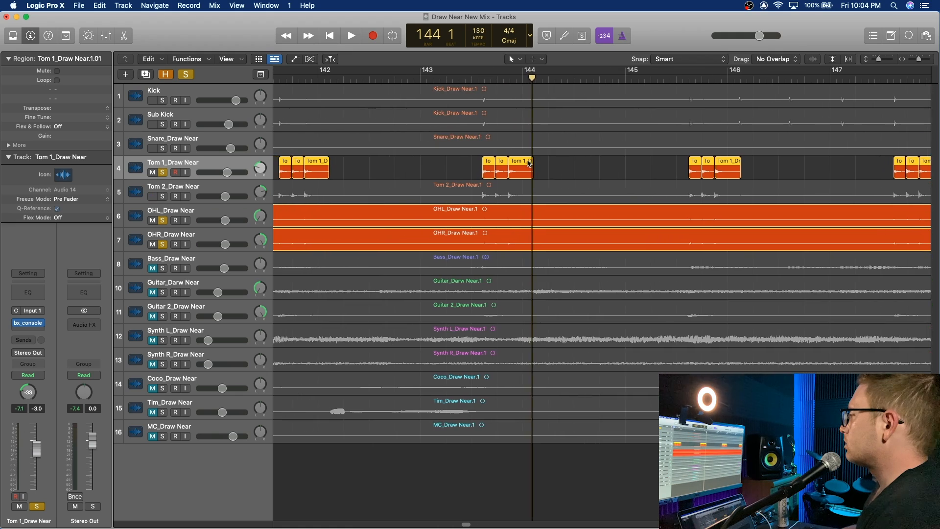
scroll(528, 163, right, 20)
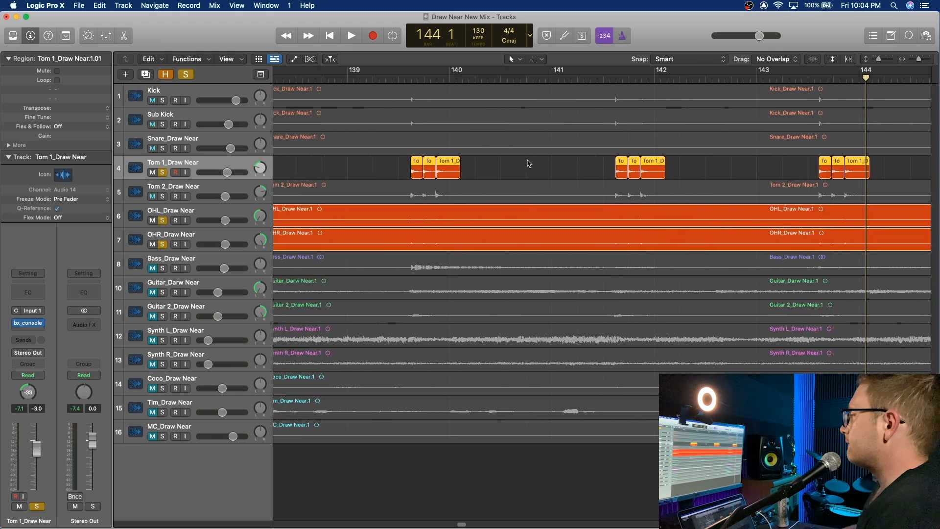
scroll(529, 163, right, 11)
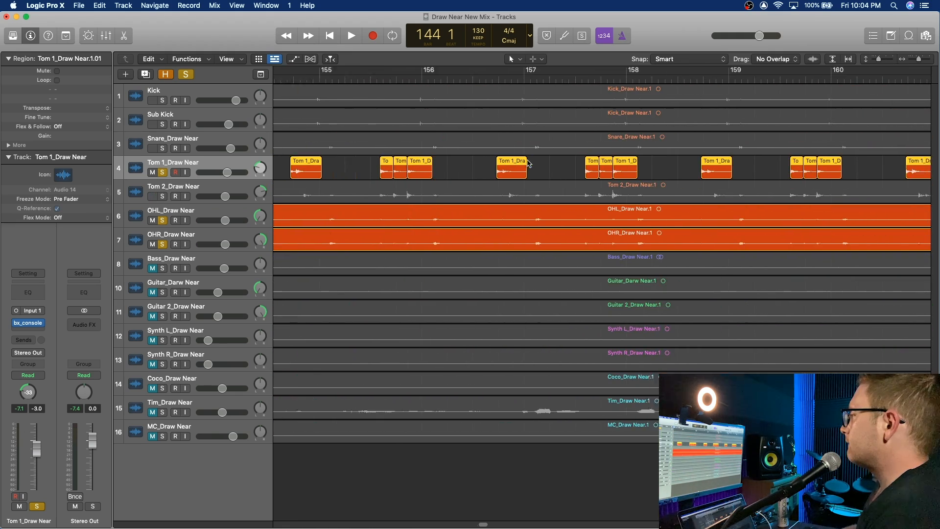
scroll(528, 163, left, 20)
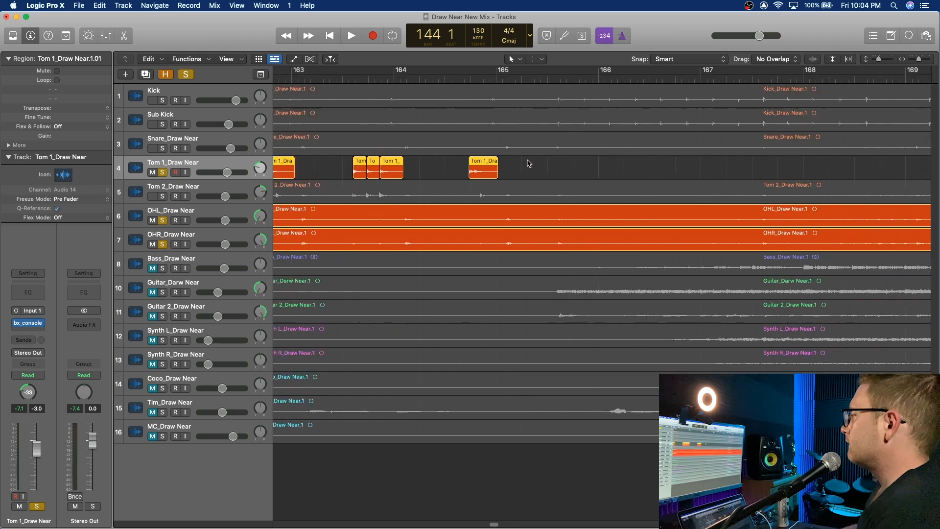
scroll(529, 163, left, 14)
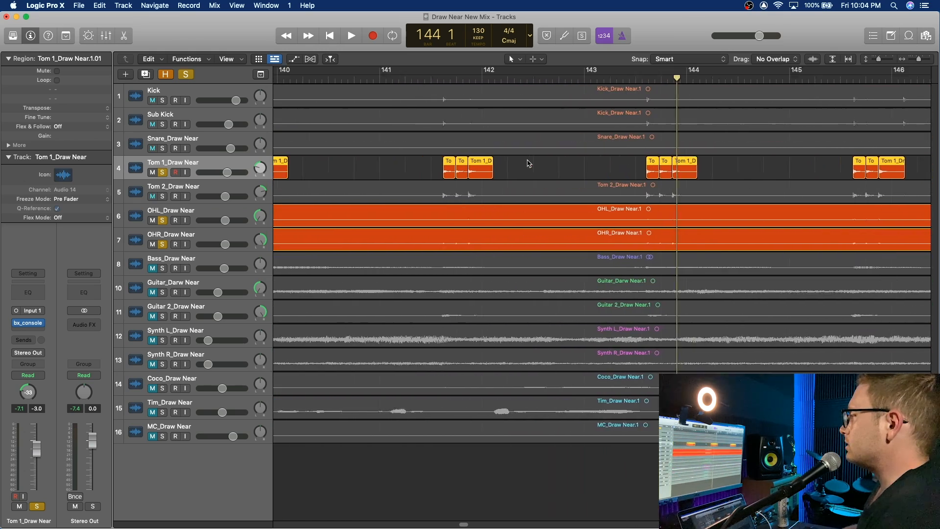
click(609, 166)
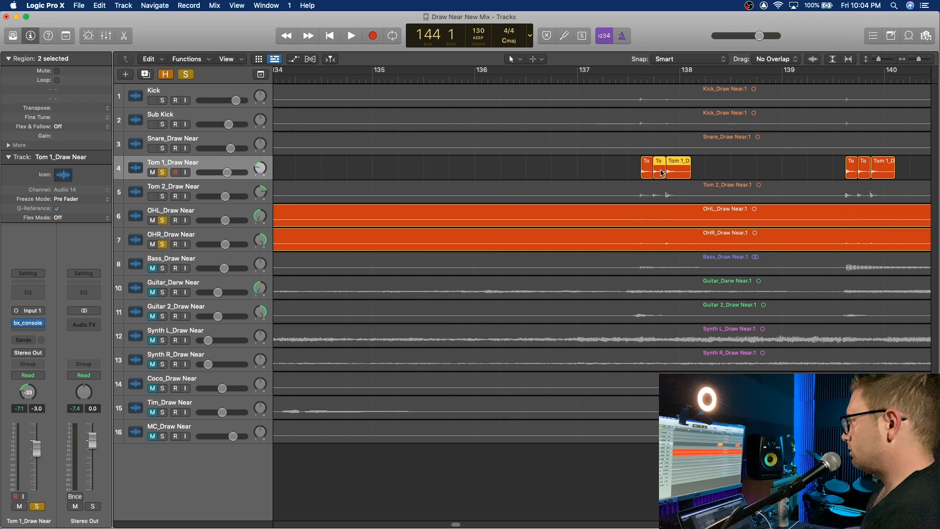
mouse_move(651, 173)
mouse_down()
mouse_move(686, 173)
mouse_move(648, 172)
mouse_move(667, 171)
mouse_up()
scroll(729, 165, right, 5)
scroll(725, 172, right, 5)
key(Delete)
scroll(665, 171, right, 6)
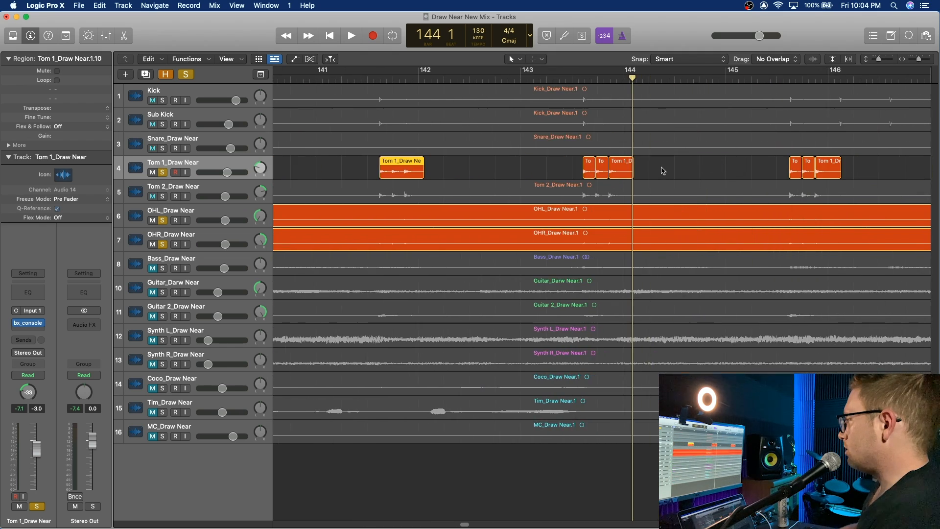
Replace the split Tom 1 slices in bars 143, 145 and 147 with one extended region per fill.
key(Delete)
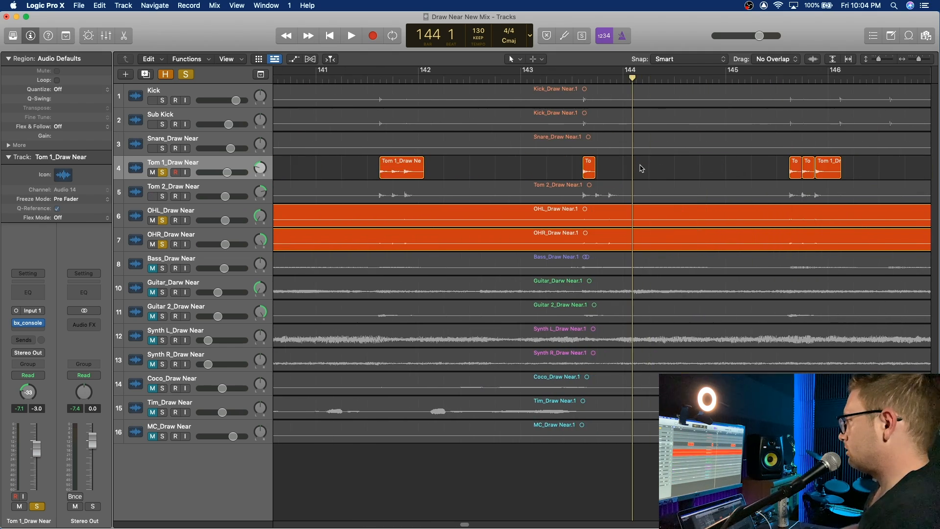
drag(593, 172, 627, 174)
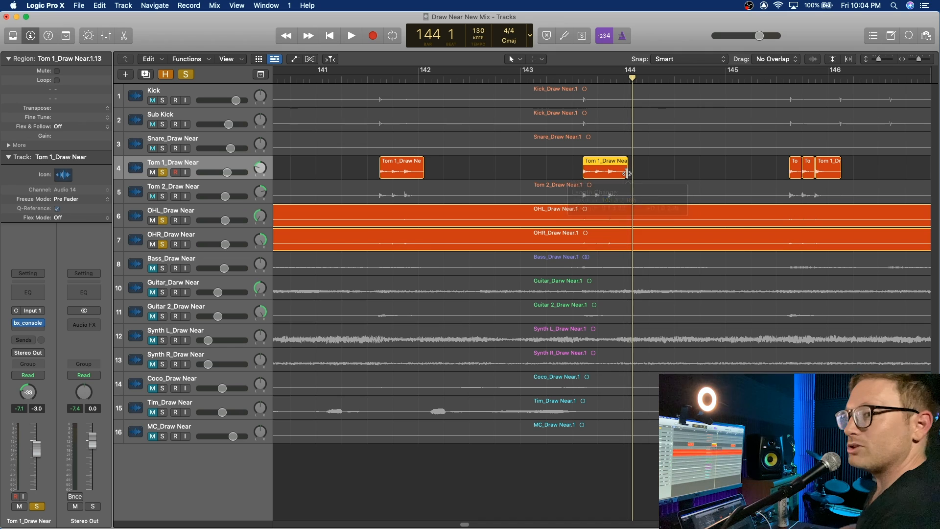
scroll(776, 170, right, 2)
drag(781, 168, 702, 176)
key(Delete)
scroll(796, 177, right, 6)
key(Delete)
scroll(701, 177, right, 6)
Consolidate the Tom 1 fills in bars 149 and 151 by deleting the extra slices and lengthening each first slice.
click(643, 170)
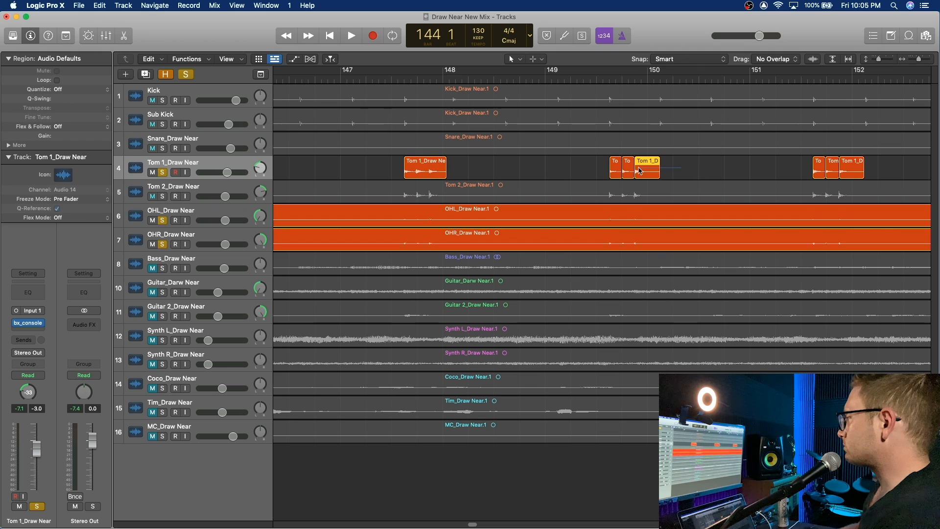
key(Delete)
mouse_move(620, 171)
mouse_down()
mouse_move(659, 172)
mouse_move(604, 177)
mouse_move(632, 173)
mouse_up()
scroll(653, 172, right, 5)
key(Delete)
scroll(705, 164, right, 5)
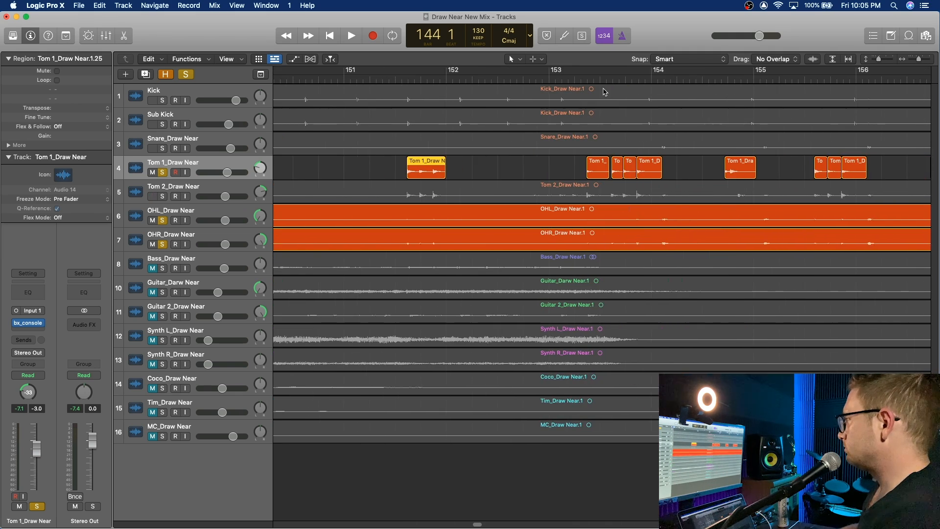
Play the bar 153 fill and combine its four Tom 1 slices into one region ending just before bar 154.
key(space)
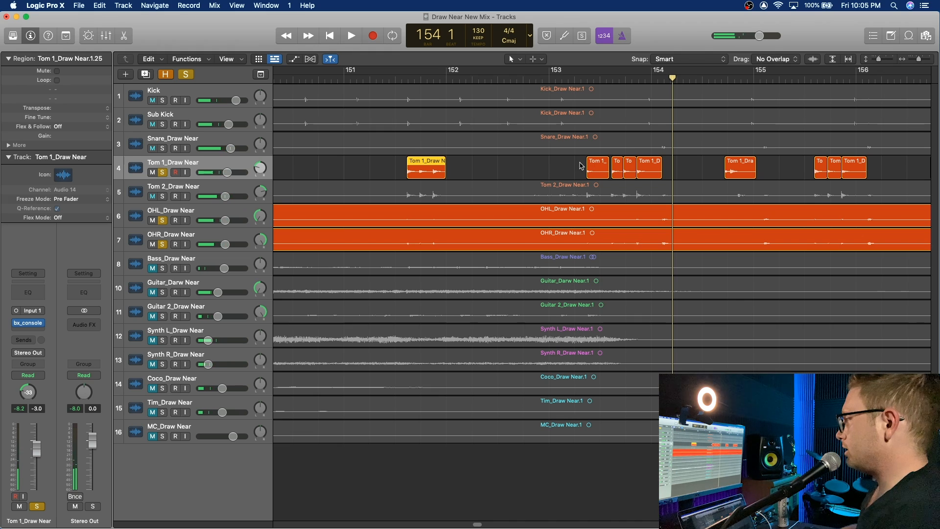
click(624, 166)
drag(674, 169, 655, 170)
key(Delete)
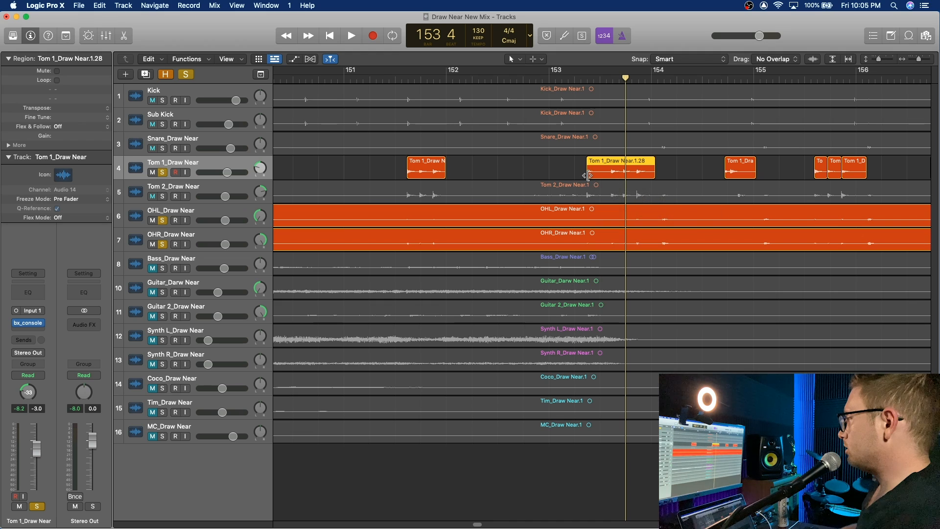
Extend the start of the bar 153 Tom 1 region back to about beat 2 of bar 152 and play the passage.
drag(588, 175, 525, 175)
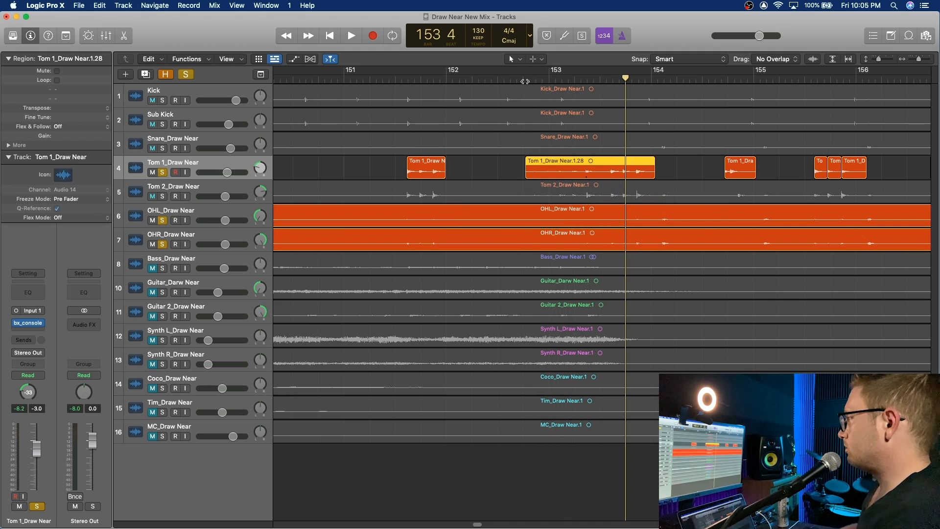
click(525, 80)
key(space)
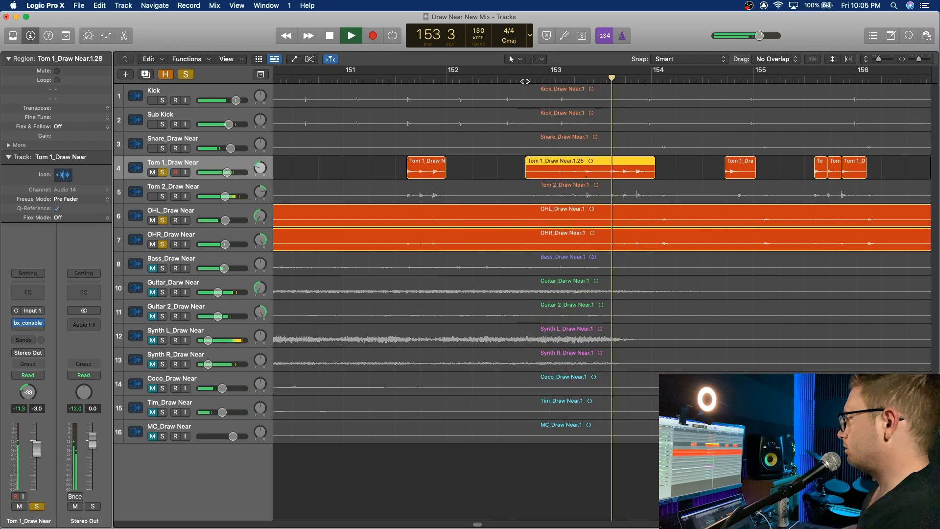
key(space)
drag(527, 177, 474, 176)
click(464, 79)
key(space)
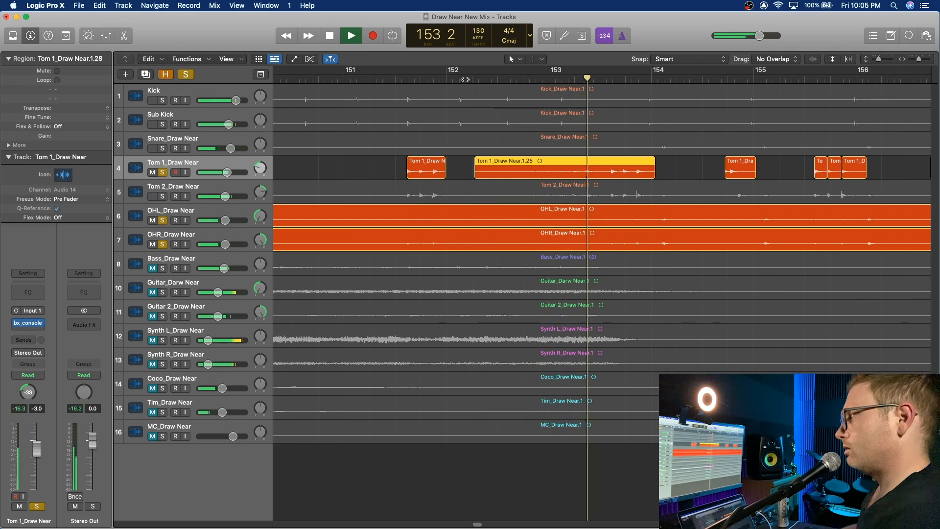
key(space)
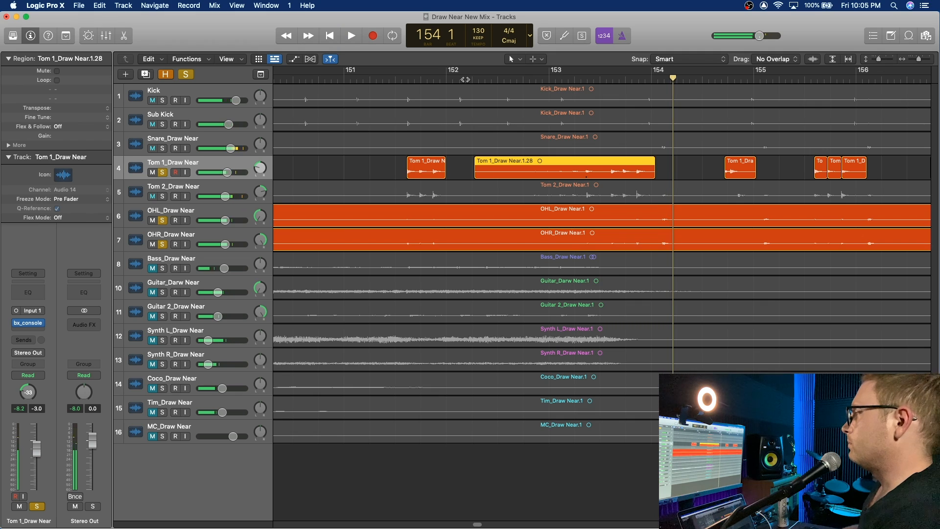
Play on from bar 154 and merge the three Tom 1 slices late in bar 155 into a single region.
scroll(636, 133, right, 5)
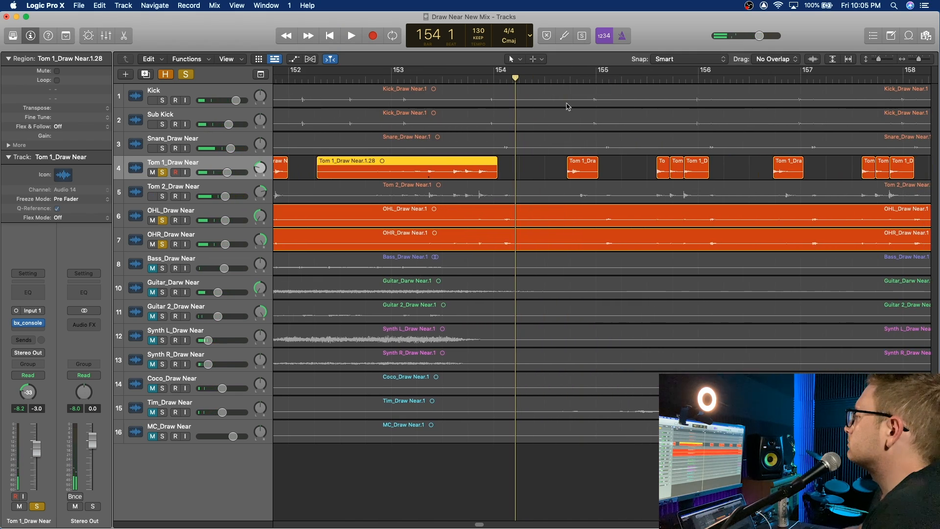
key(space)
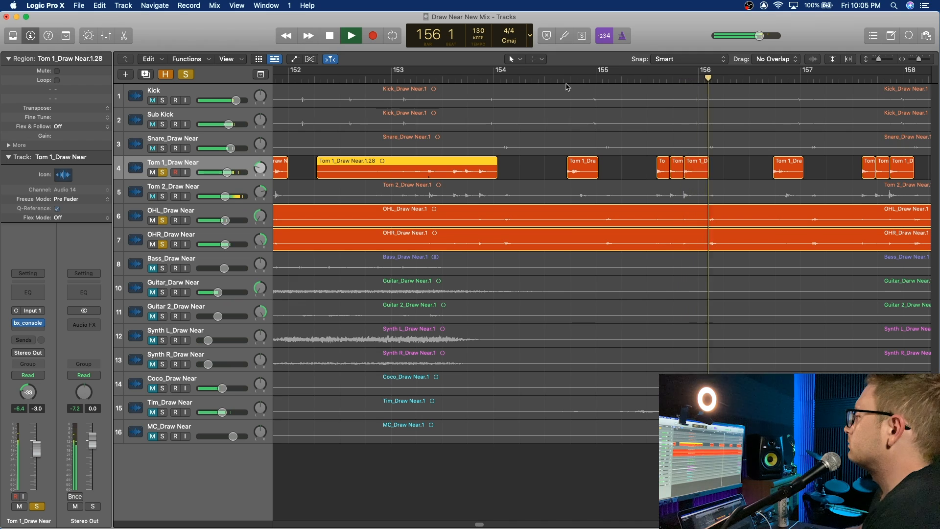
key(space)
drag(738, 172, 696, 174)
key(Delete)
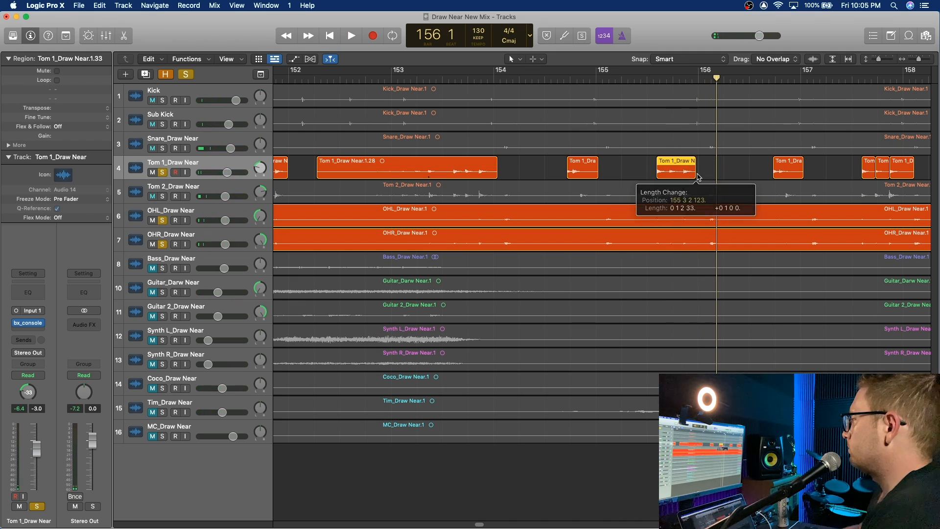
Merge the three-slice Tom 1 fills in bars 157 and 159 by deleting the trailing slices and extending each first slice.
scroll(696, 174, right, 5)
click(729, 166)
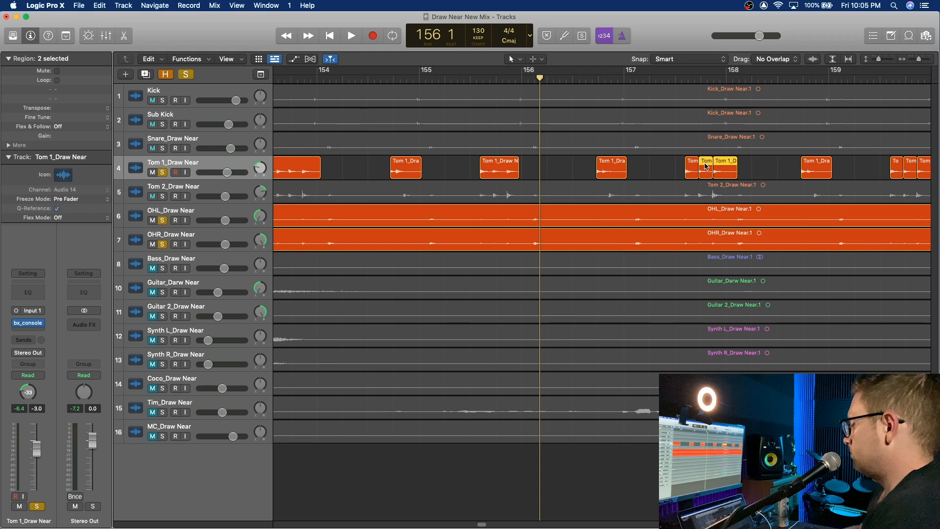
key(Delete)
drag(698, 169, 729, 169)
scroll(765, 174, right, 8)
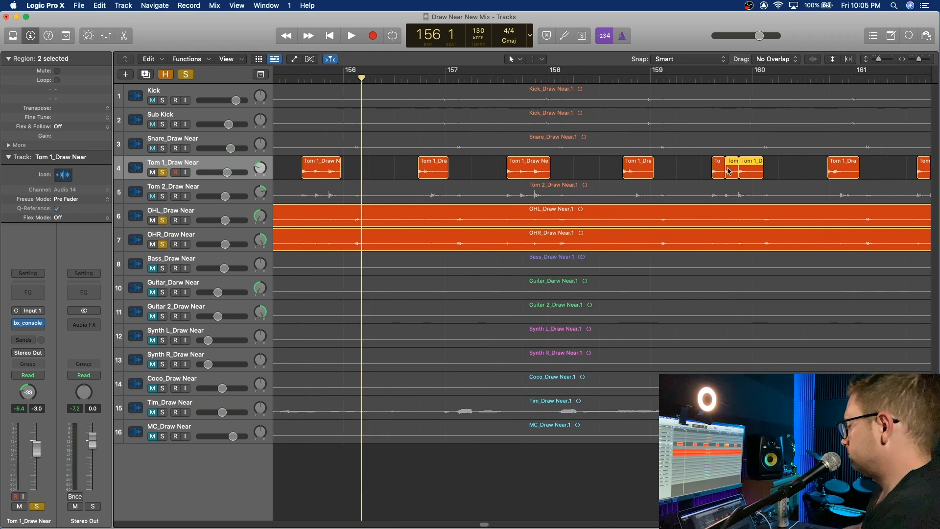
key(Delete)
drag(722, 168, 758, 169)
Join the split Tom 1 fills in bars 161 and 163 into one continuous region each.
scroll(760, 172, right, 15)
drag(592, 167, 572, 172)
key(Delete)
scroll(569, 174, right, 5)
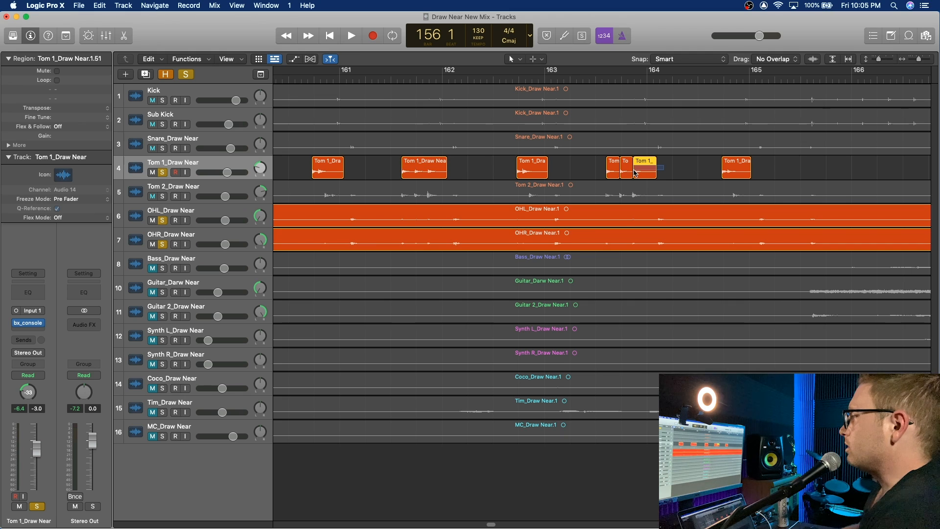
key(Delete)
drag(619, 174, 648, 174)
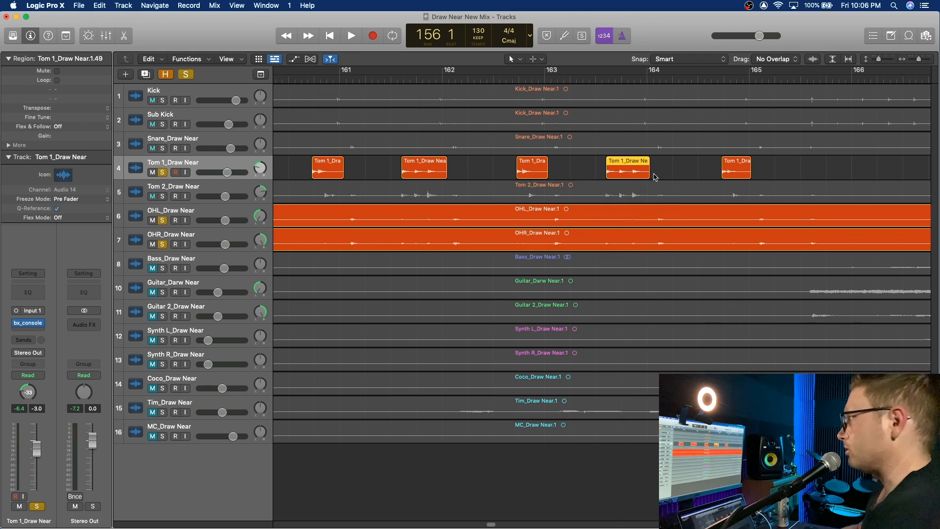
Examine the rest of the Tom 1 track after bar 165 for further split or missing tom hits.
scroll(721, 168, right, 15)
scroll(725, 167, right, 8)
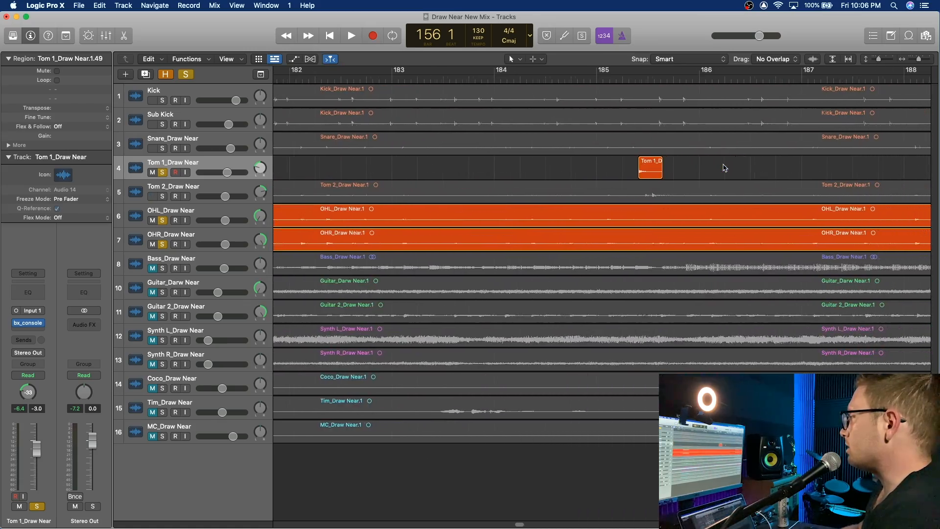
scroll(672, 169, right, 20)
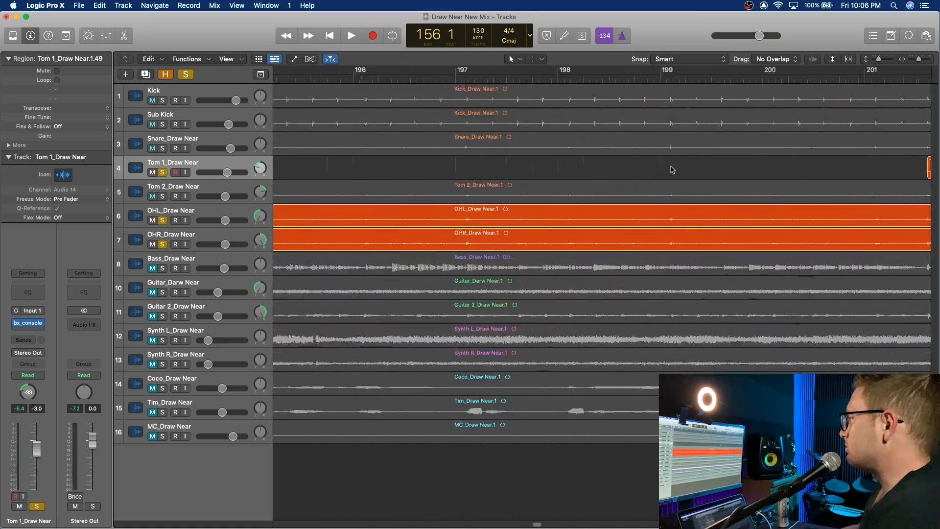
scroll(672, 169, right, 20)
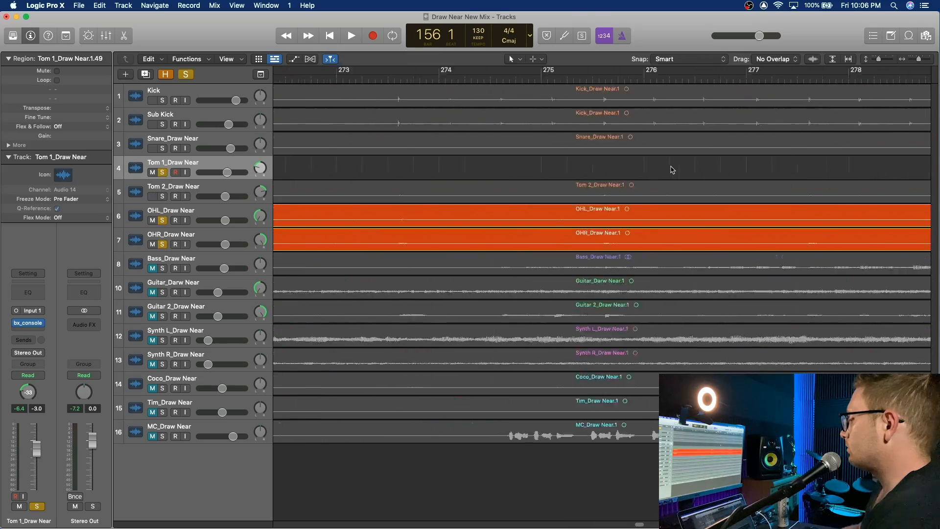
scroll(672, 169, left, 20)
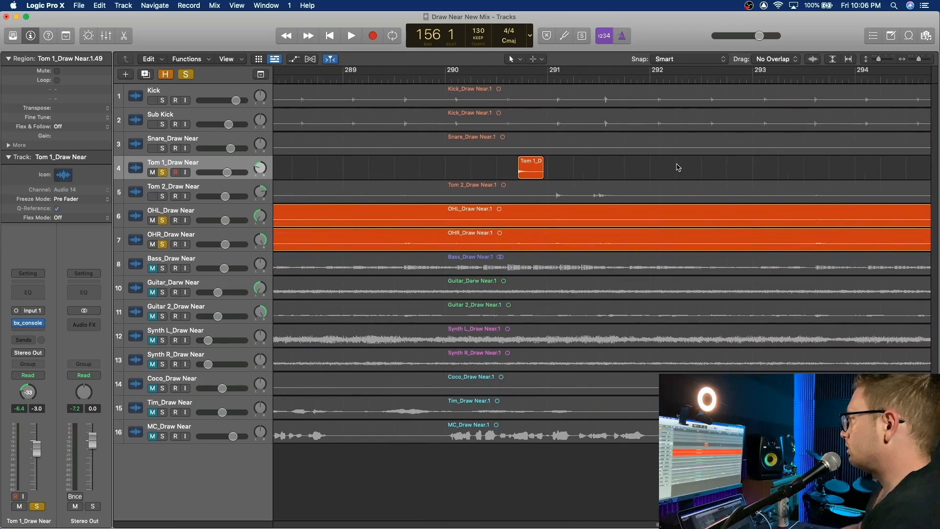
Examine the later Tom 1 regions and play from the middle of bar 306 to check the two hits there.
drag(920, 62, 905, 64)
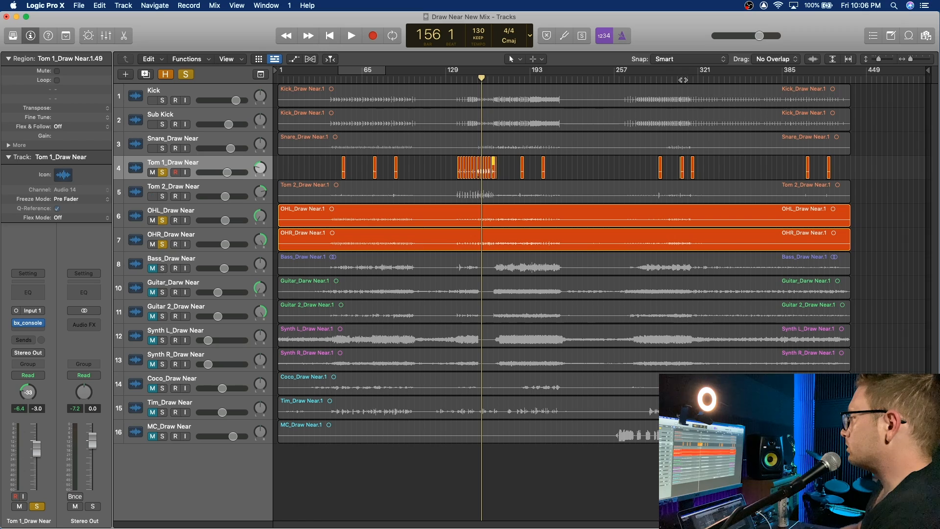
drag(912, 61, 914, 61)
scroll(813, 186, right, 15)
scroll(813, 186, right, 12)
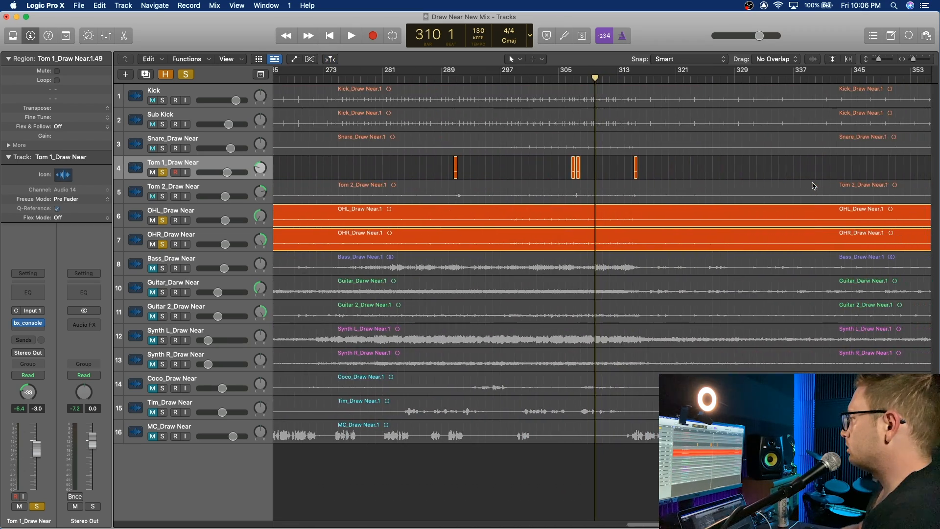
drag(917, 63, 924, 64)
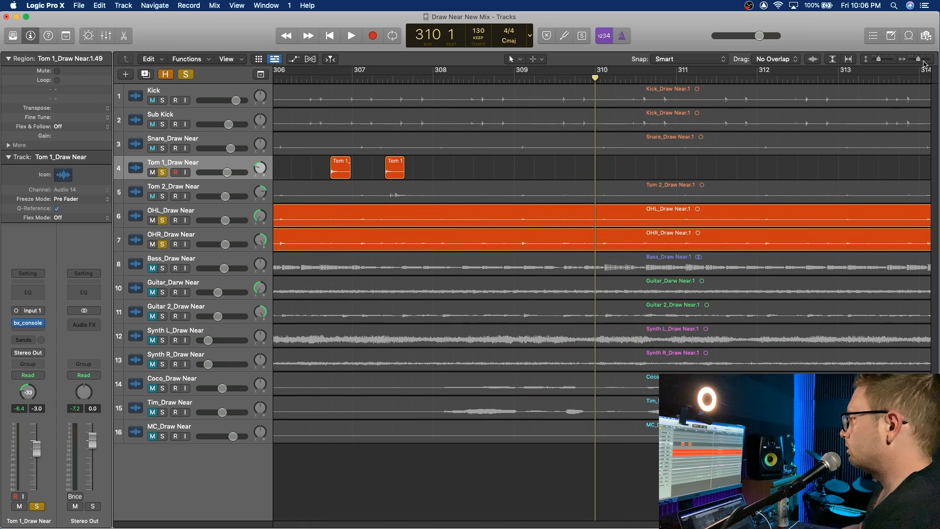
double_click(325, 80)
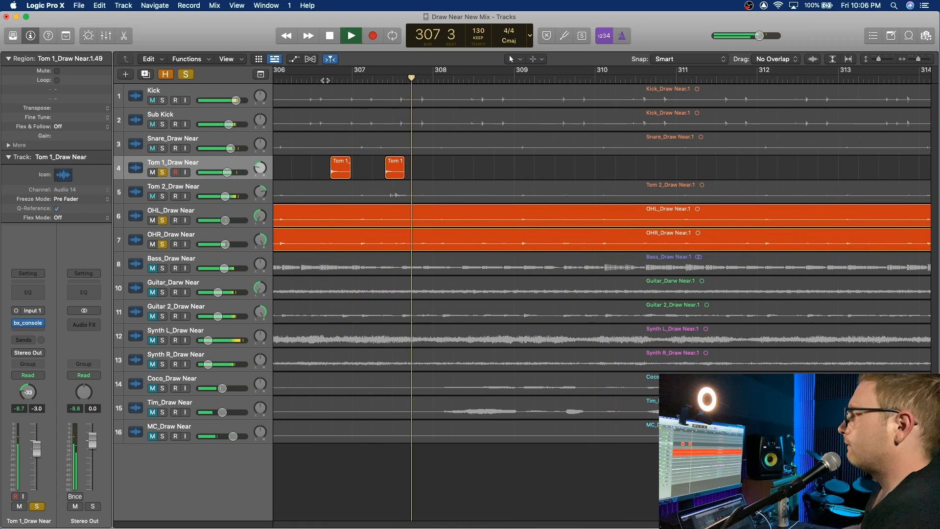
key(space)
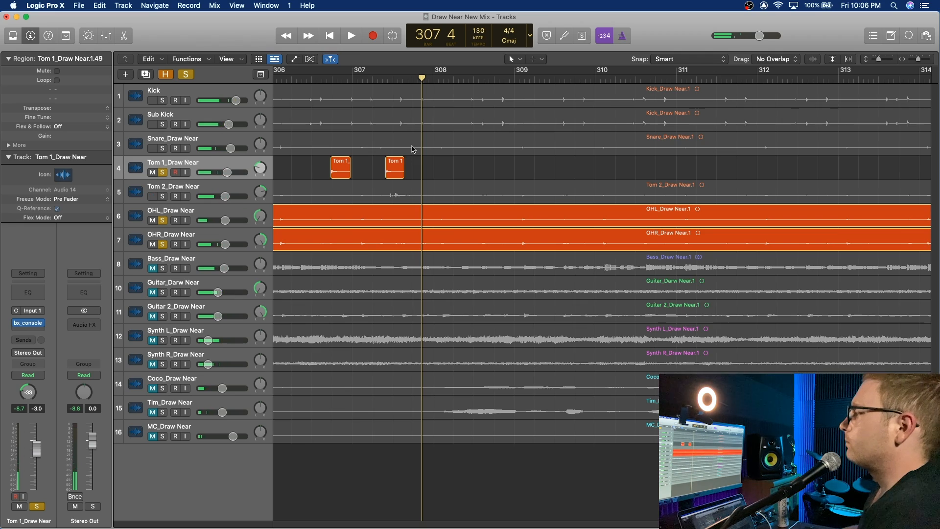
scroll(460, 166, left, 5)
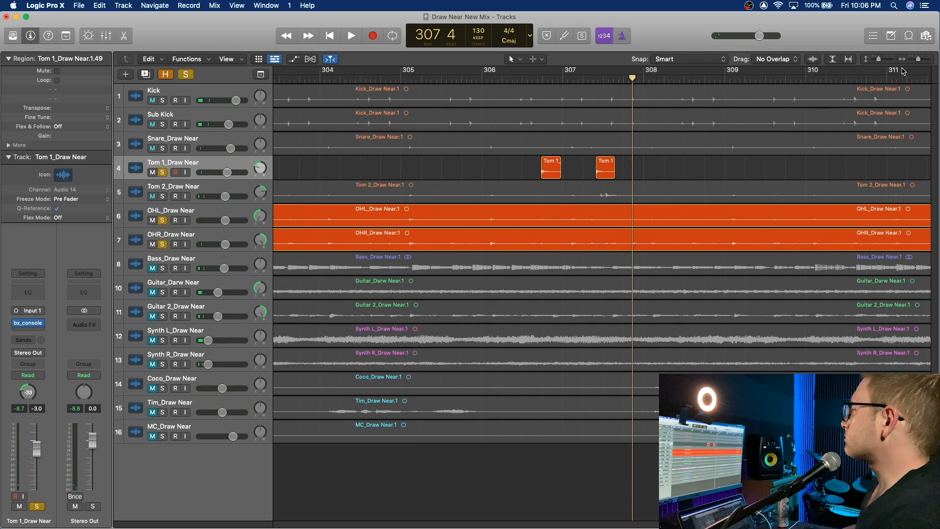
drag(920, 62, 908, 59)
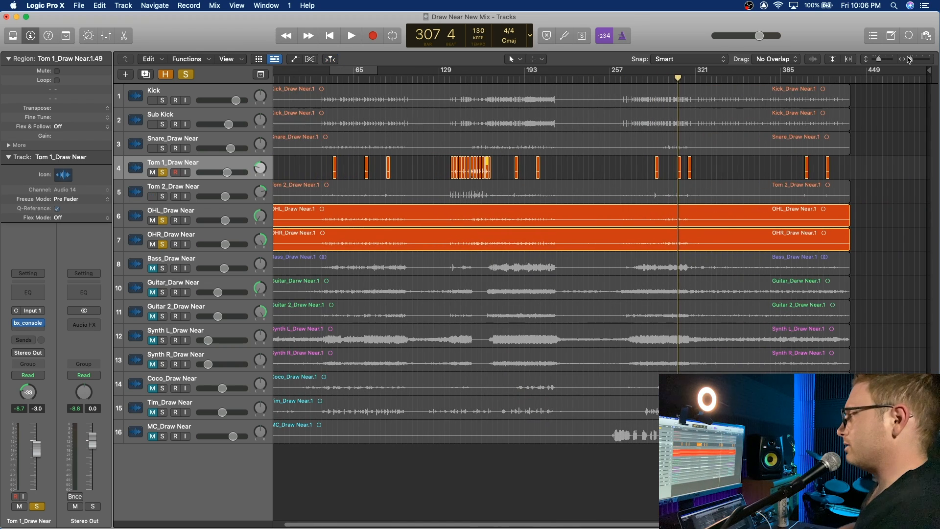
scroll(392, 175, left, 2)
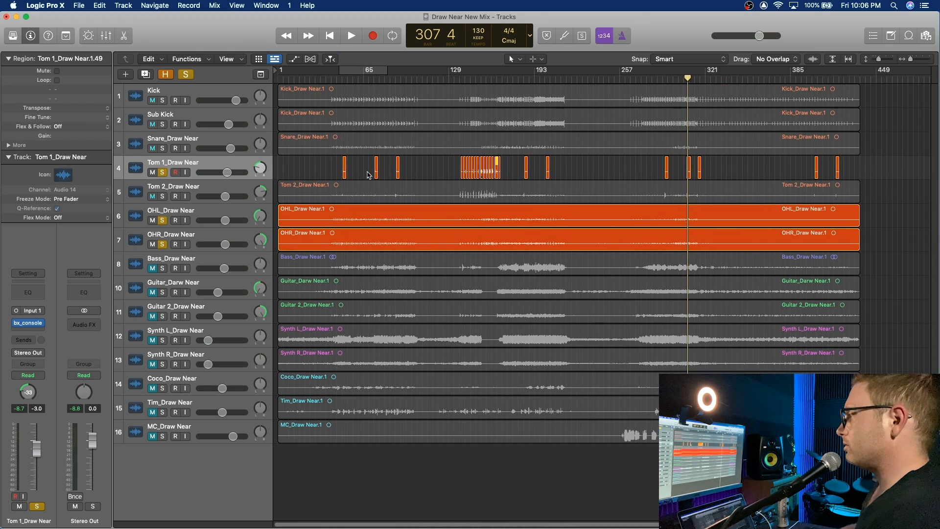
Take Tom 1 out of solo, solo Tom 2 alongside the overheads, and select the full Tom 2 region.
click(163, 172)
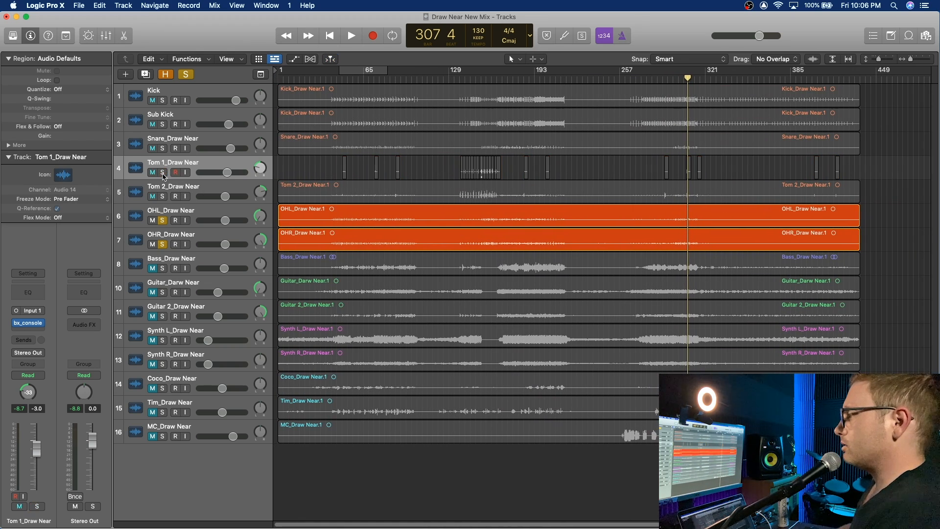
click(163, 196)
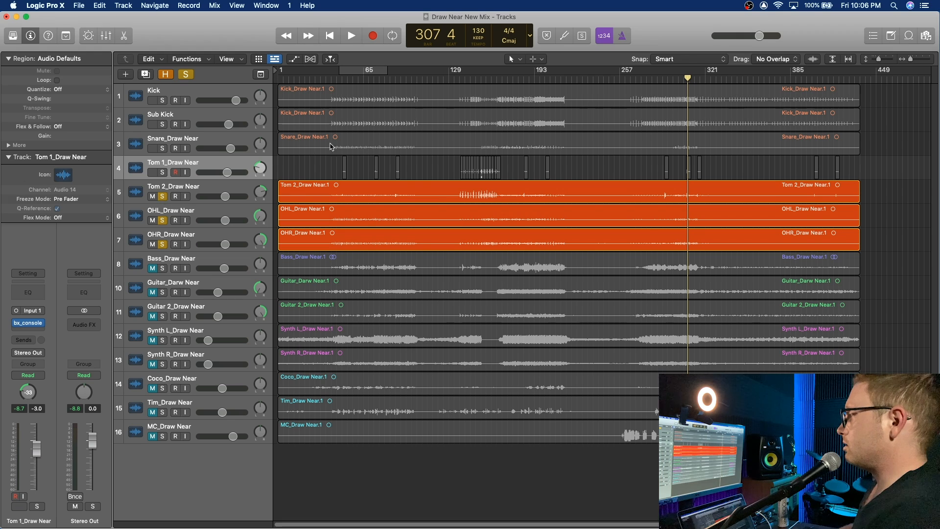
click(437, 193)
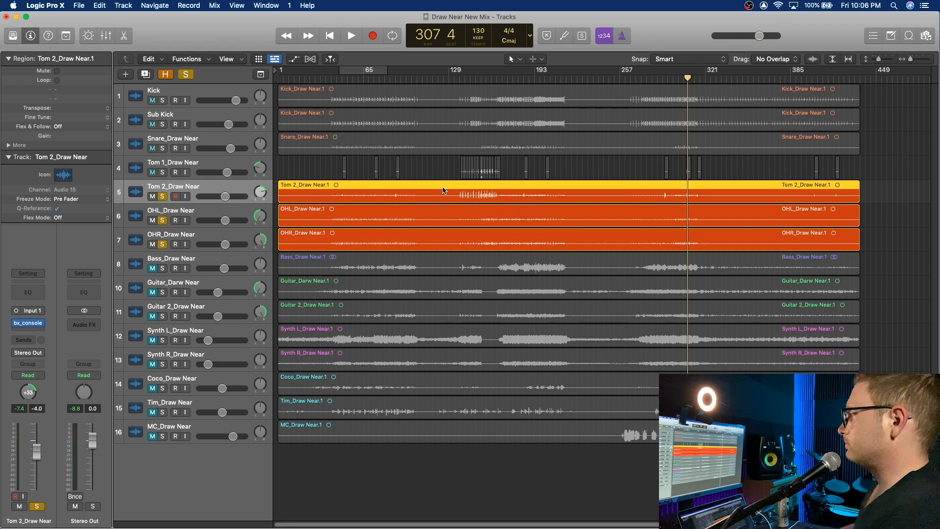
Play Tom 2 with the overheads from about bars 50 and 70, and inspect its waveform magnified for tom hits.
click(342, 80)
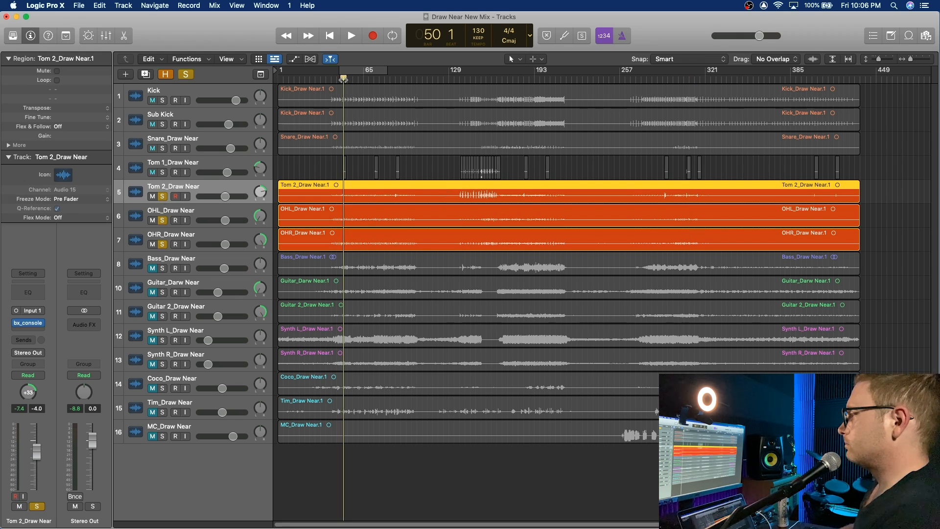
key(space)
click(340, 79)
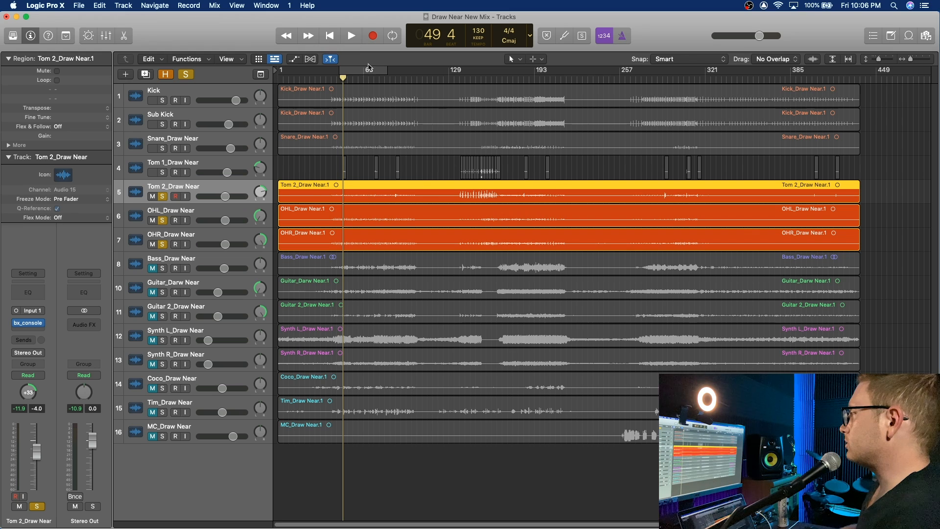
click(369, 78)
key(space)
key(b)
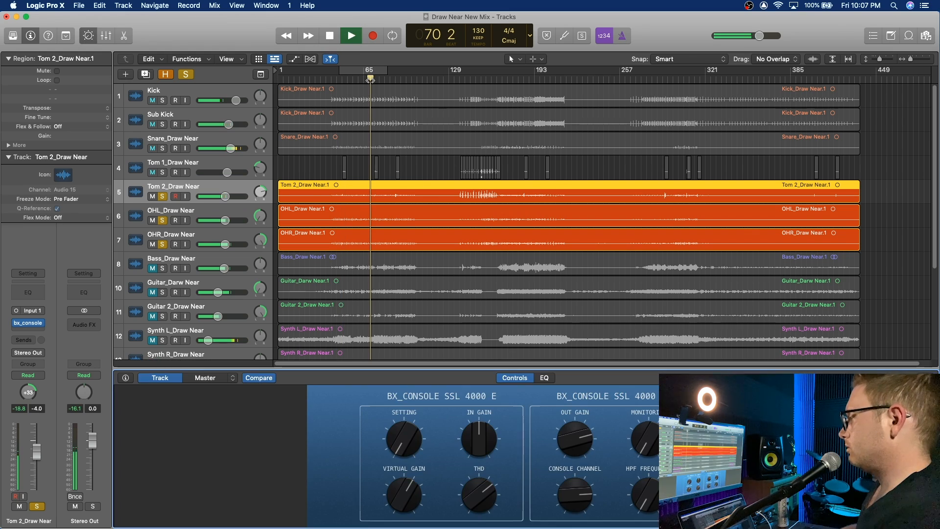
key(b)
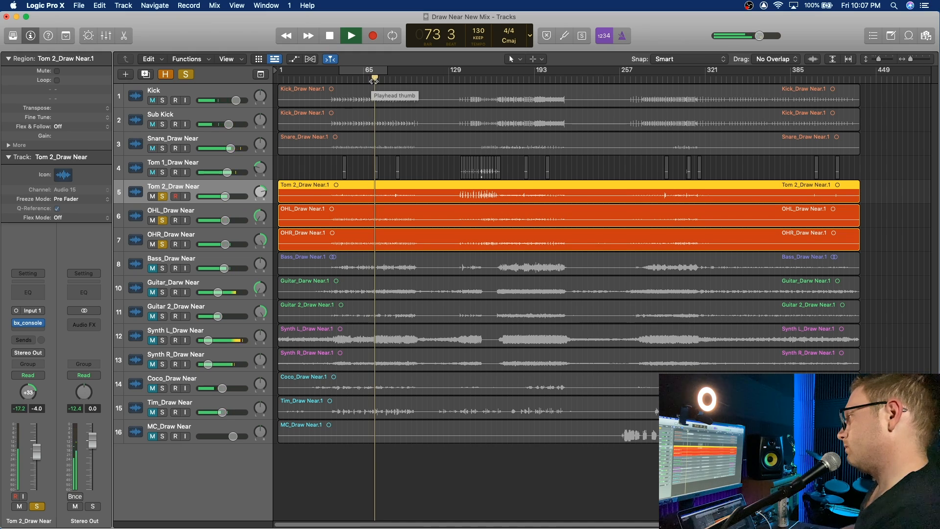
key(space)
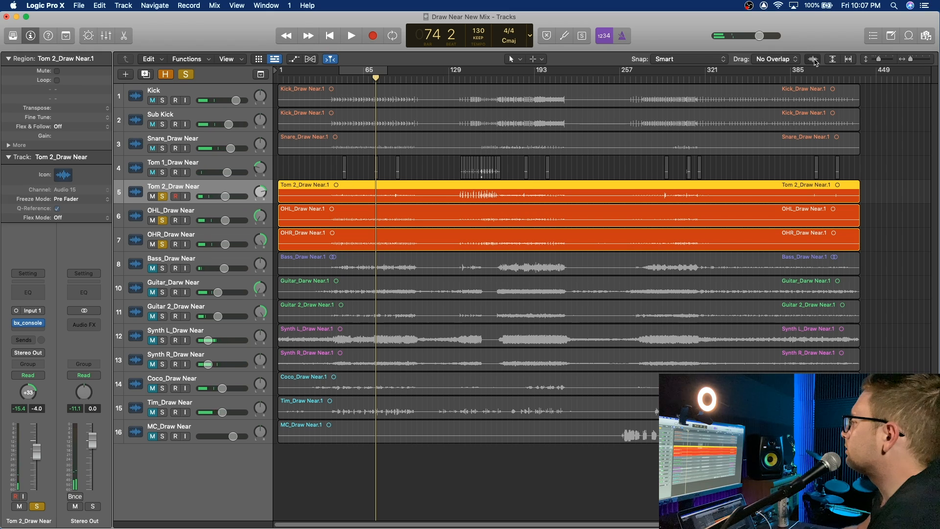
drag(815, 58, 814, 65)
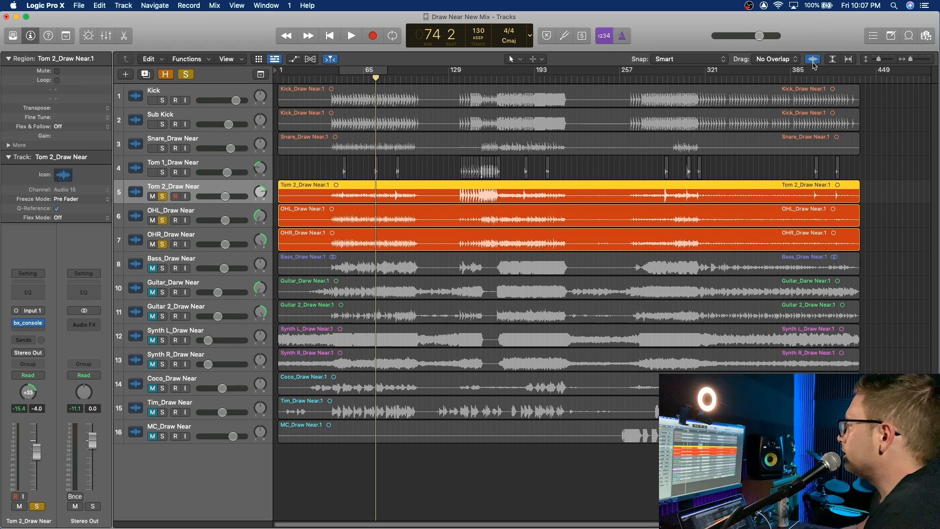
drag(910, 60, 911, 59)
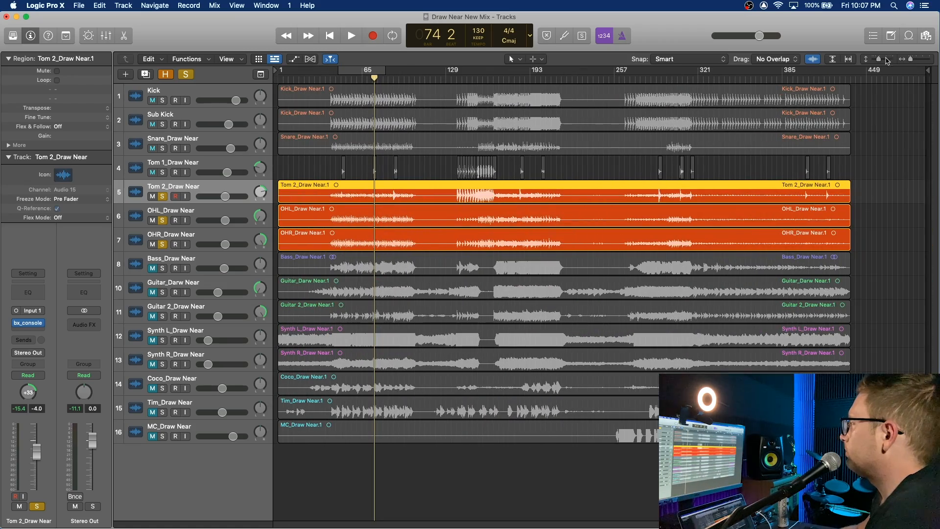
click(813, 60)
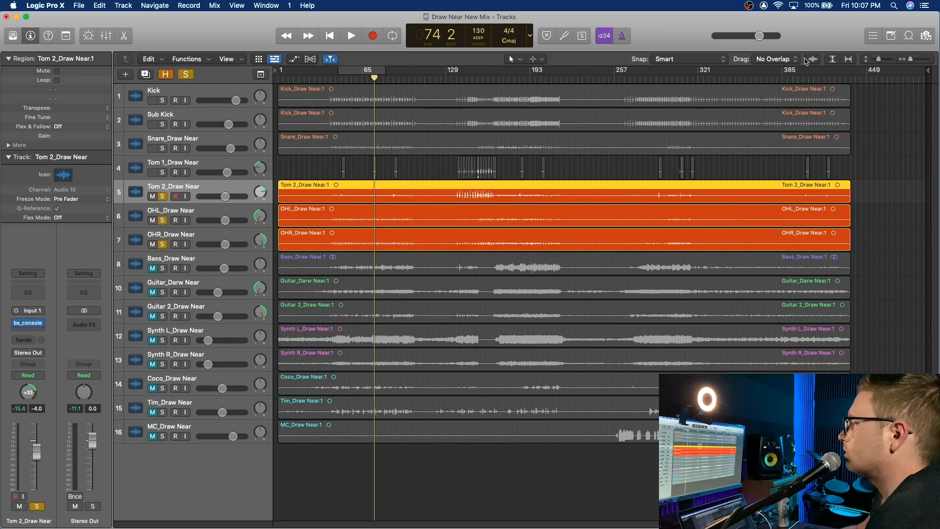
Cut the Tom 2 hit from about bar 73 to 75 into its own region with a marquee selection.
drag(910, 60, 913, 60)
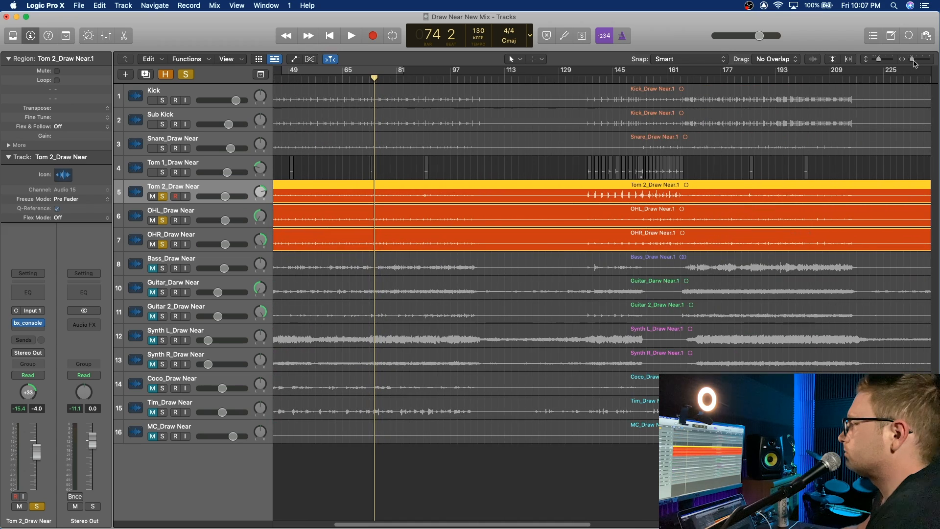
scroll(559, 199, left, 5)
scroll(338, 185, left, 3)
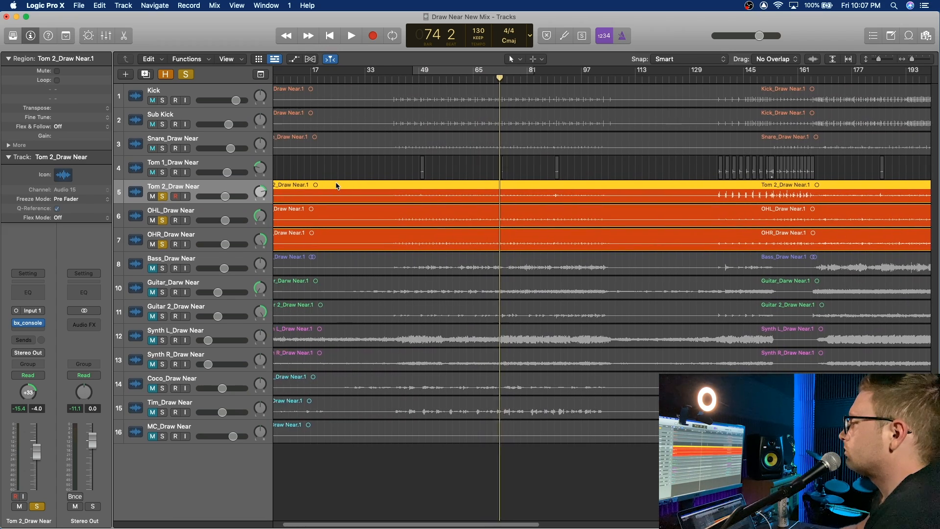
drag(912, 59, 882, 61)
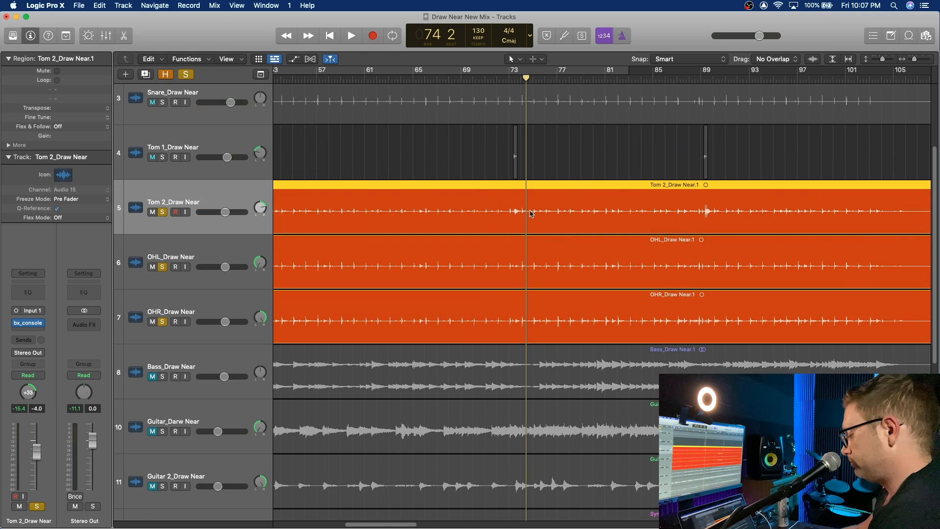
drag(507, 213, 533, 216)
click(524, 194)
Isolate the Tom 2 hit around bar 49 as a separate region with a marquee selection.
scroll(484, 196, left, 10)
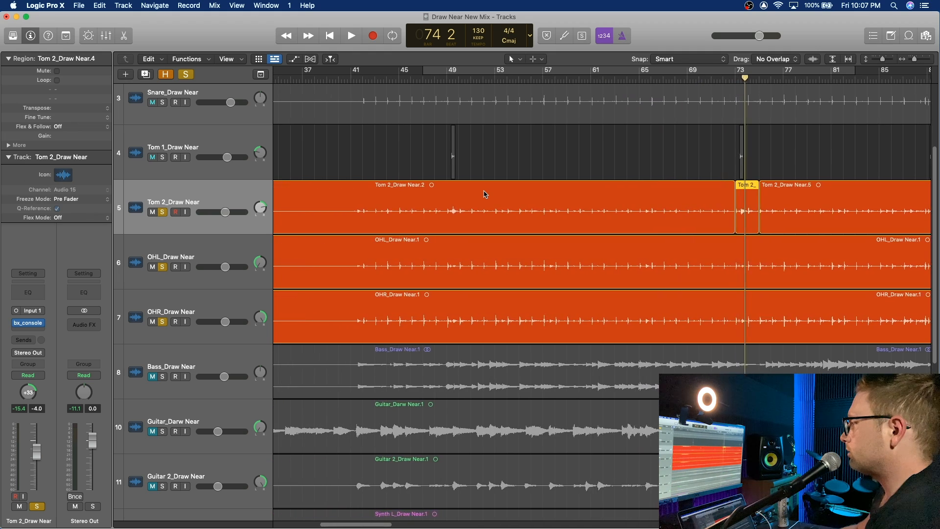
drag(555, 209, 573, 210)
click(565, 210)
Delete the Tom 2 regions before the bar 49 hit and between the bar 49 and bar 73 hits.
click(523, 200)
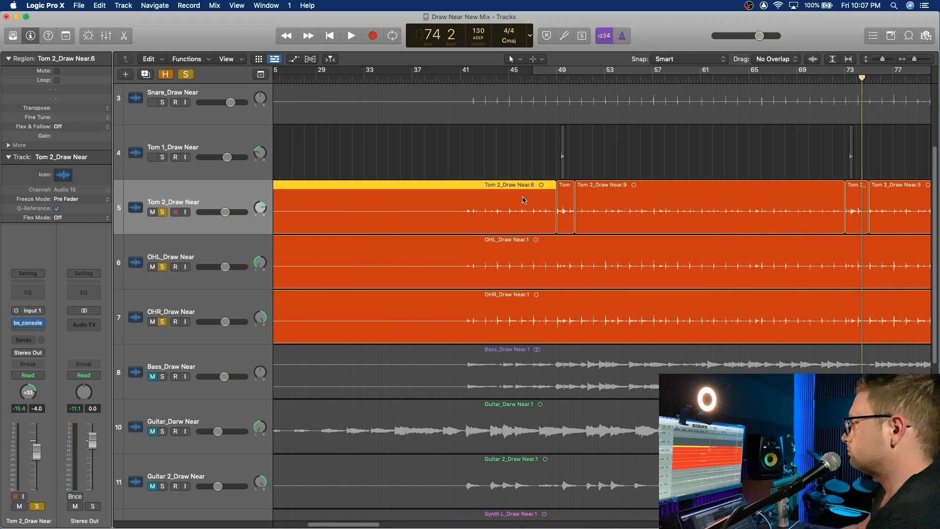
key(Delete)
scroll(509, 200, right, 5)
click(498, 198)
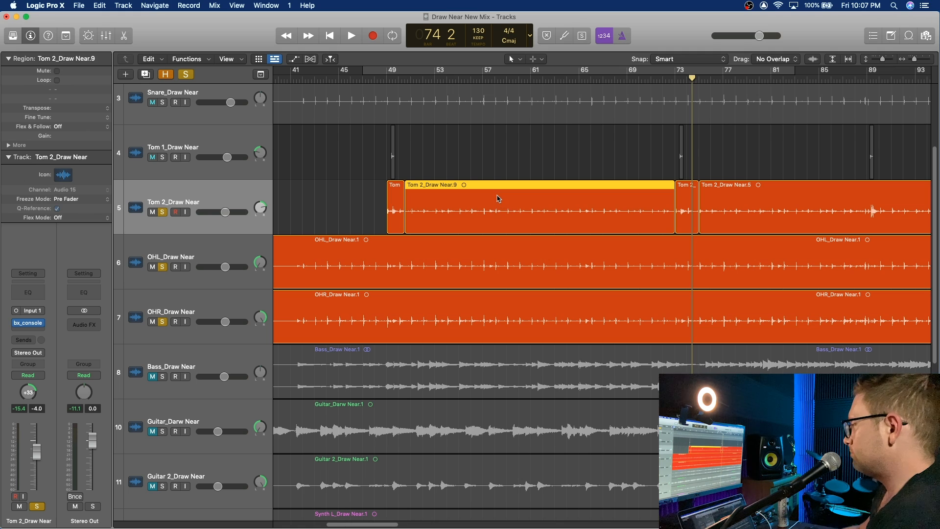
key(Delete)
Trim the start of the following Tom 2 region to bar 89 and split it at bar 90 with the Scissors tool.
scroll(494, 199, right, 6)
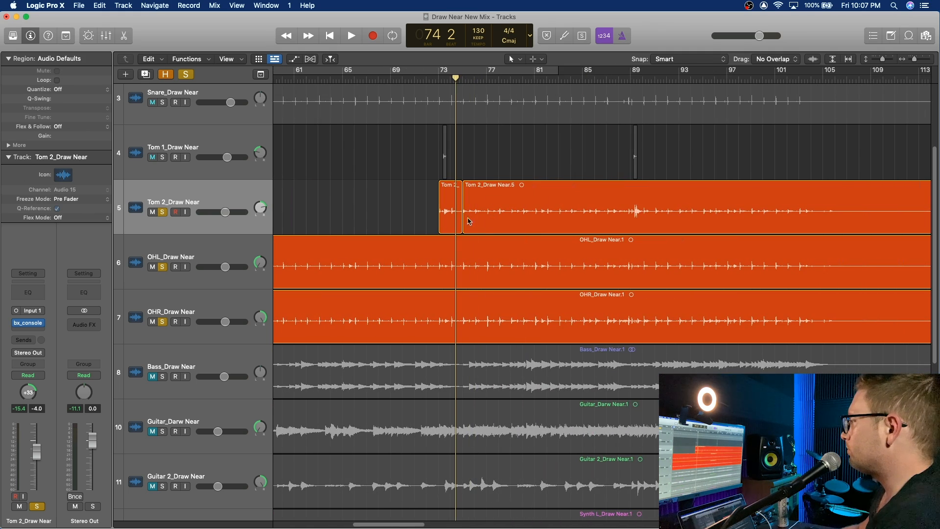
drag(464, 229, 633, 230)
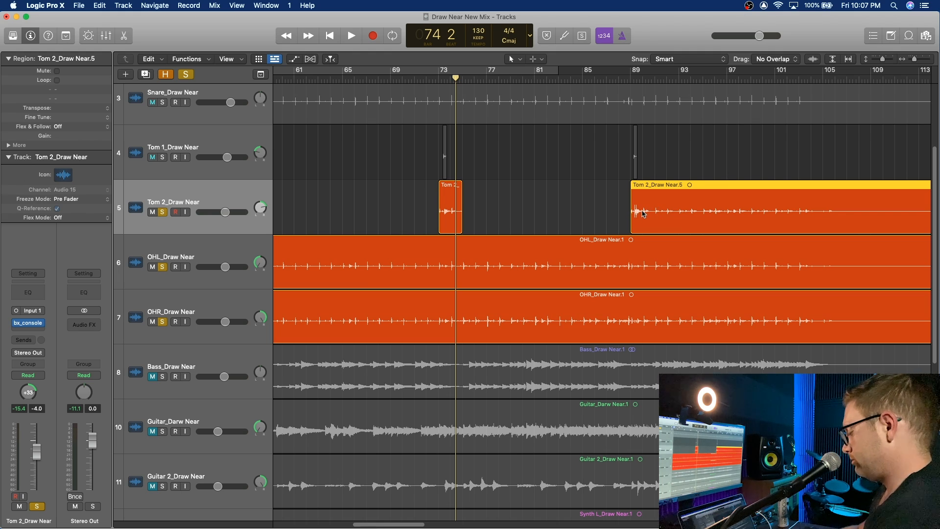
click(536, 59)
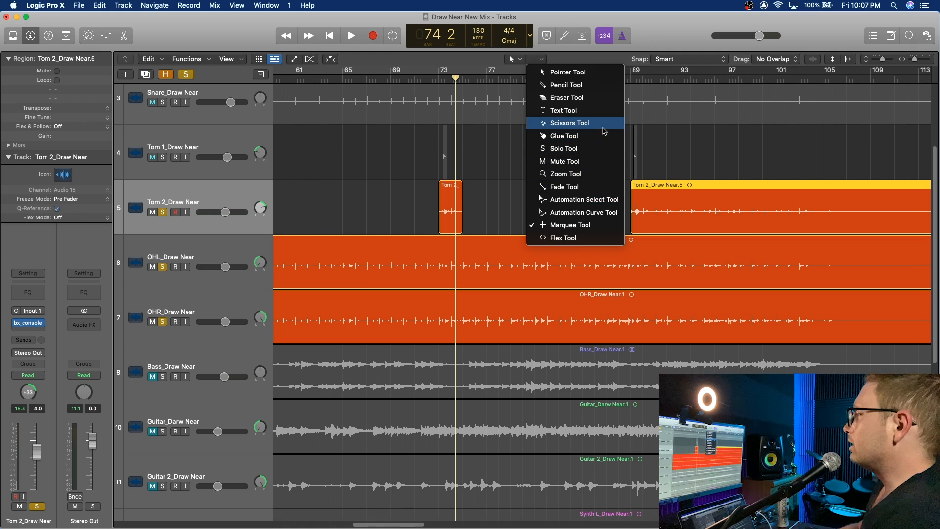
click(569, 122)
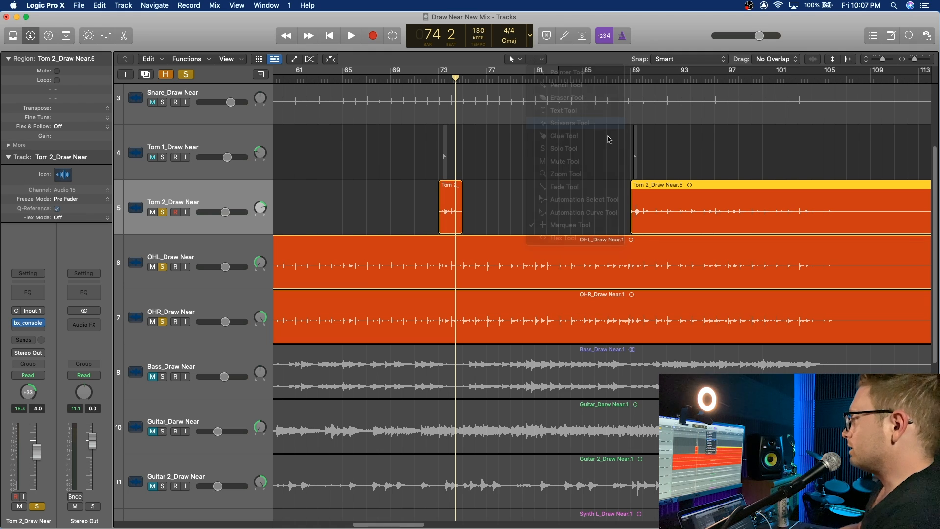
super+click(644, 214)
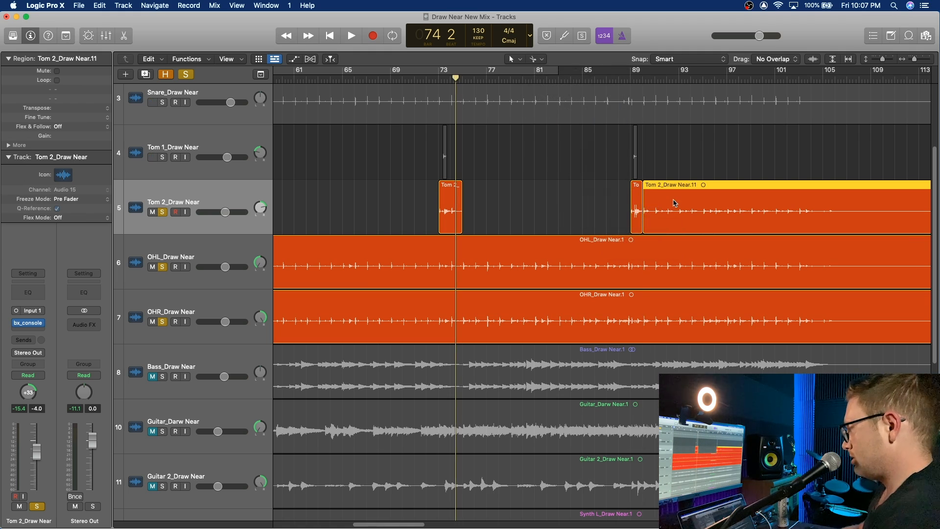
Trim the start of the remaining Tom 2 region past the bleep-free gap to the next tom hit at about bar 137.
scroll(557, 208, right, 10)
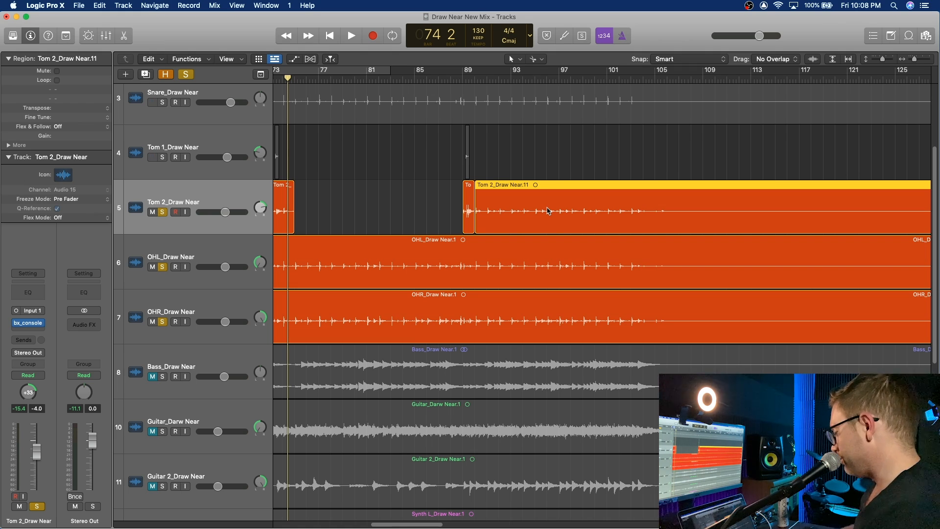
drag(477, 224, 716, 237)
scroll(719, 243, right, 10)
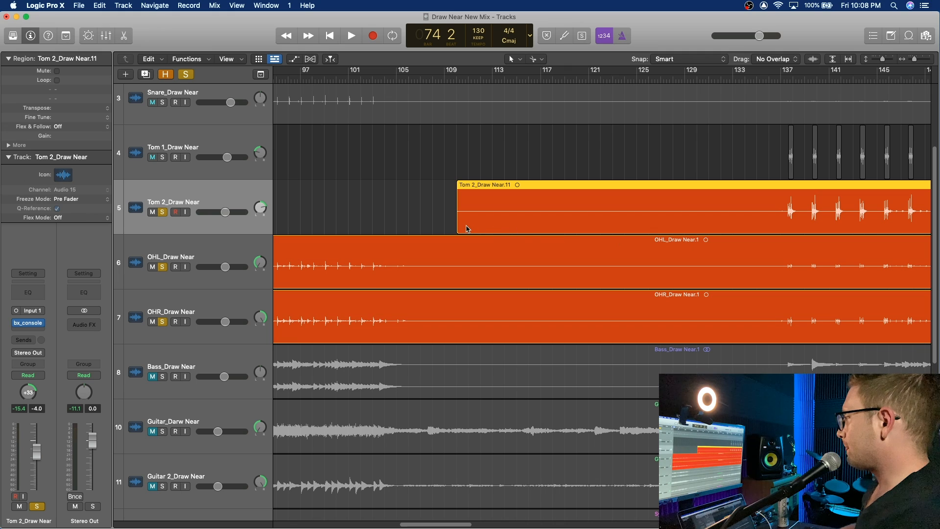
drag(459, 225, 786, 226)
Examine the rest of the Tom 2 region after bar 137 for the remaining tom hits.
scroll(832, 219, right, 15)
scroll(832, 218, right, 4)
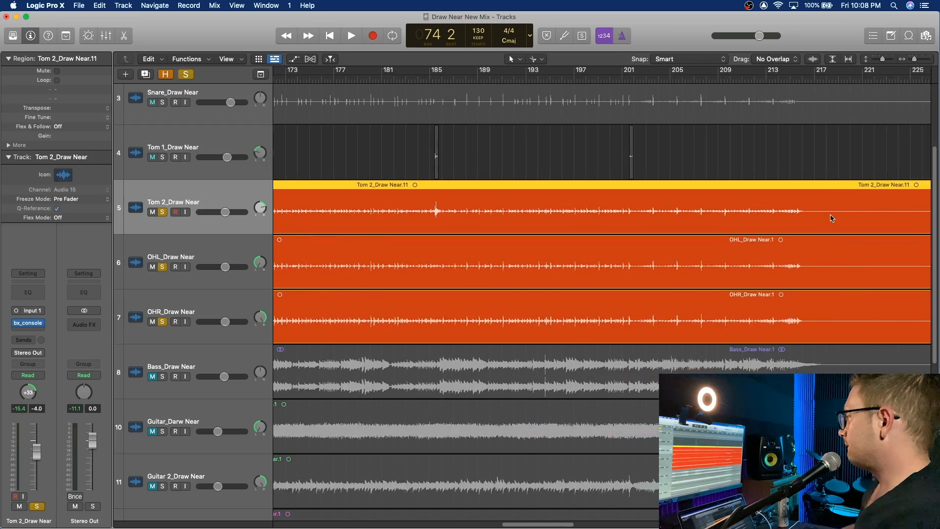
scroll(831, 218, left, 7)
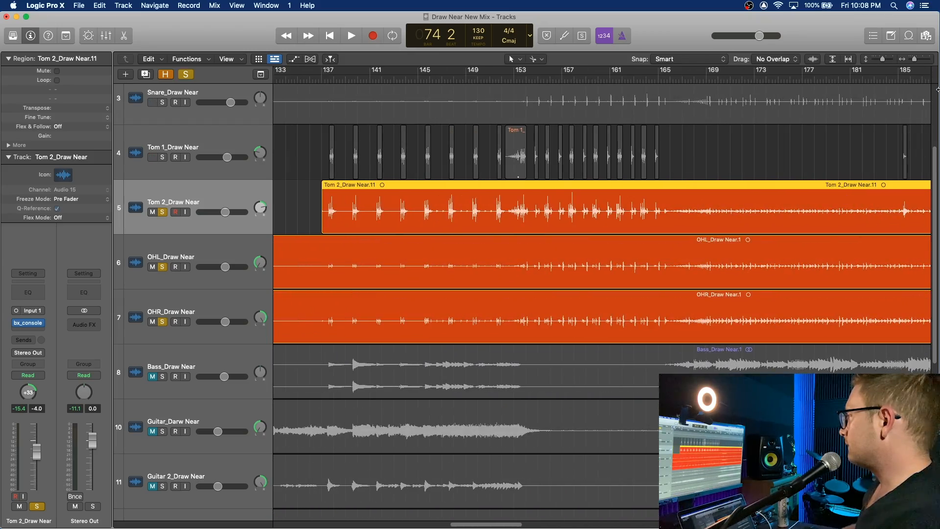
drag(914, 60, 905, 59)
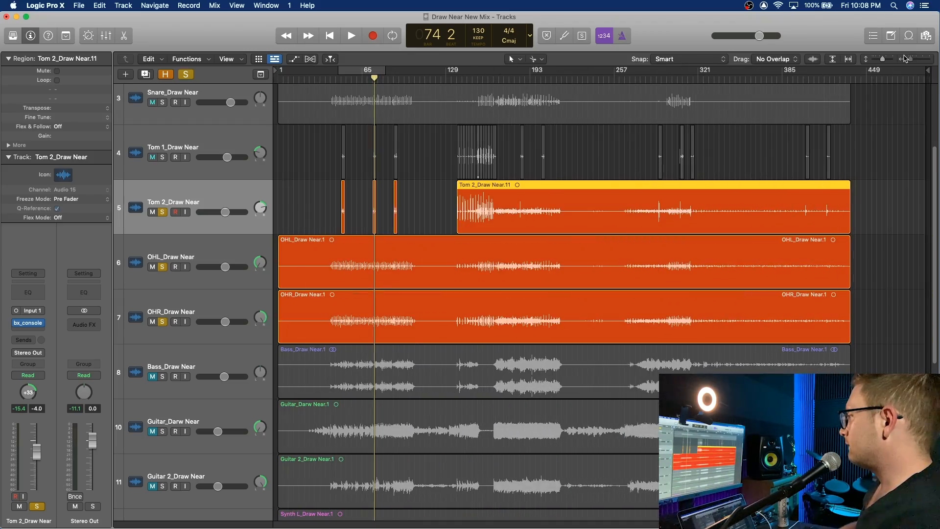
Trim both ends of the Tom 2 region at bar 73 so it closely frames the tom hit.
click(450, 191)
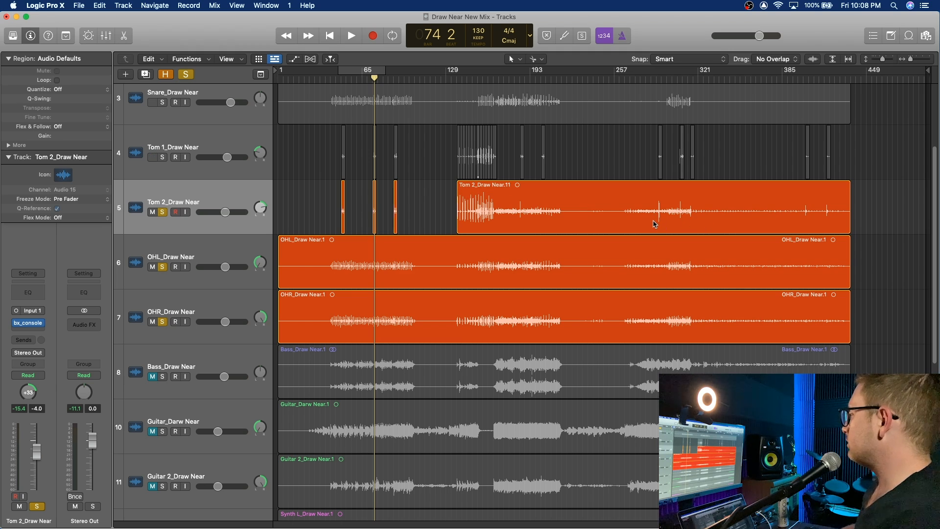
drag(911, 62, 918, 59)
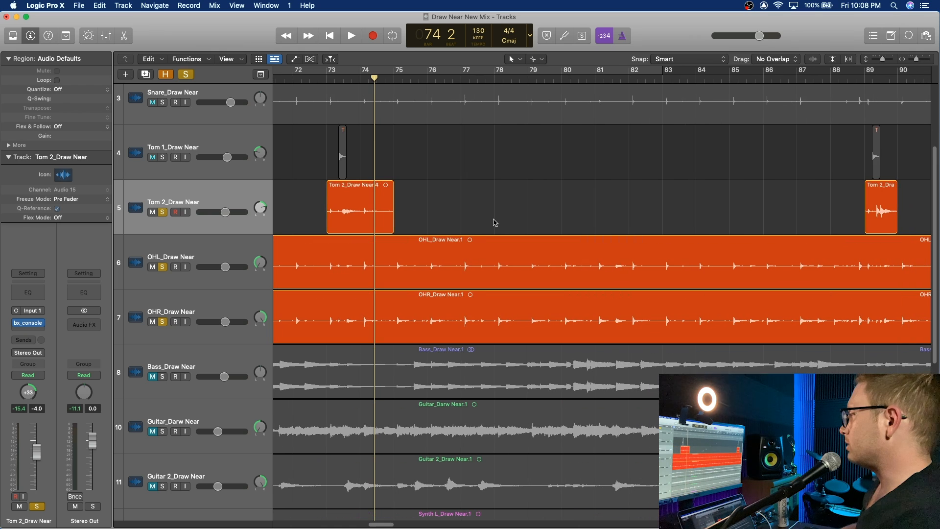
click(389, 224)
drag(390, 224, 343, 226)
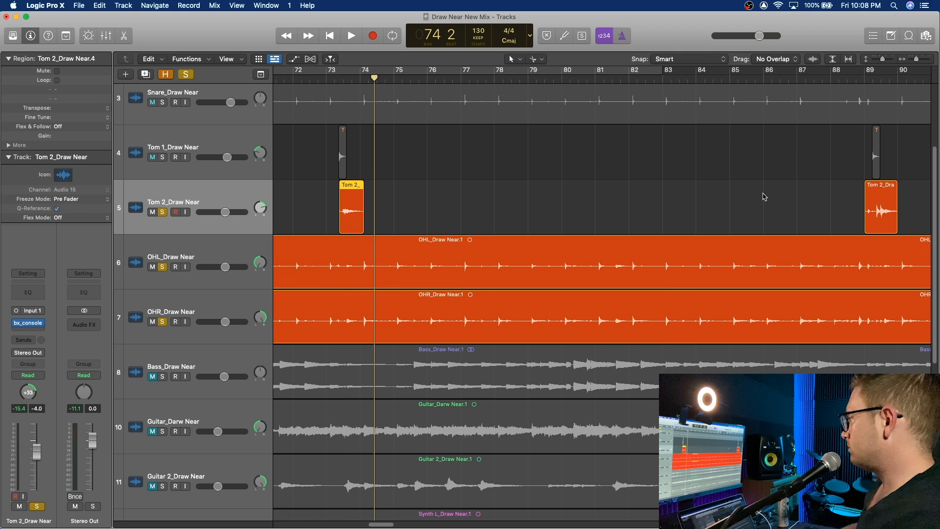
Trim the Tom 2 regions at bars 89 and 49 closer to their tom hits.
scroll(735, 221, right, 8)
drag(678, 227, 688, 227)
scroll(757, 189, left, 20)
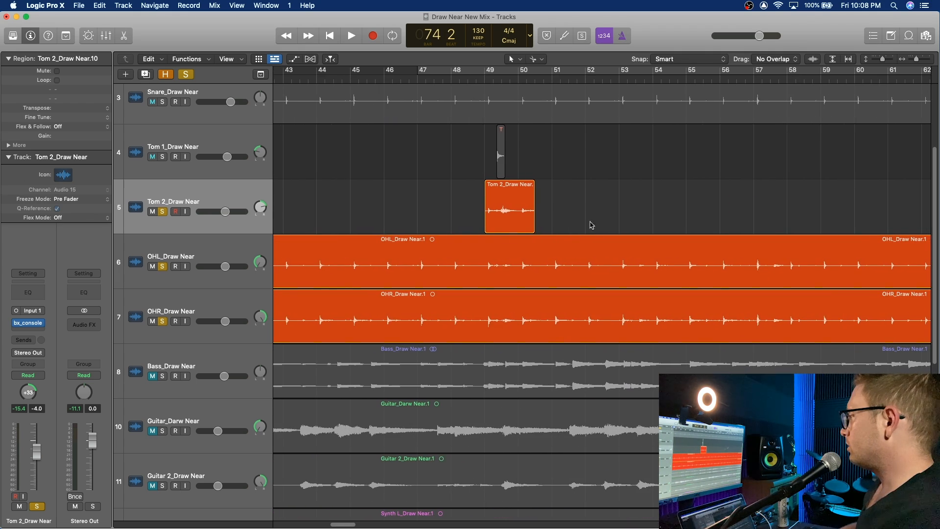
click(491, 227)
drag(488, 225, 513, 227)
Remove silence from the long Tom 2 region starting near bar 137, accepting silence from a minimum time of 0.6 seconds.
scroll(512, 228, left, 20)
scroll(512, 228, right, 20)
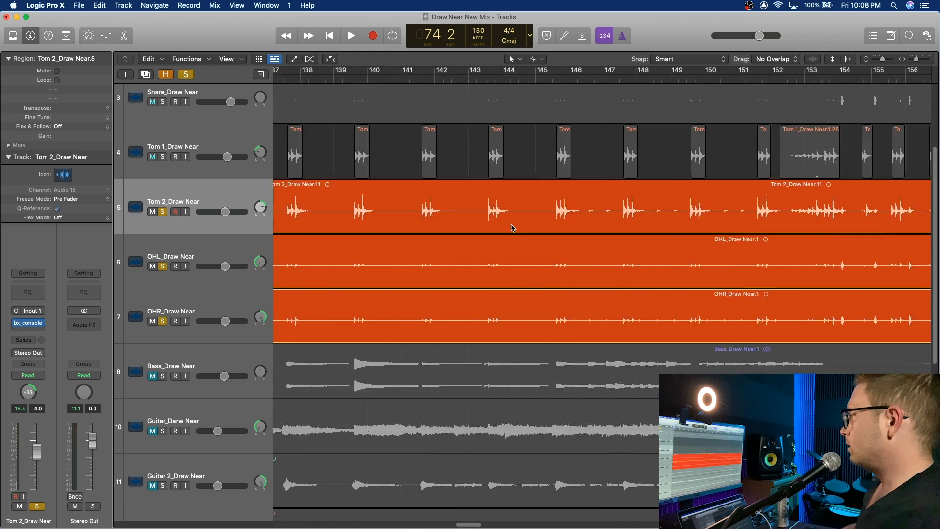
drag(922, 63, 910, 65)
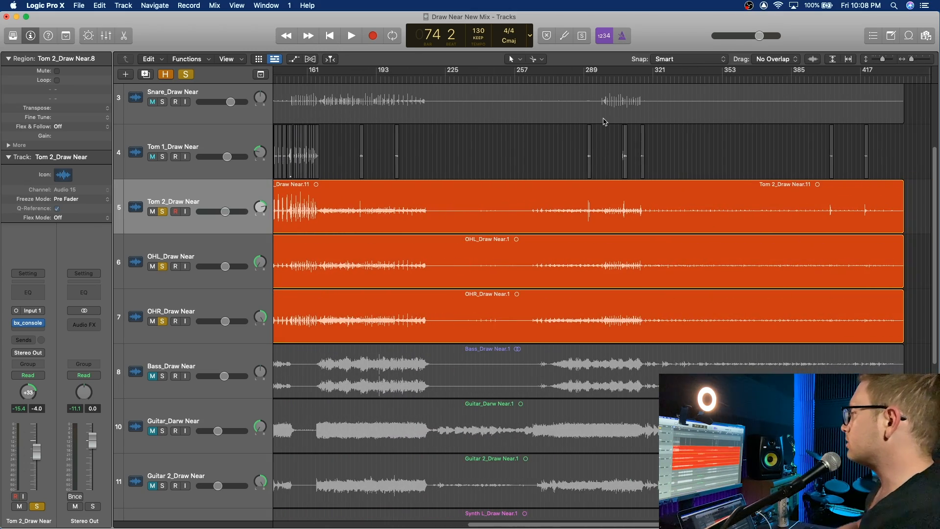
scroll(636, 236, left, 10)
click(473, 206)
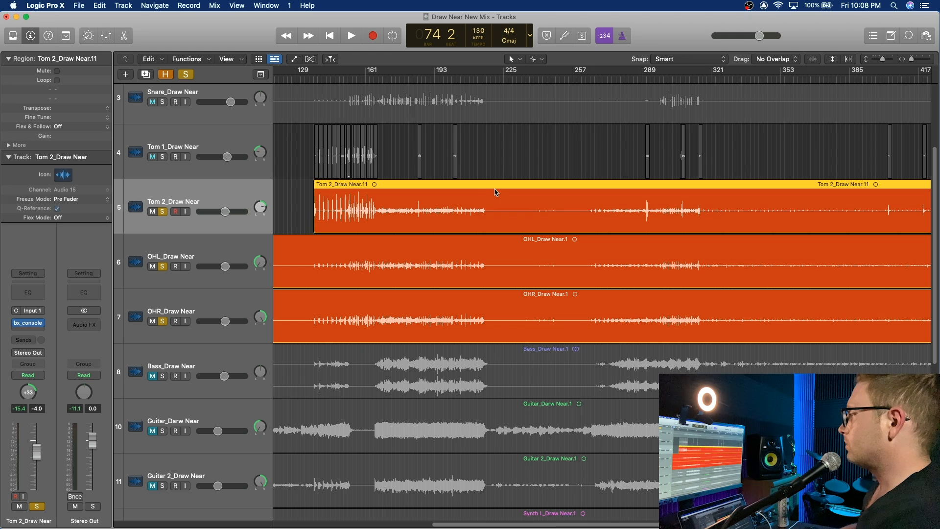
right_click(496, 188)
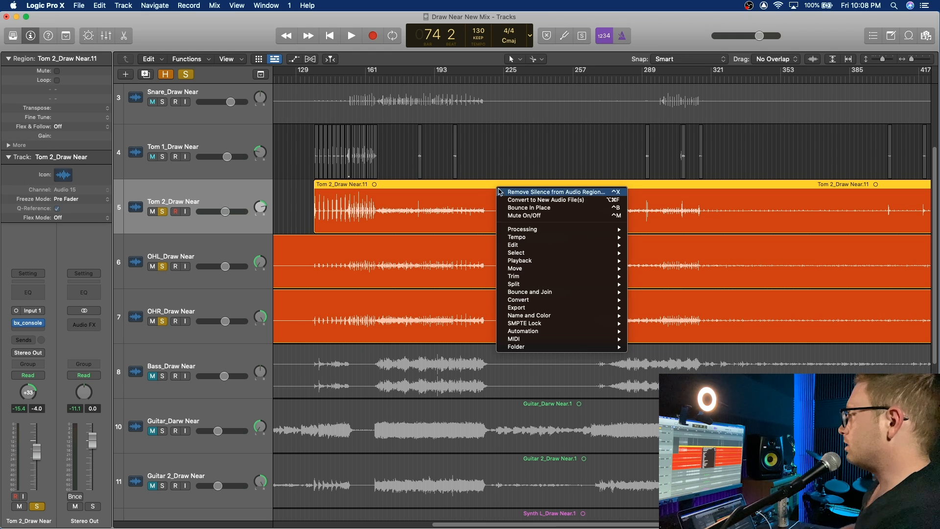
click(559, 193)
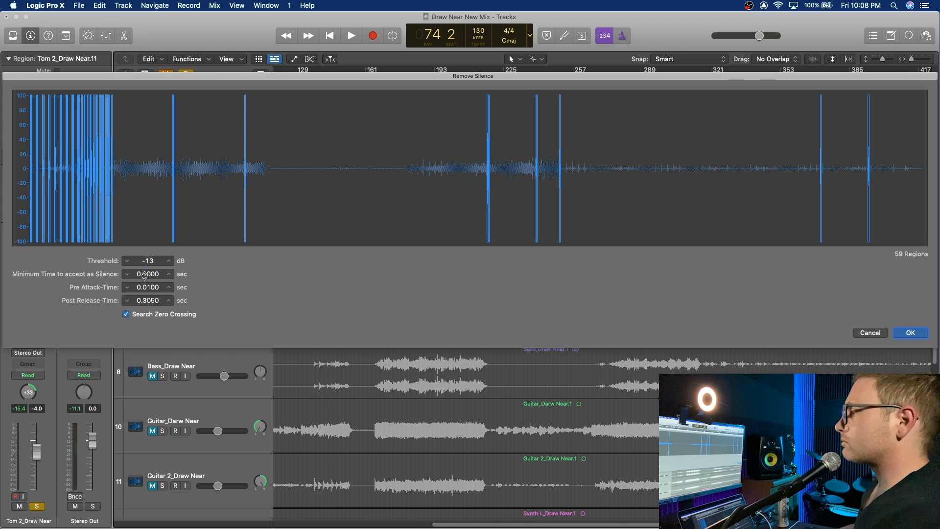
drag(145, 273, 145, 270)
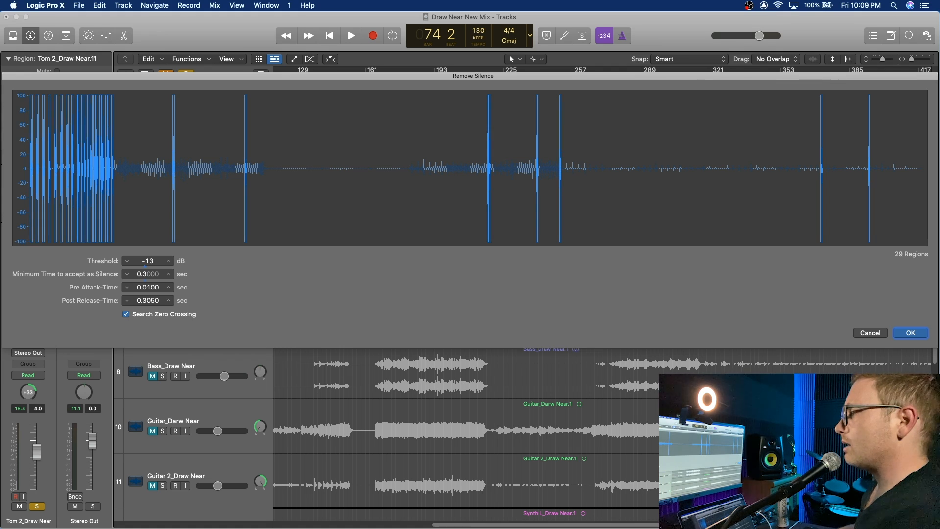
drag(145, 269, 145, 266)
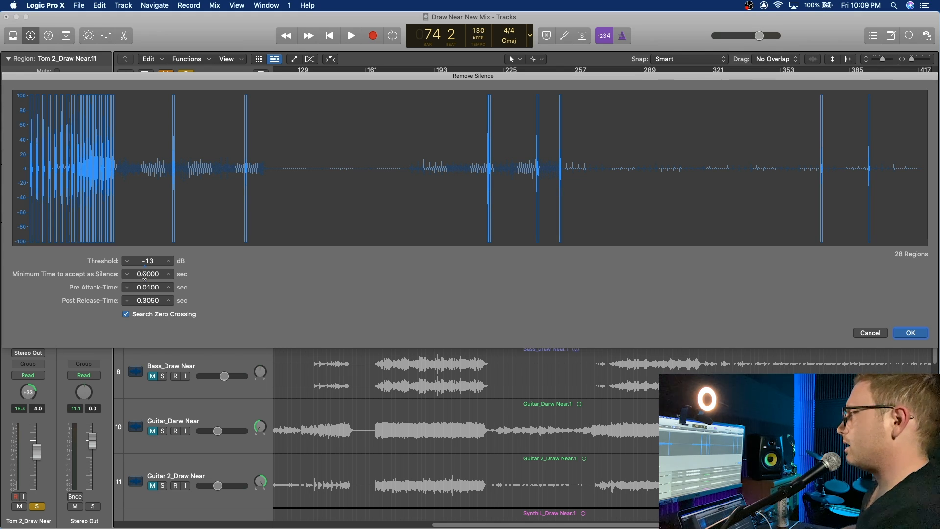
click(911, 334)
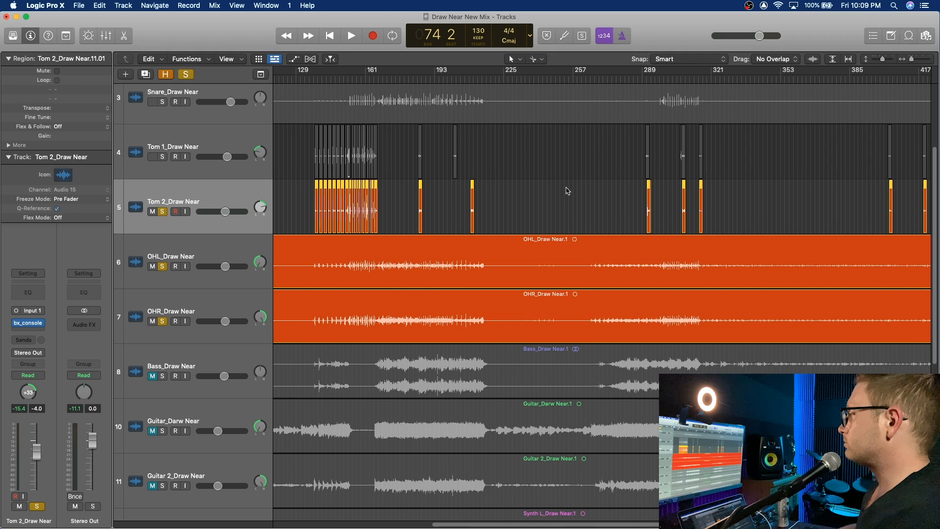
Play back the new Tom 2 slices with the overheads from bar 137, and again from bar 141 beat 3.
scroll(567, 191, left, 10)
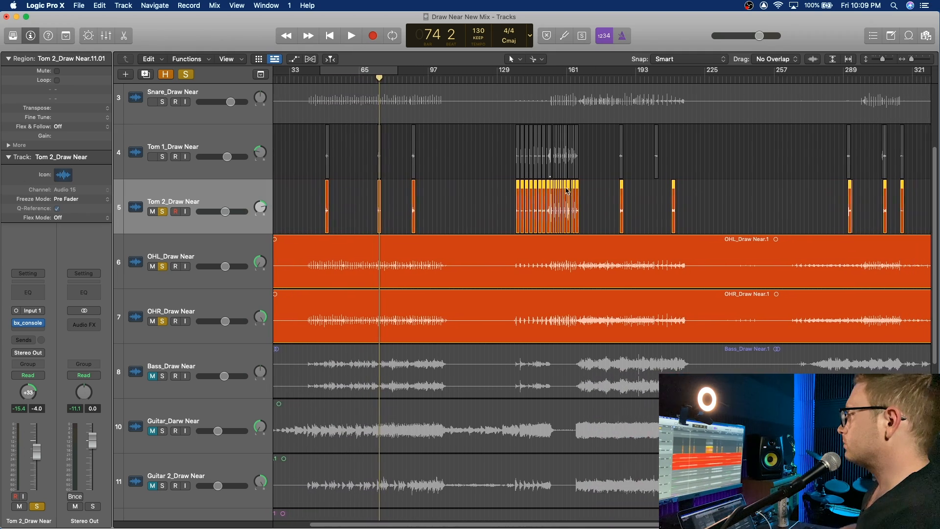
scroll(567, 191, right, 2)
click(567, 191)
drag(912, 59, 914, 60)
scroll(854, 168, right, 10)
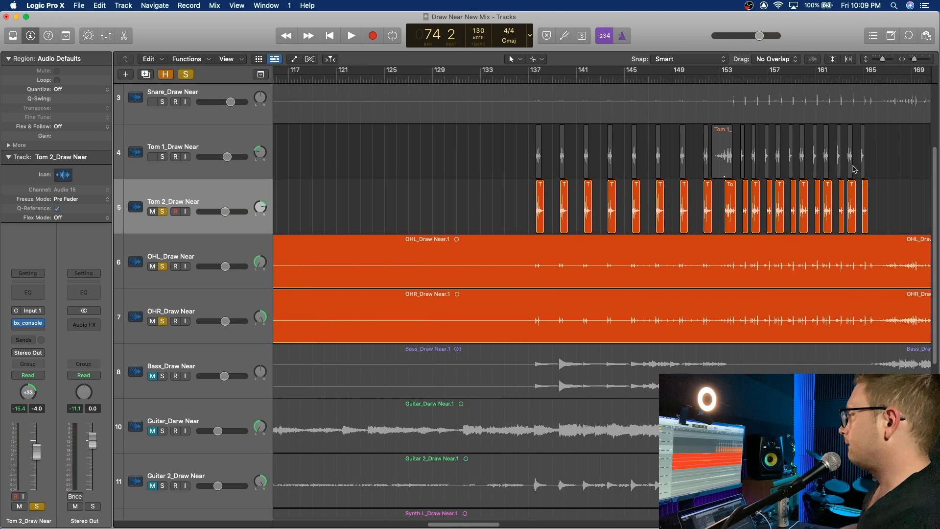
scroll(854, 169, right, 5)
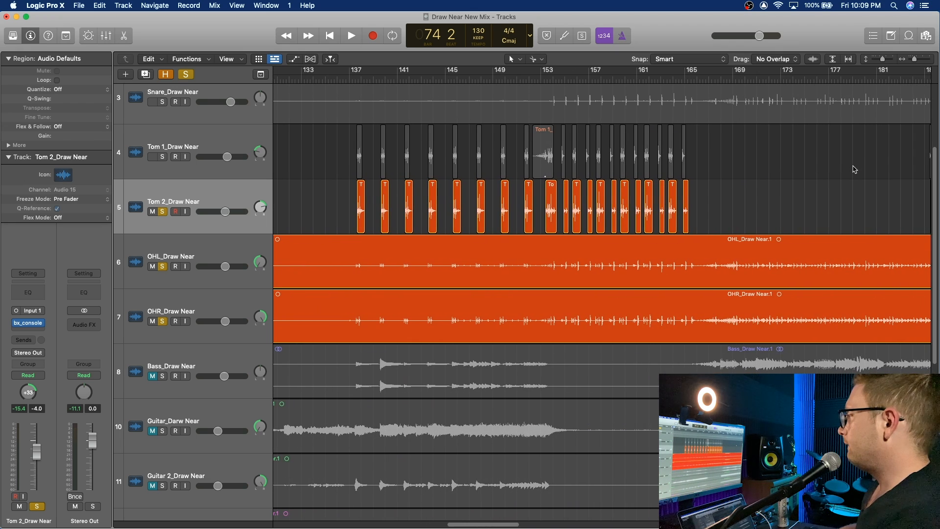
click(355, 80)
key(space)
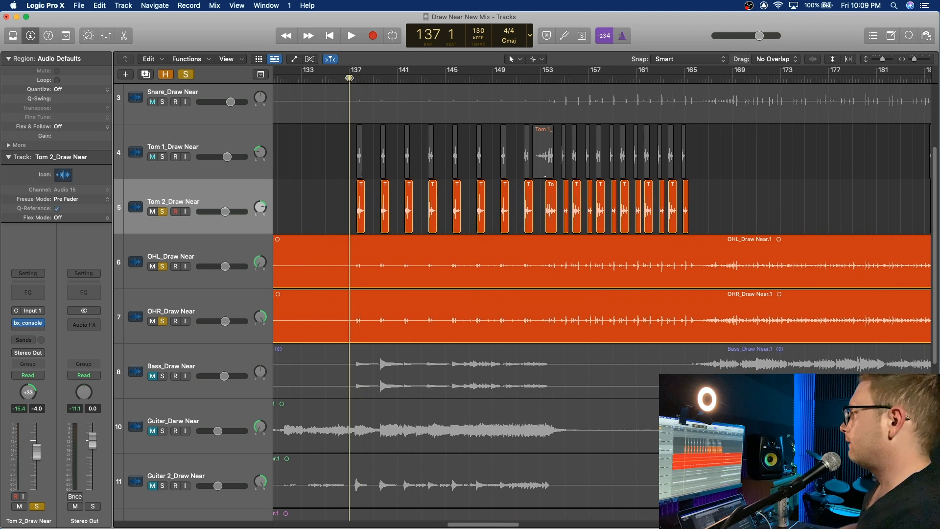
drag(917, 62, 926, 65)
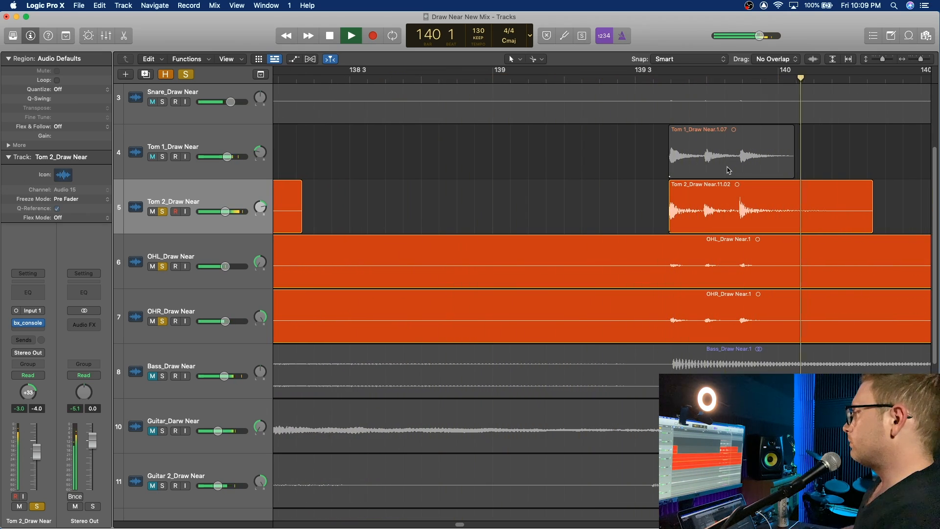
key(space)
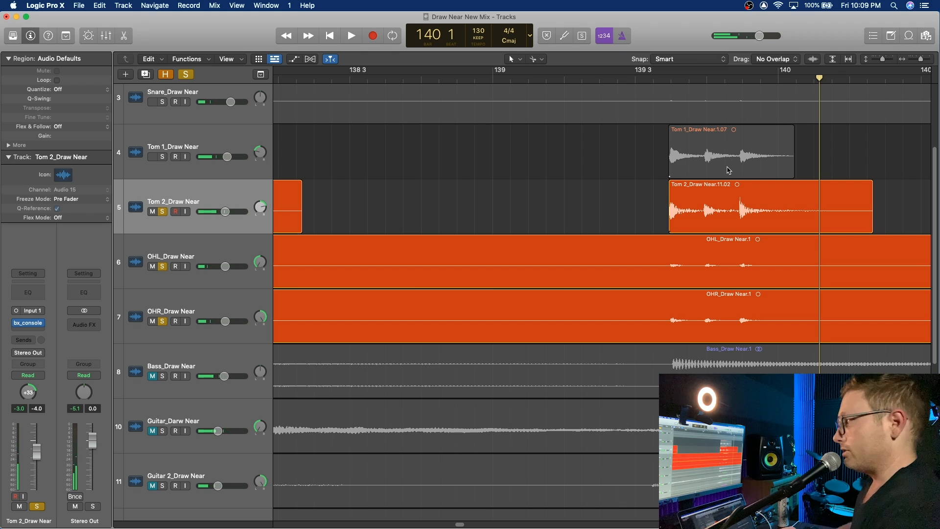
scroll(767, 185, right, 10)
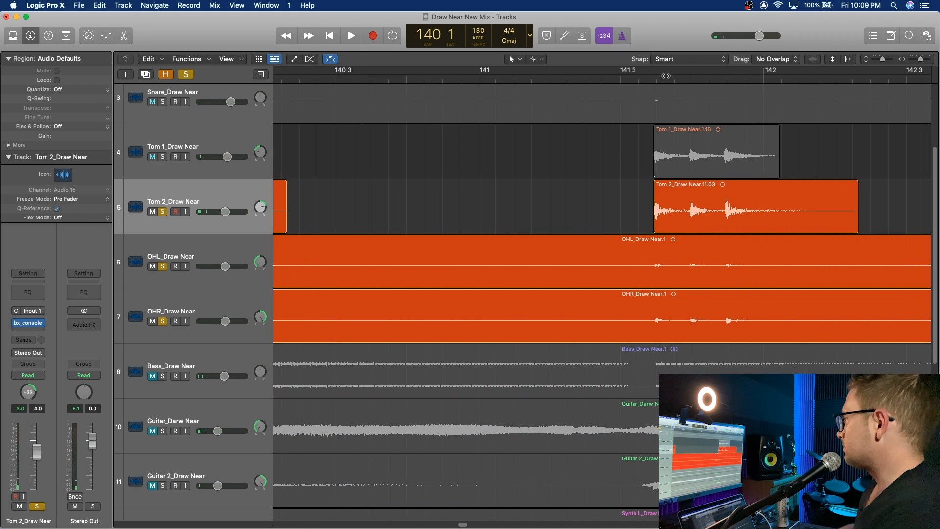
click(652, 80)
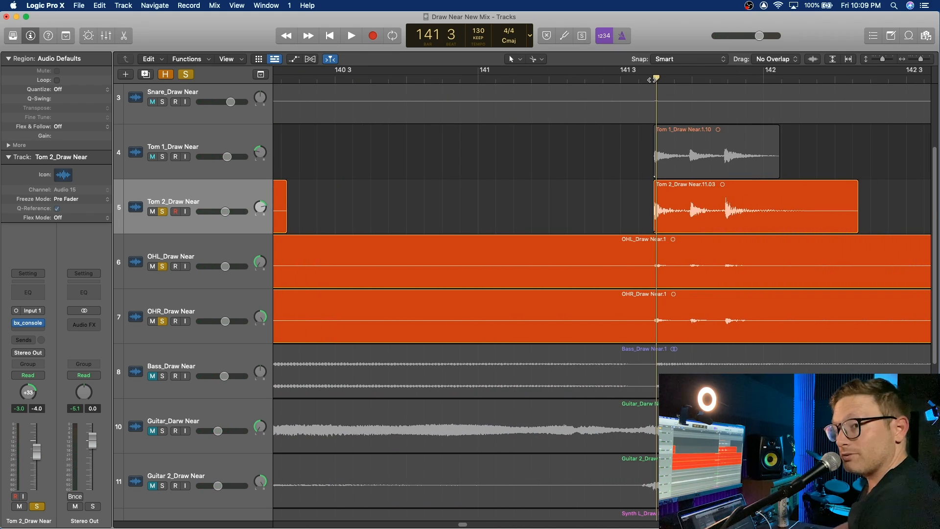
key(space)
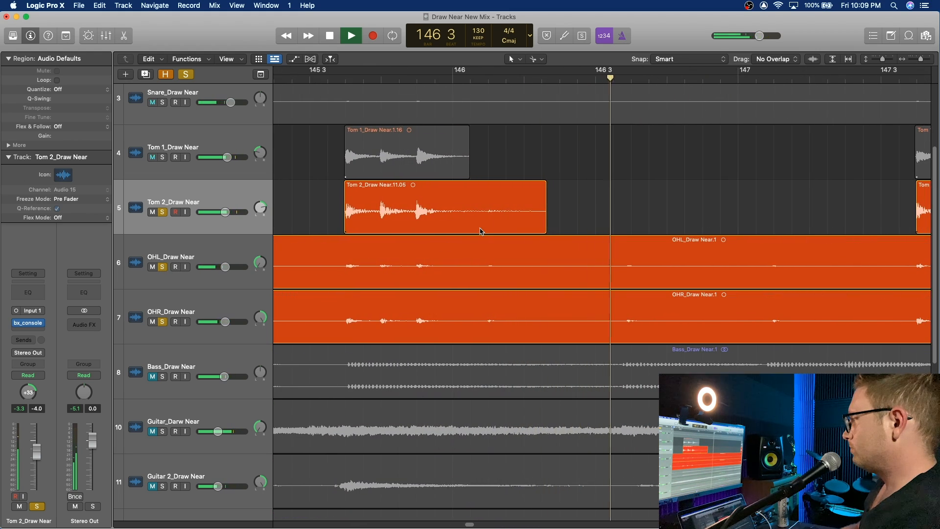
key(space)
Trim the ends of the Tom 2 regions at bars 145 and 143 to match the Tom 1 regions above.
drag(544, 226, 468, 224)
key(super+z)
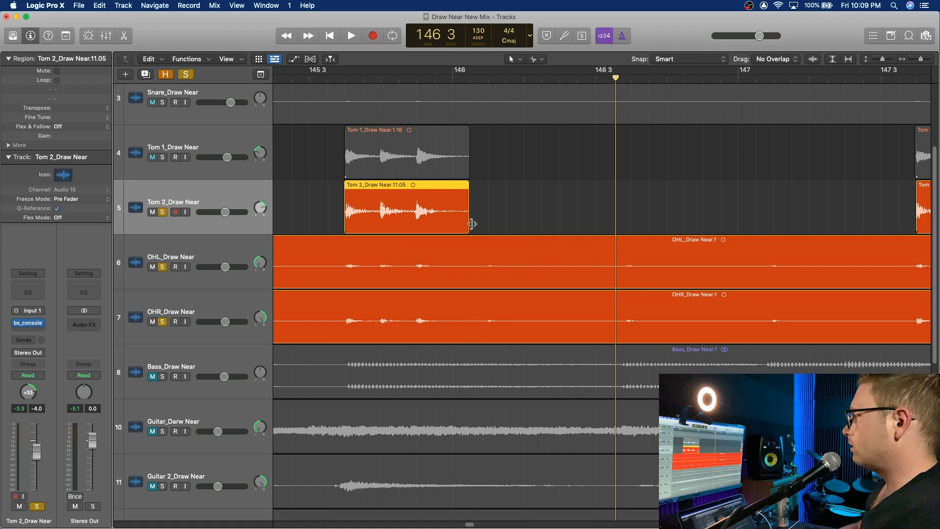
scroll(631, 217, left, 10)
drag(701, 227, 623, 228)
scroll(725, 234, left, 10)
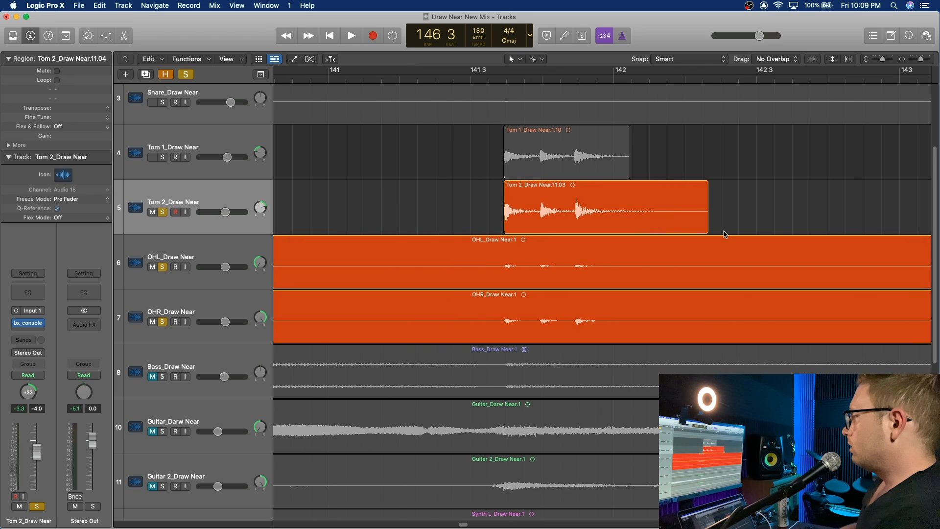
Shorten the ends of the Tom 2 regions between bars 137 and 142 to cut the excess after the hits.
drag(705, 230, 565, 228)
scroll(629, 221, left, 10)
scroll(567, 229, left, 8)
drag(811, 218, 739, 223)
Trim the ends of the Tom 2 regions at bars 147, 149 and 151 to match the Tom 1 regions above.
scroll(829, 207, right, 7)
scroll(828, 207, right, 15)
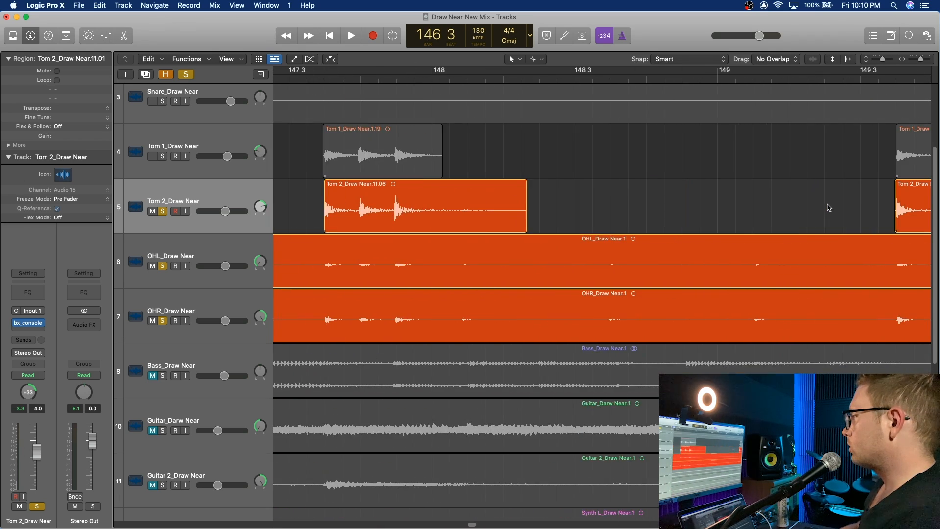
scroll(807, 207, right, 2)
drag(471, 228, 388, 229)
scroll(600, 185, right, 11)
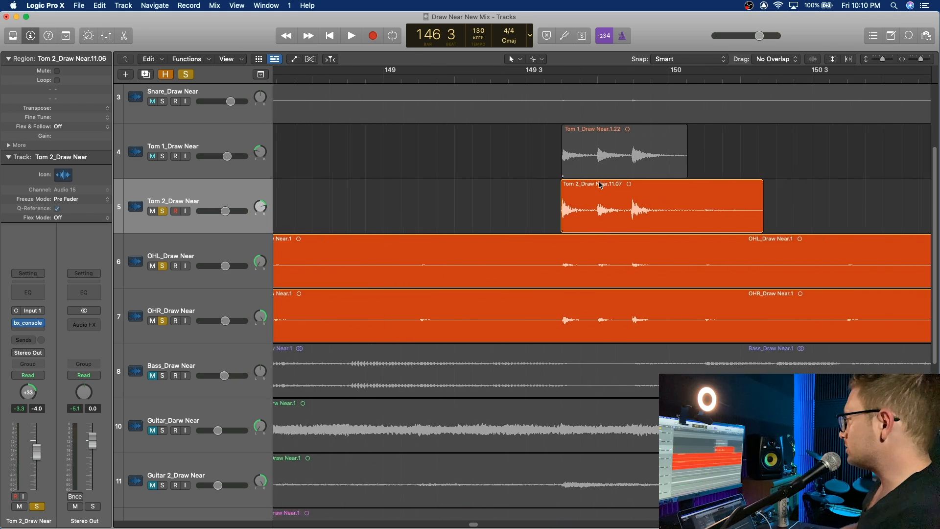
drag(743, 219, 666, 217)
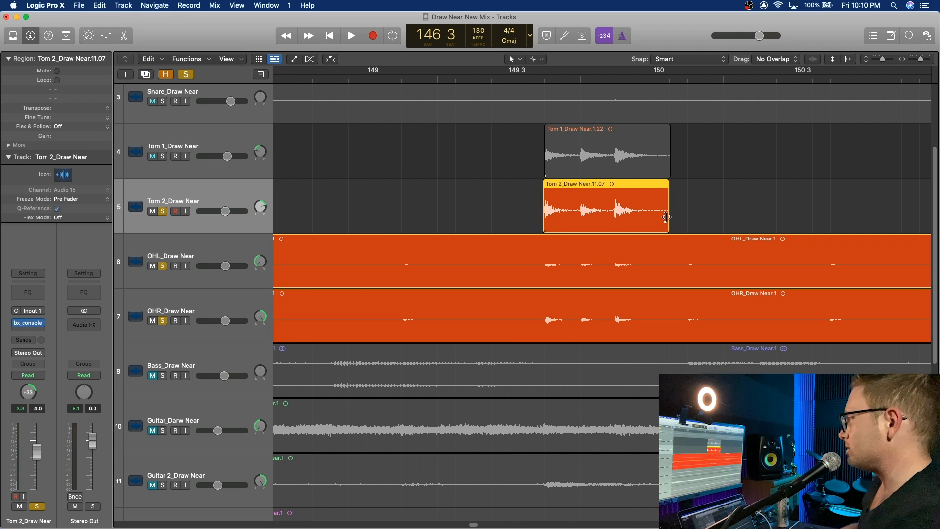
scroll(695, 214, right, 5)
drag(716, 226, 627, 225)
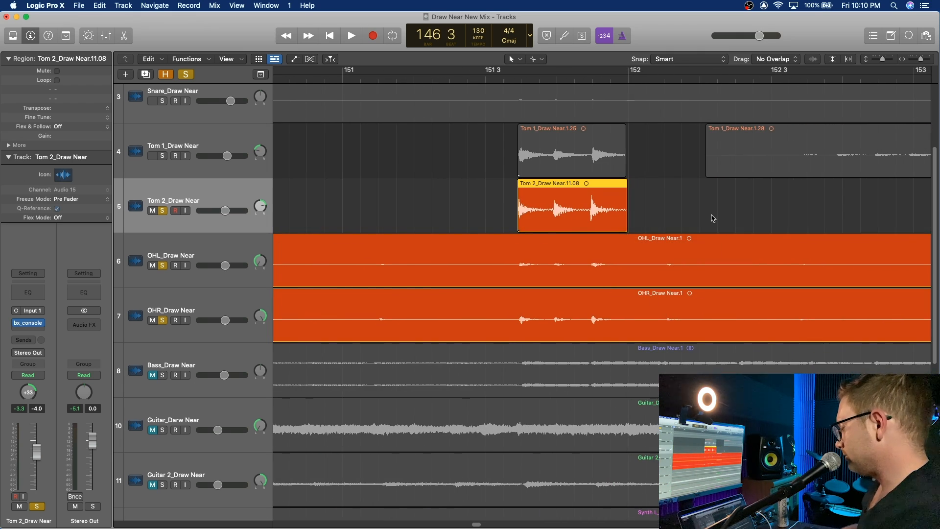
Extend the start of the Tom 2 region at bar 153 back over the quiet build-up and trim its end just past bar 154.
scroll(733, 216, right, 10)
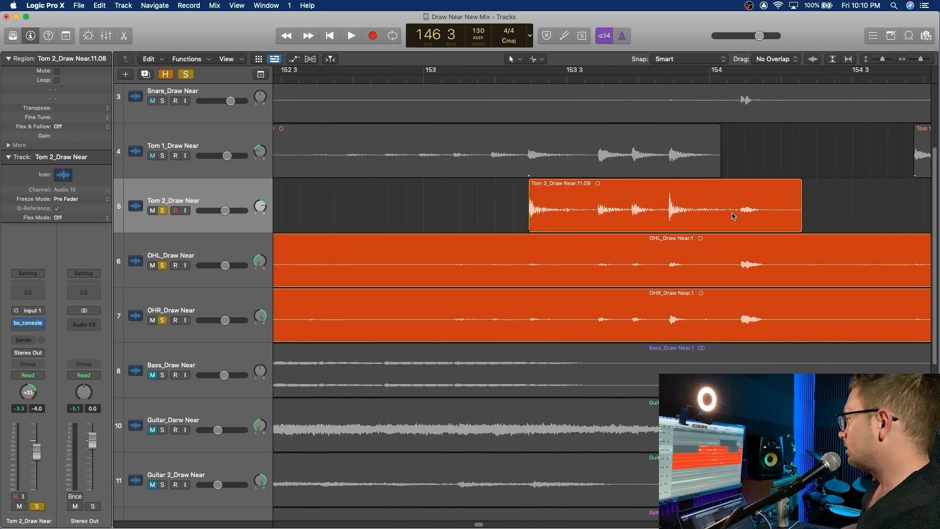
scroll(733, 216, left, 3)
scroll(733, 215, left, 2)
drag(665, 223, 354, 218)
scroll(651, 193, right, 8)
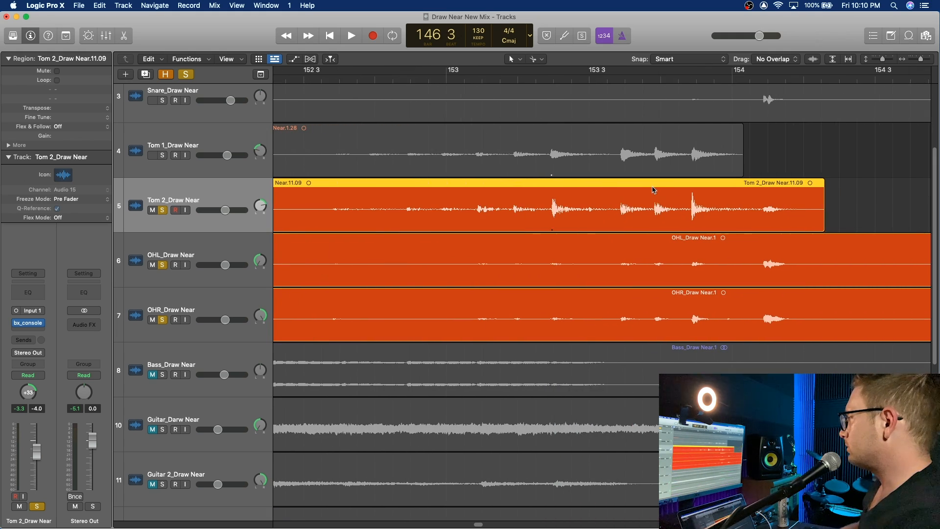
drag(825, 223, 750, 219)
Examine the Tom 2 regions from bar 154 to bar 165 for snare bleed, playing back the hits around bars 163 and 164.
scroll(810, 202, right, 20)
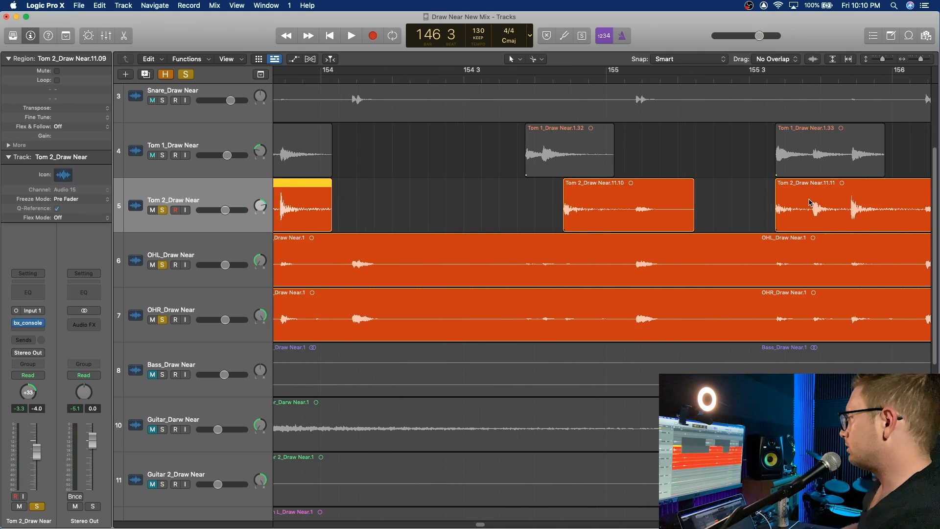
scroll(570, 202, right, 20)
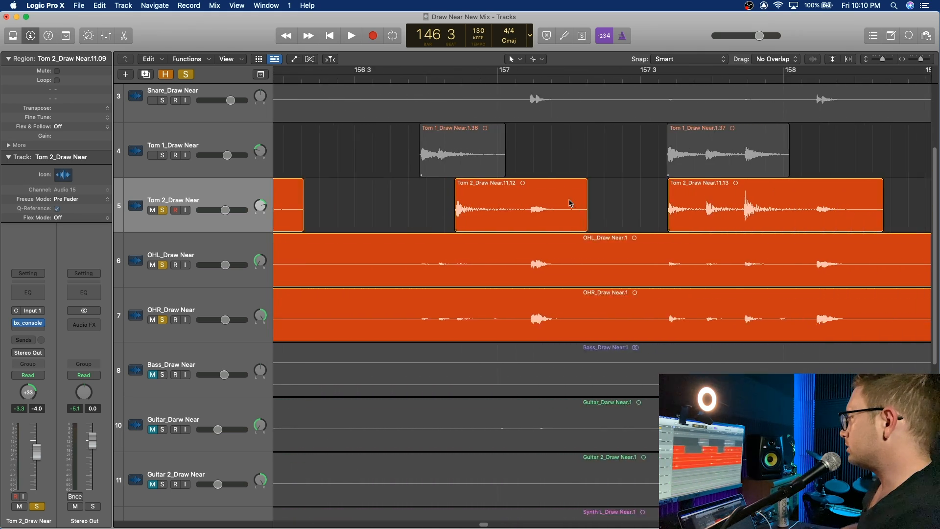
scroll(569, 202, right, 20)
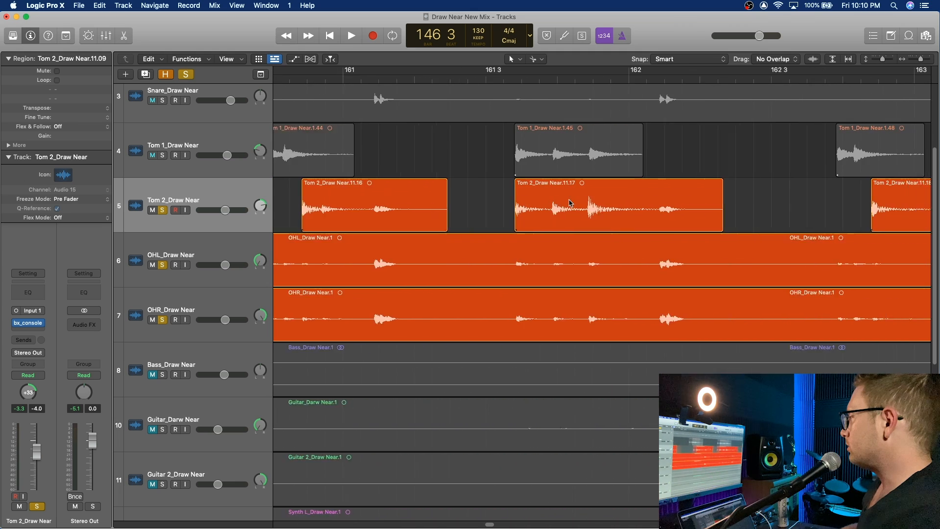
scroll(569, 202, right, 6)
scroll(569, 203, left, 9)
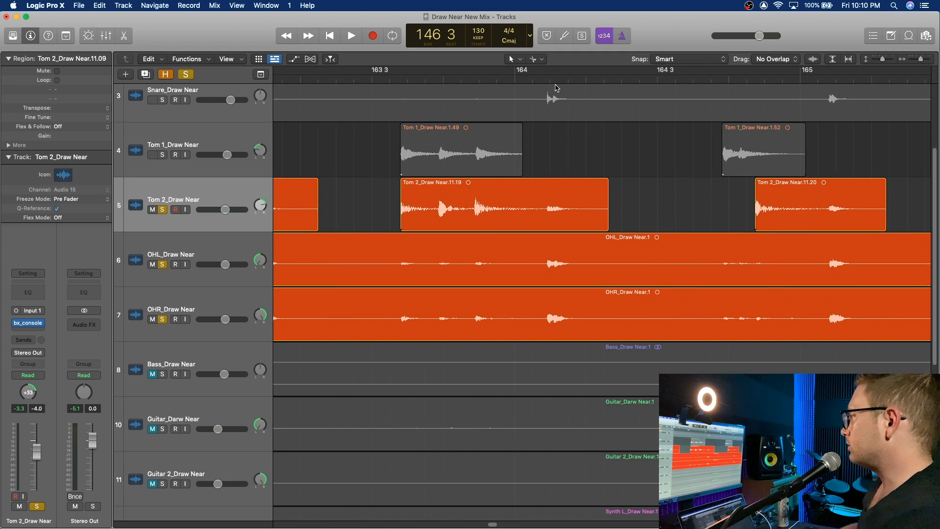
double_click(533, 80)
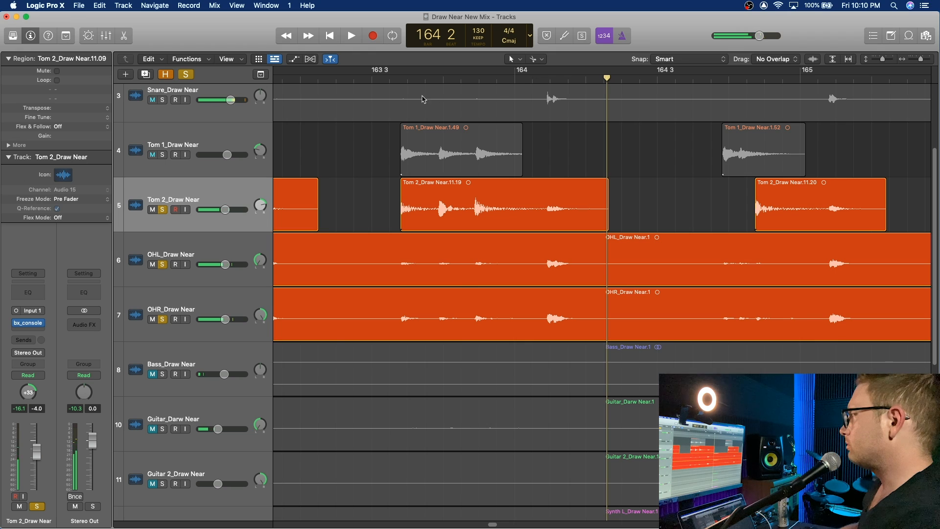
double_click(391, 78)
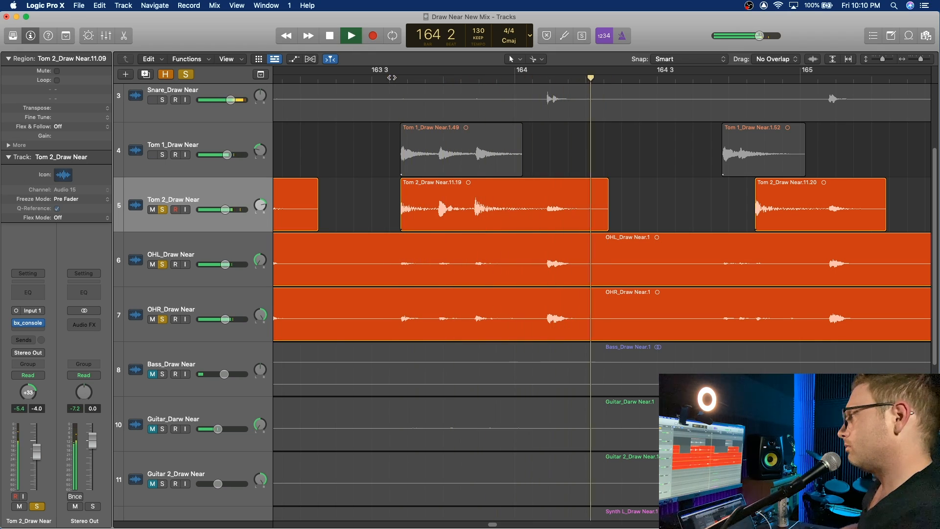
Unsolo both overhead tracks and play back the Tom 2 hits from bar 163 through bar 164.
key(space)
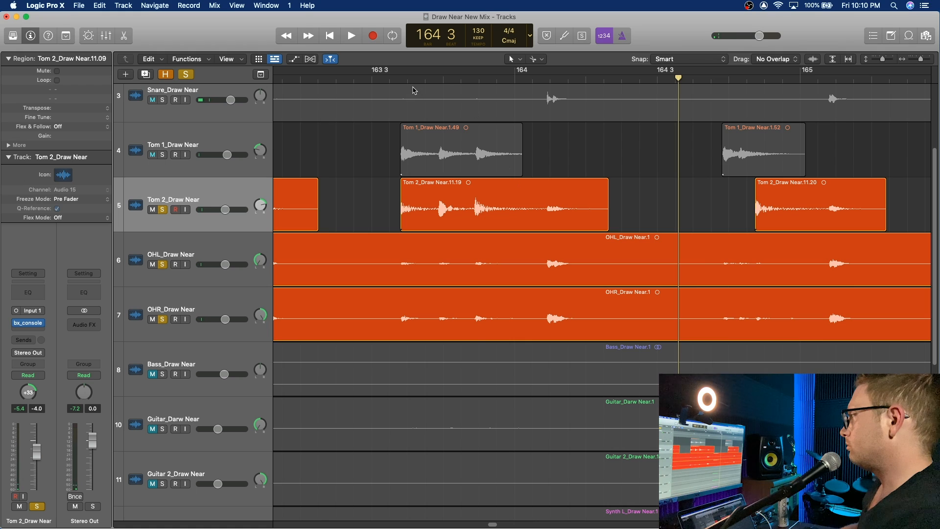
click(395, 77)
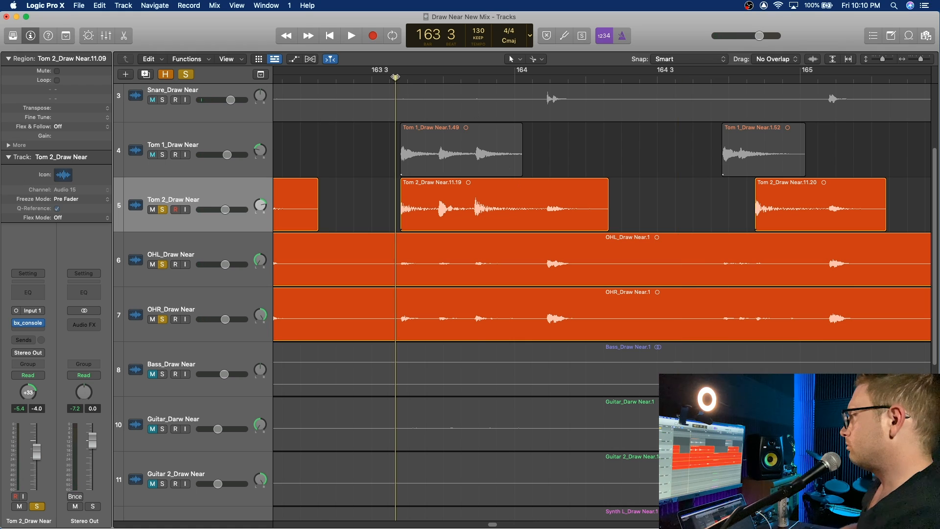
click(165, 267)
click(163, 320)
key(space)
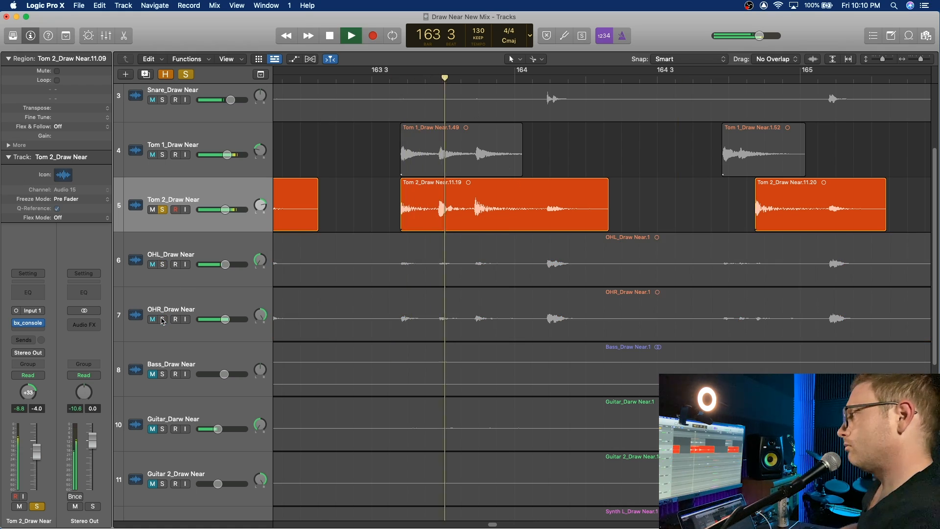
key(space)
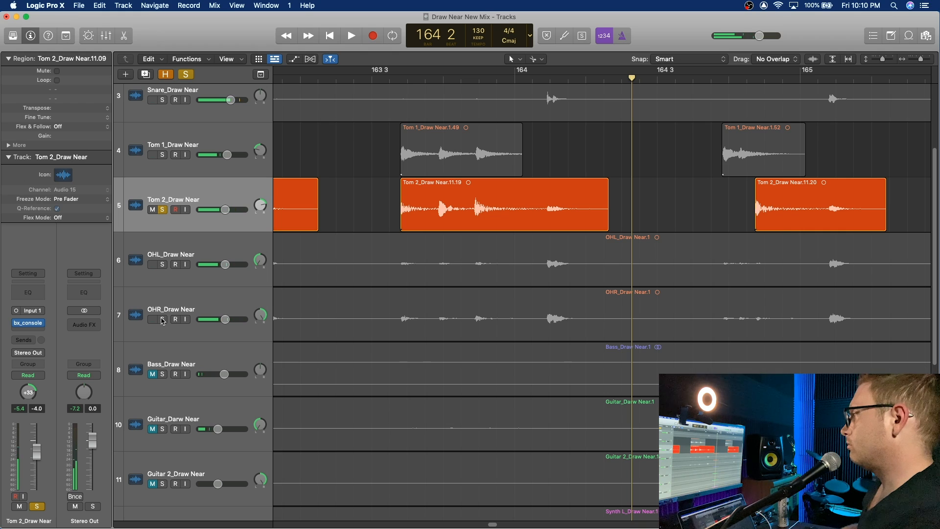
Audition the snare bleed after bar 164 and trim the end of that Tom 2 region to just before the snare hit.
click(550, 76)
key(space)
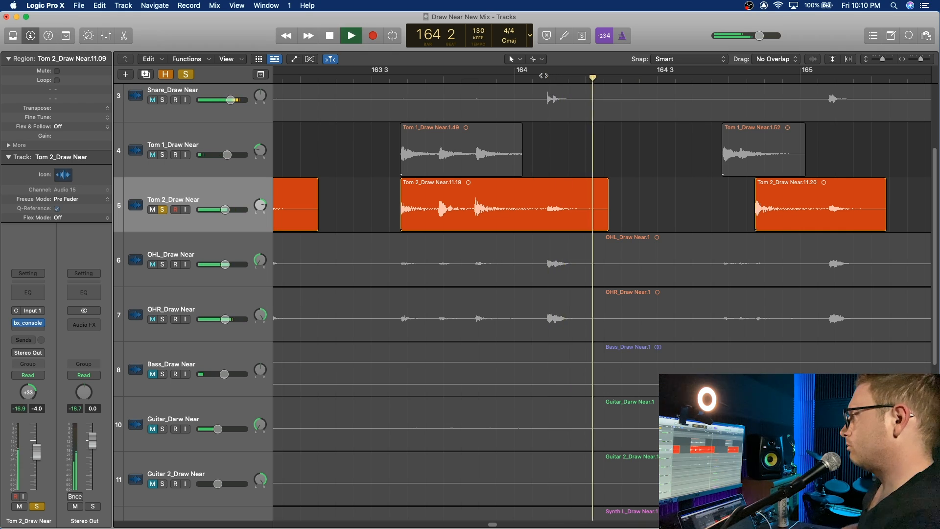
click(540, 77)
key(space)
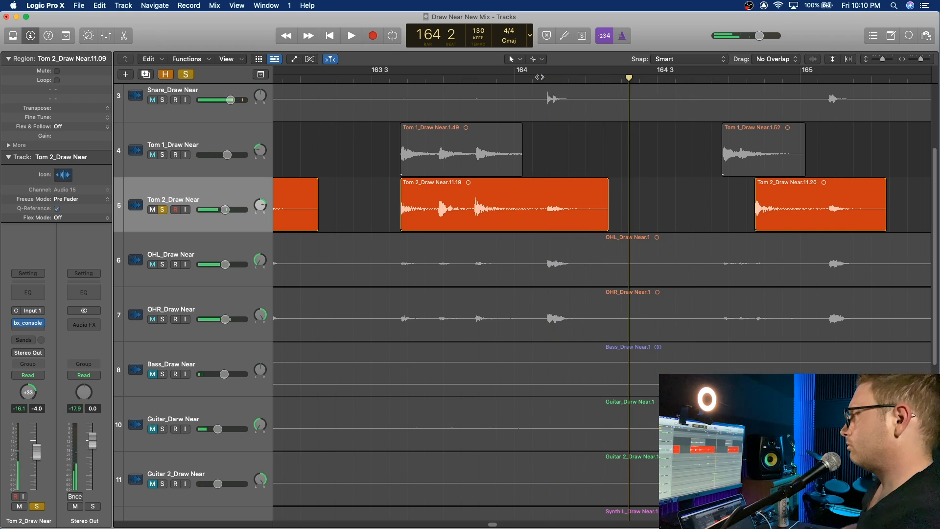
drag(608, 222, 545, 222)
Play back the Tom 2 region around bar 165 and trim its end to just before the snare hit.
scroll(726, 192, right, 3)
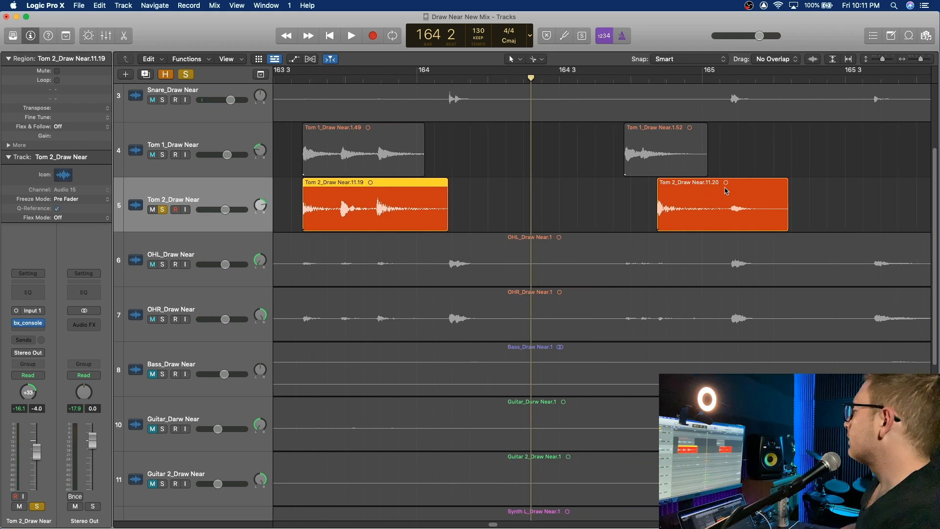
click(642, 80)
key(space)
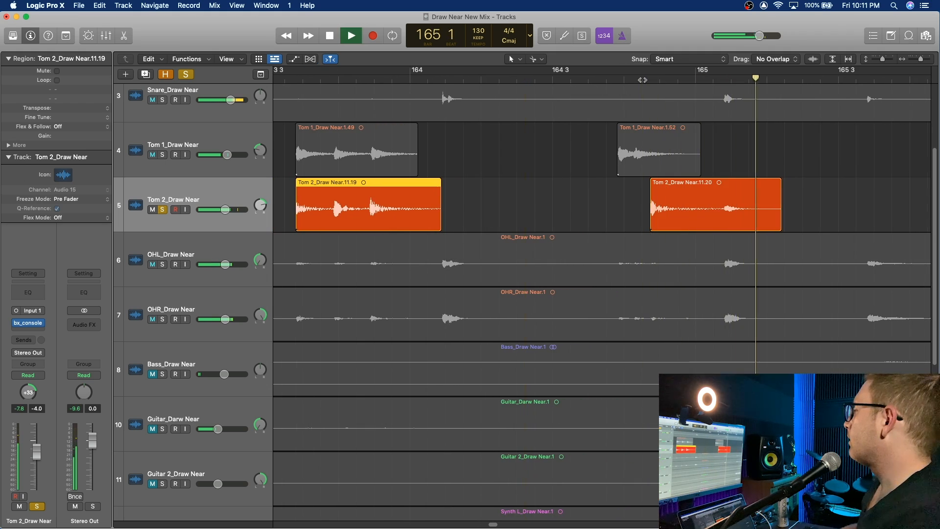
key(space)
drag(781, 226, 720, 226)
Trim the end of the Tom 2 region at bar 185 to cut the excess after the hit.
scroll(754, 221, right, 10)
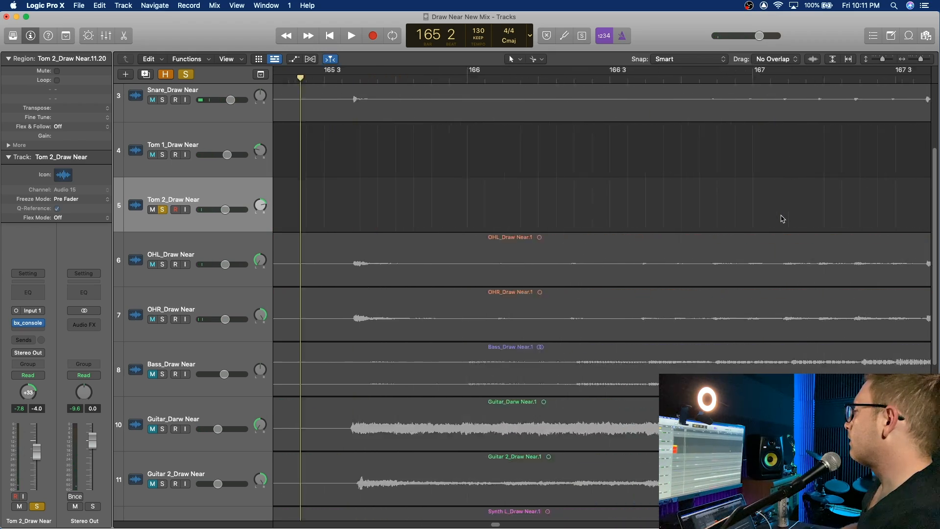
scroll(781, 218, right, 10)
drag(922, 62, 904, 64)
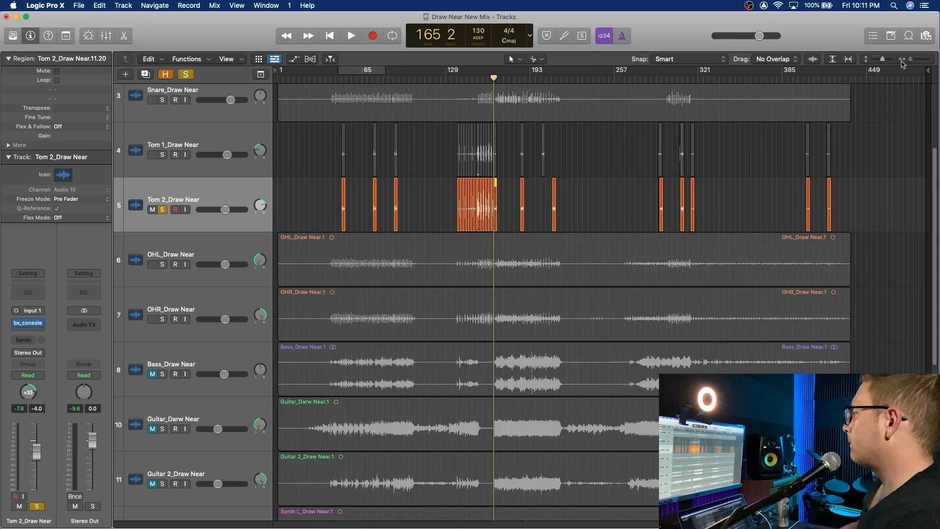
click(517, 79)
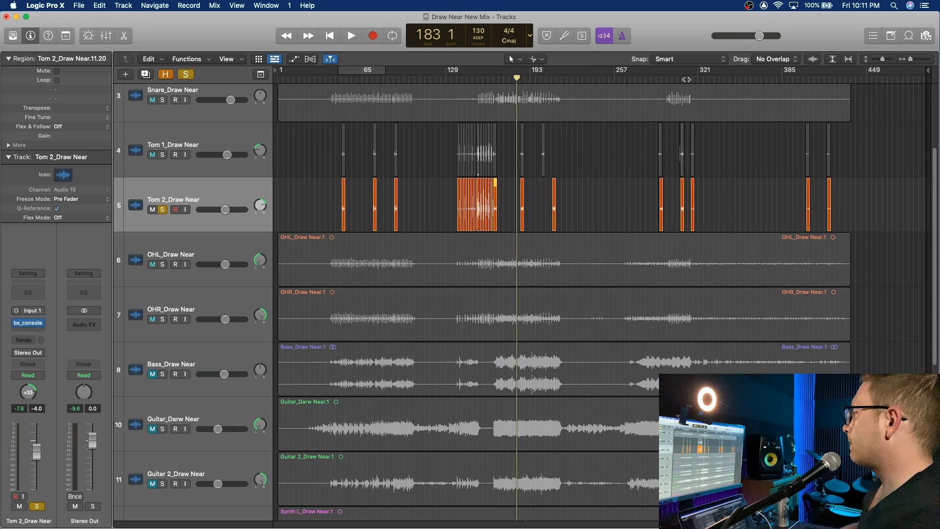
drag(911, 60, 923, 65)
scroll(876, 200, right, 10)
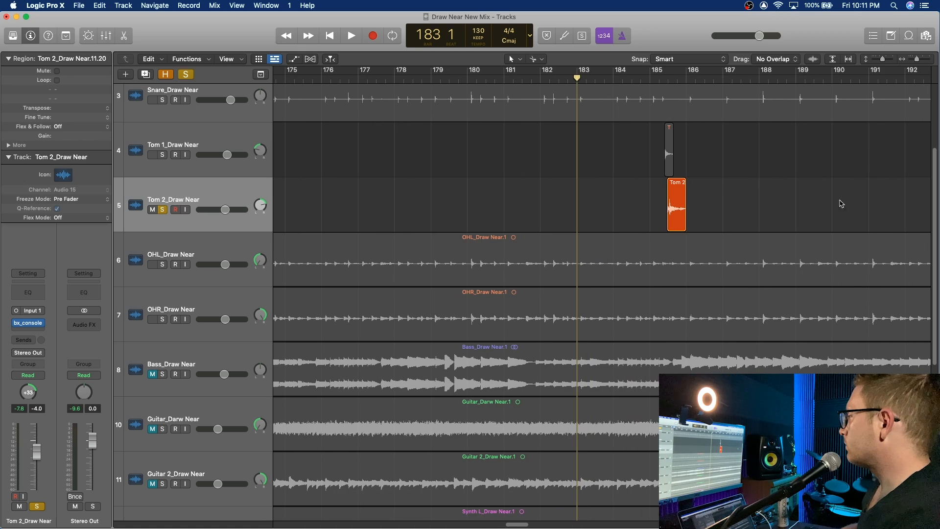
drag(683, 227, 678, 228)
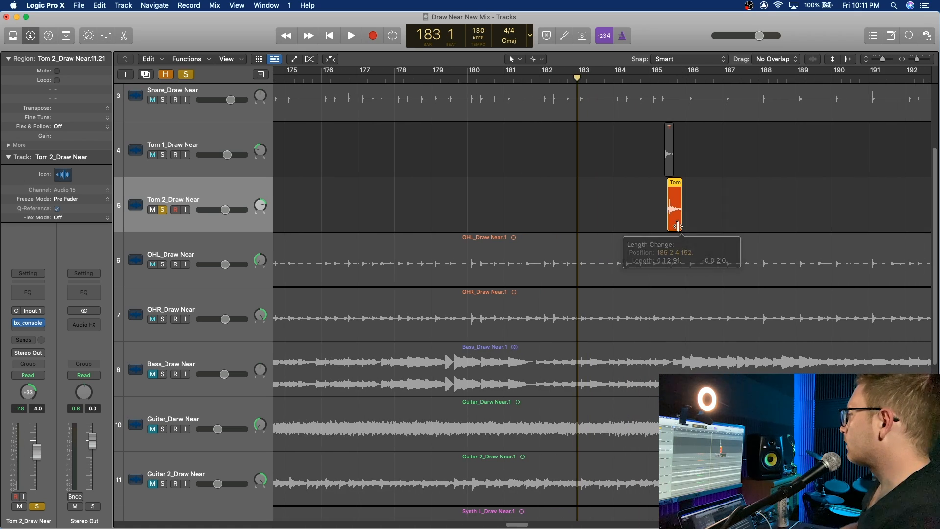
Play back the Tom 2 region at bar 209 and extend its start earlier to reveal what precedes the hit.
scroll(774, 192, right, 4)
scroll(774, 192, right, 15)
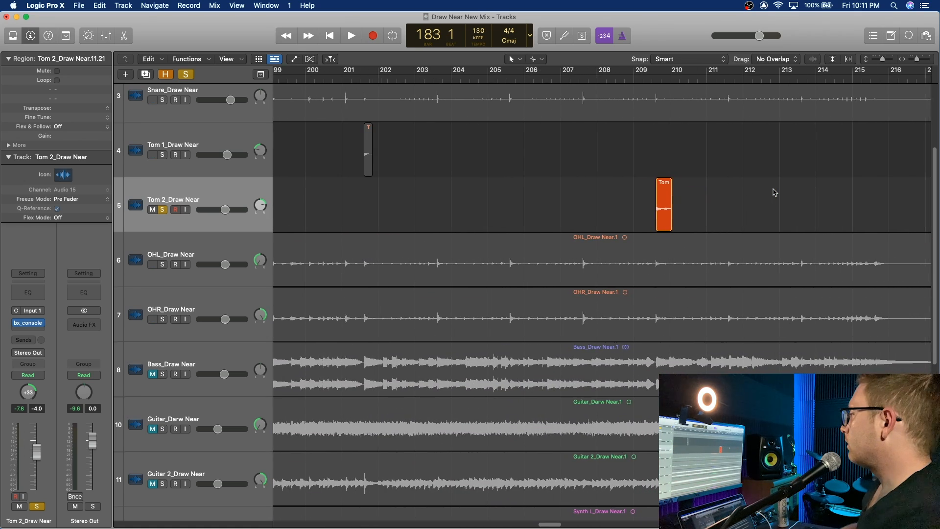
click(653, 78)
key(space)
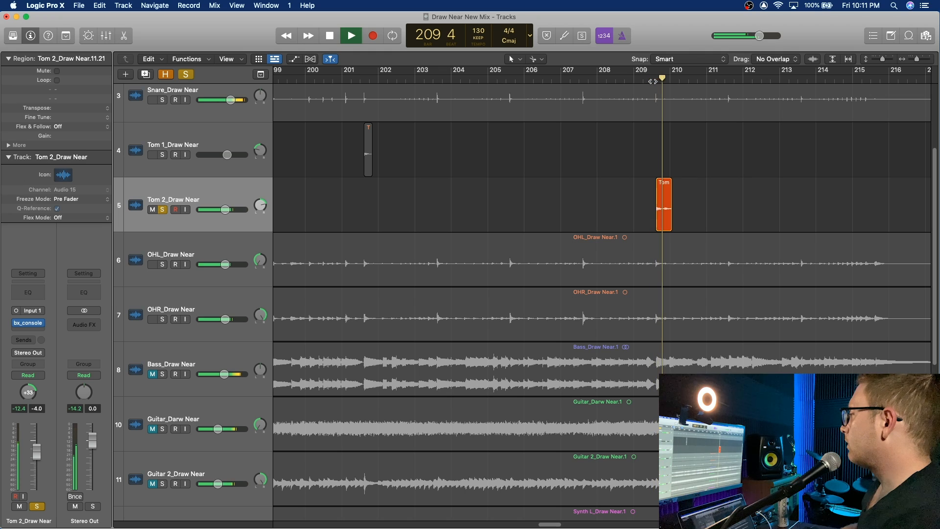
key(space)
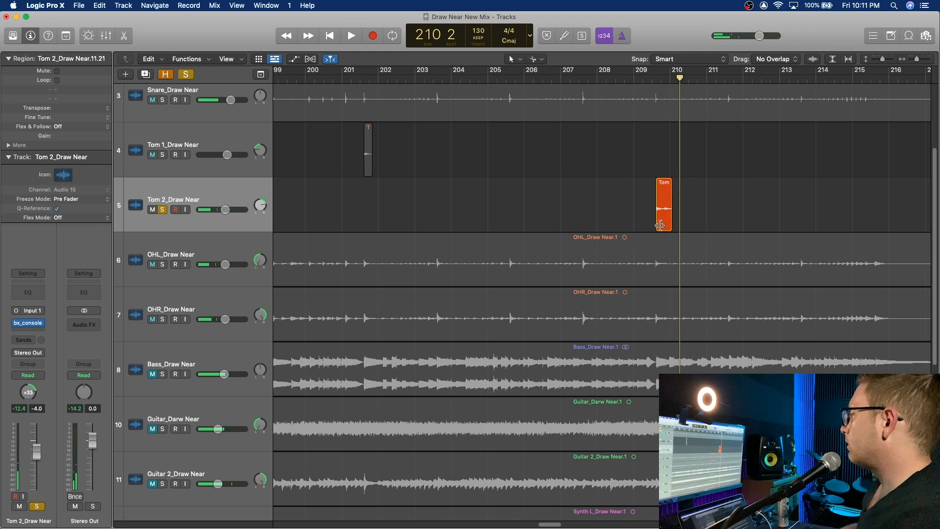
drag(657, 227, 651, 228)
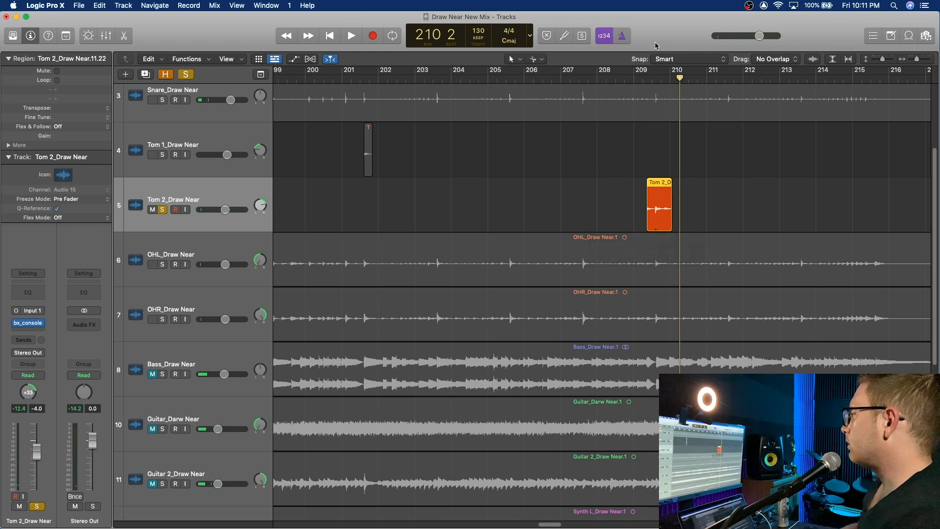
Audition the extended Tom 2 region at bar 209 again and delete it.
click(637, 80)
key(space)
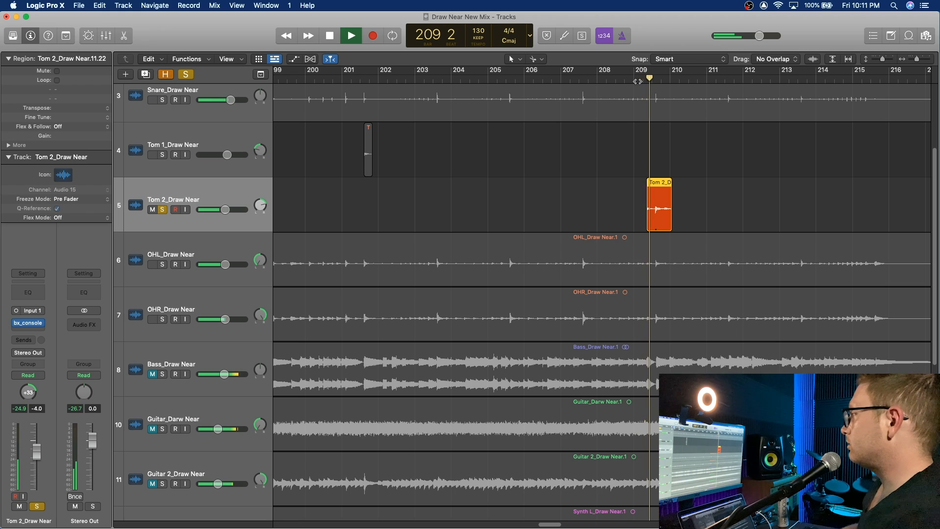
key(space)
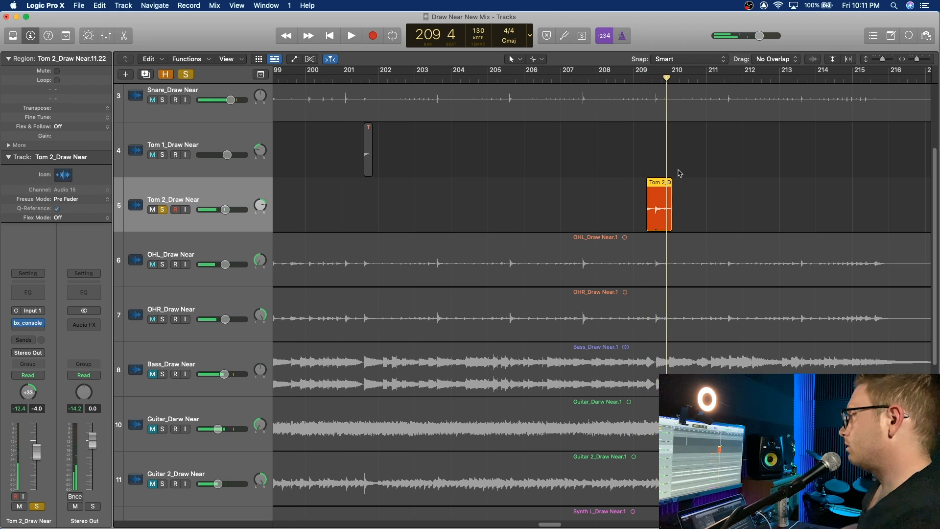
key(space)
key(space)
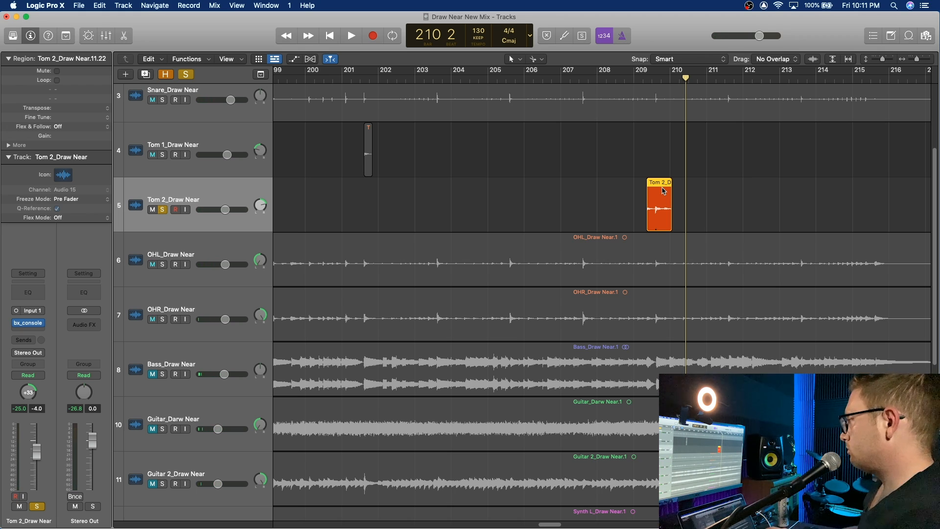
key(Delete)
Solo both overhead tracks alongside Tom 2 and play back the tom hits around bar 291.
click(162, 263)
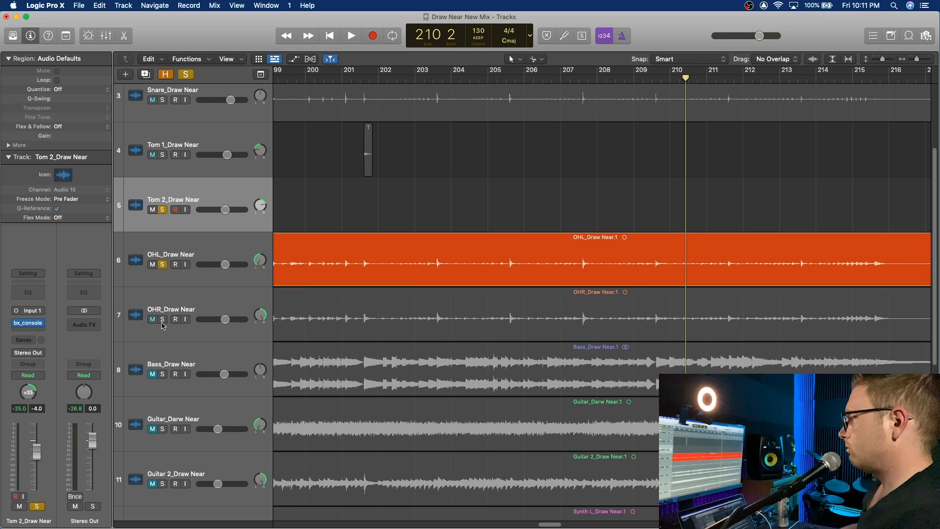
click(162, 319)
scroll(568, 164, right, 3)
scroll(568, 165, right, 20)
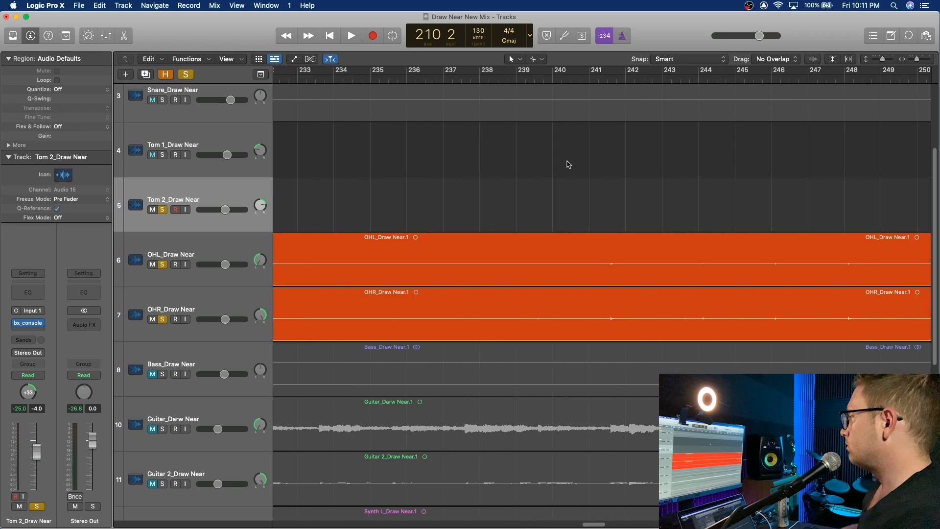
scroll(568, 165, left, 5)
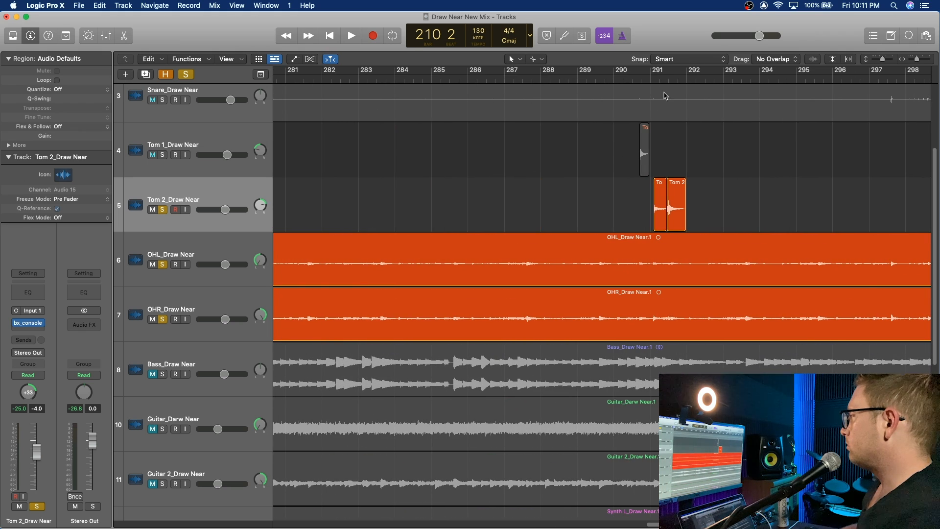
double_click(641, 78)
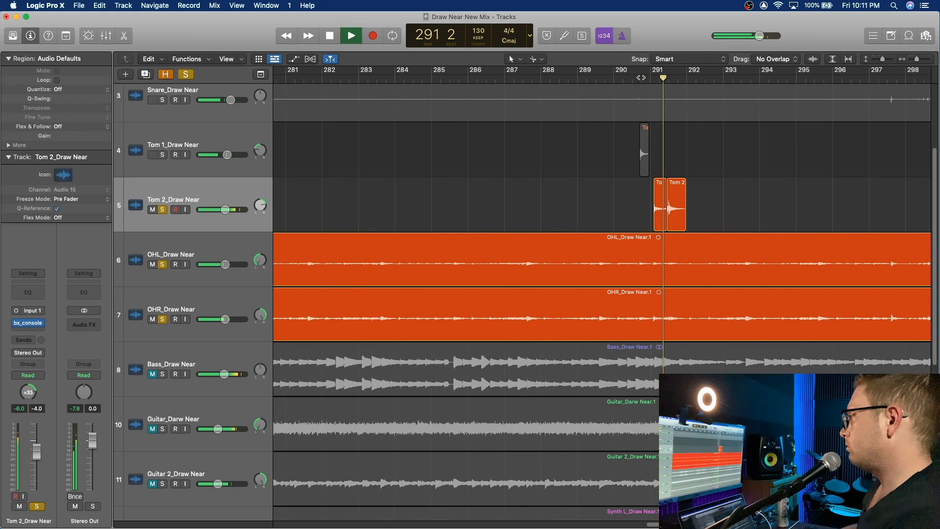
key(space)
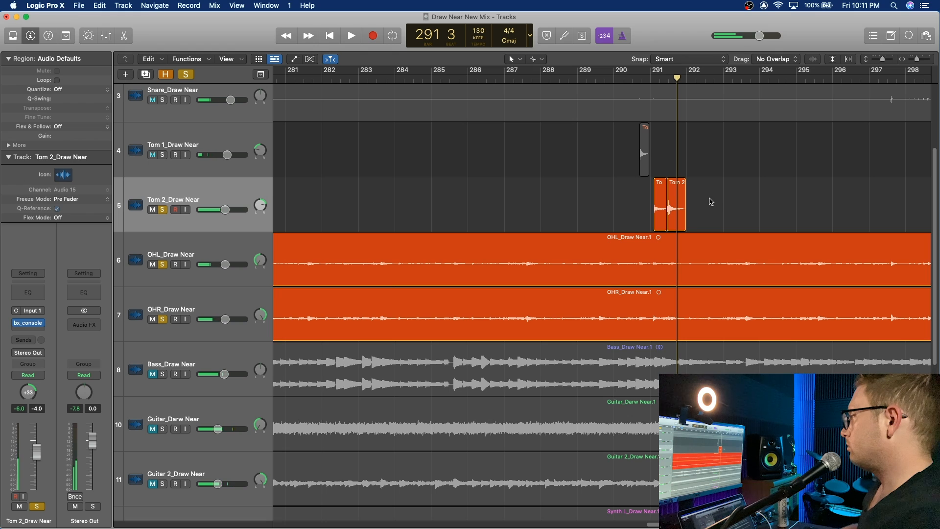
Delete the second Tom 2 region at bar 291 and extend the first one over its hit, ending before bar 292.
click(682, 194)
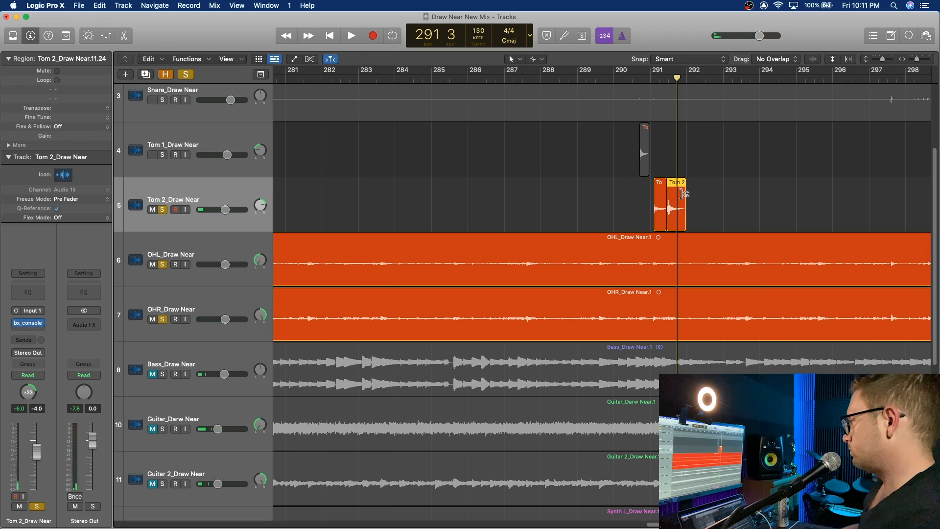
key(Delete)
drag(666, 223, 679, 222)
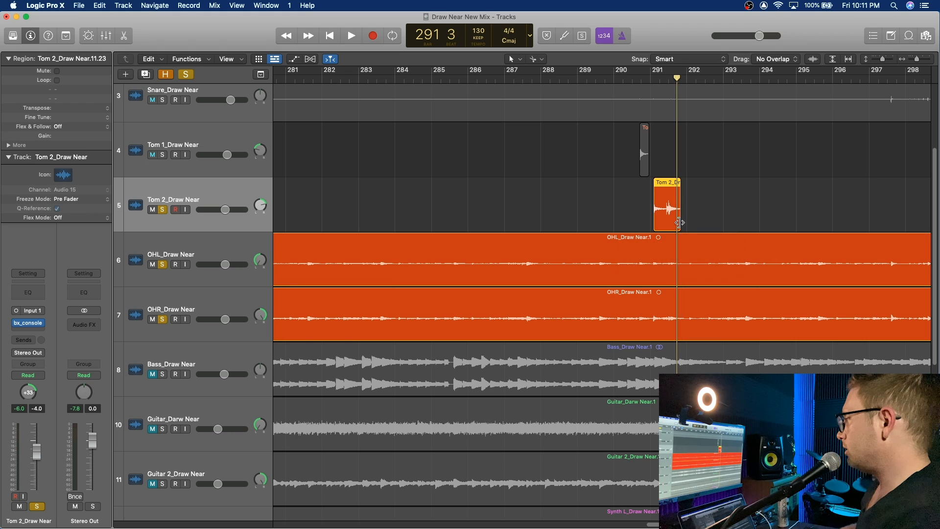
Play back the Tom 2 region at bar 307 and trim its end closer to the hit.
scroll(815, 148, right, 10)
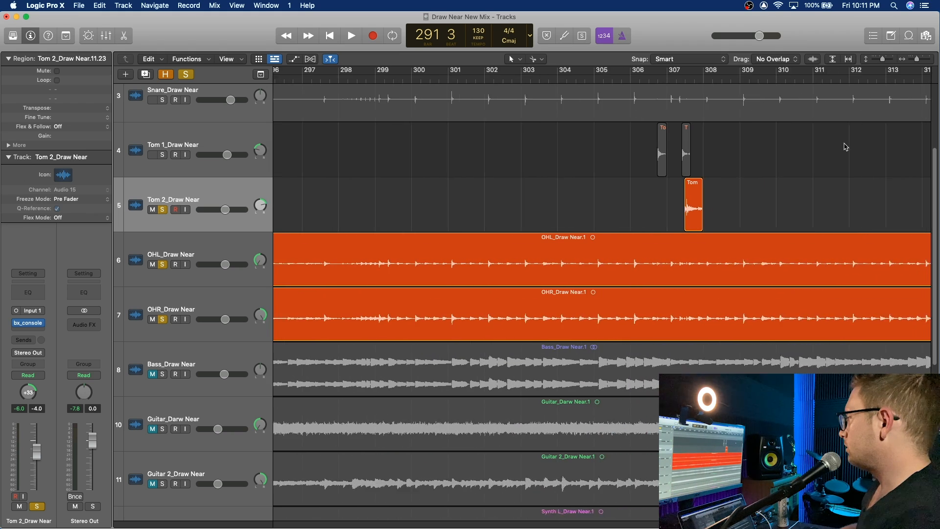
click(662, 81)
key(space)
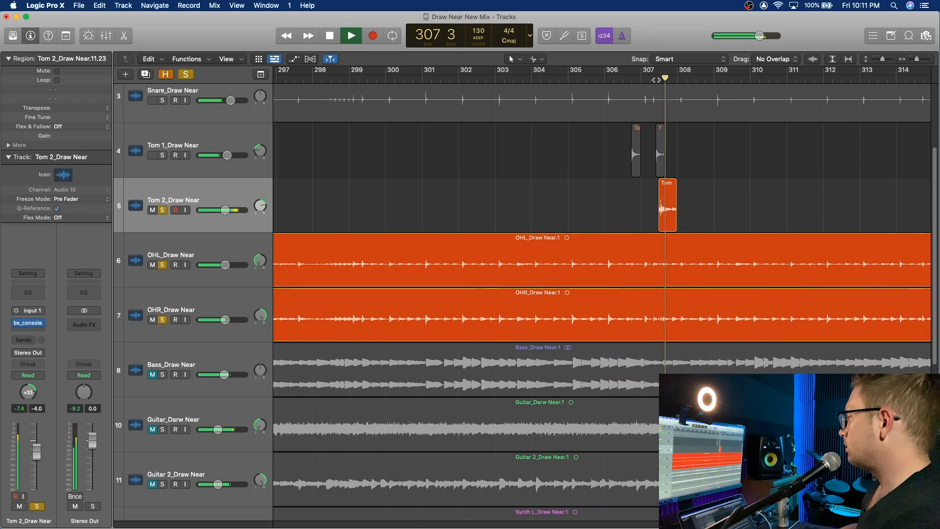
scroll(554, 97, right, 4)
scroll(588, 130, left, 5)
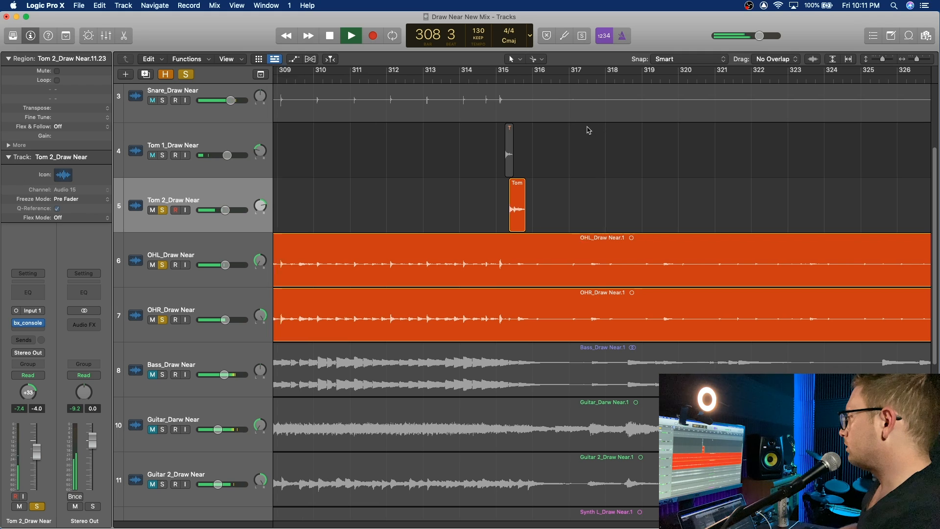
drag(500, 224, 498, 224)
Play back the Tom 2 hit at bar 315 and examine the rest of the Tom 2 track to the song's end.
click(764, 74)
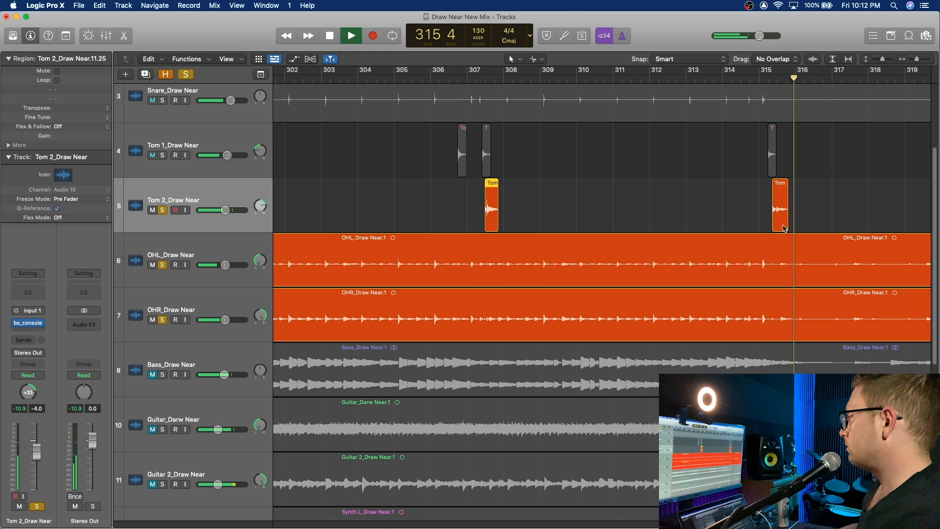
scroll(847, 211, right, 2)
scroll(848, 211, right, 15)
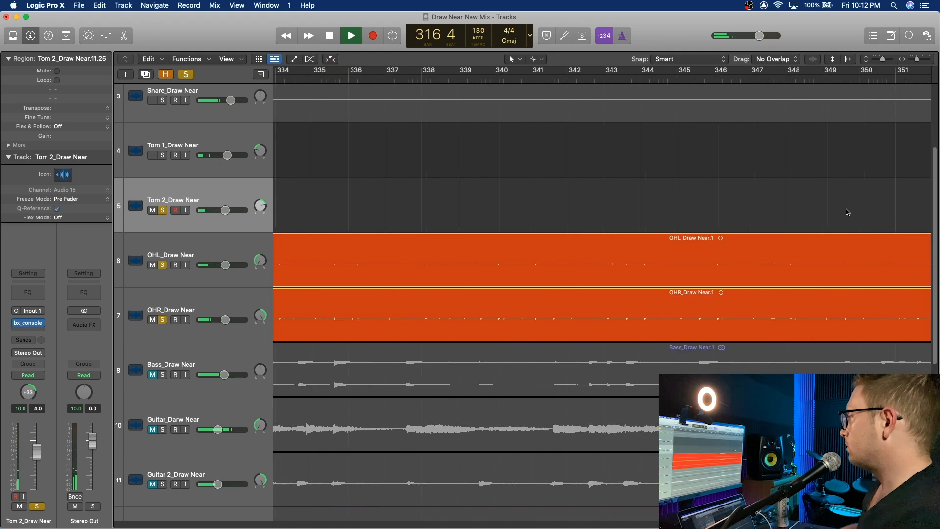
scroll(848, 212, left, 10)
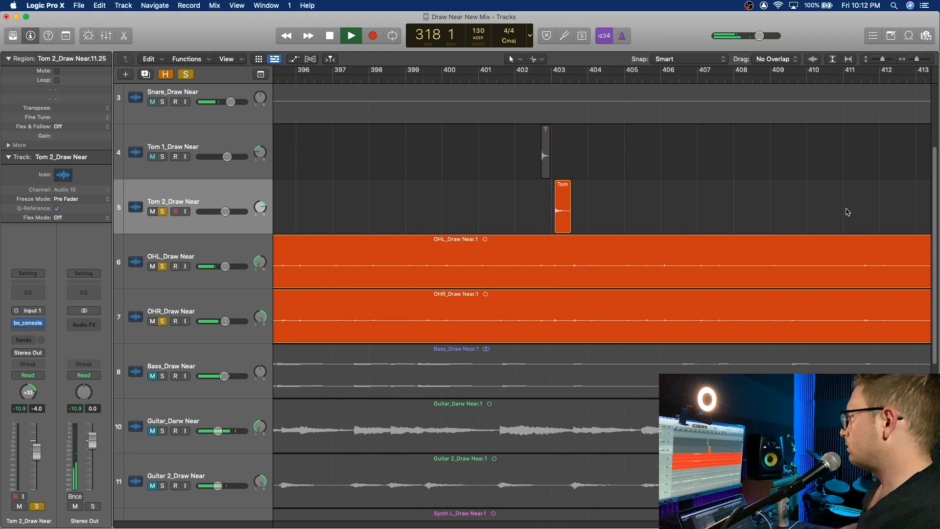
scroll(847, 211, left, 20)
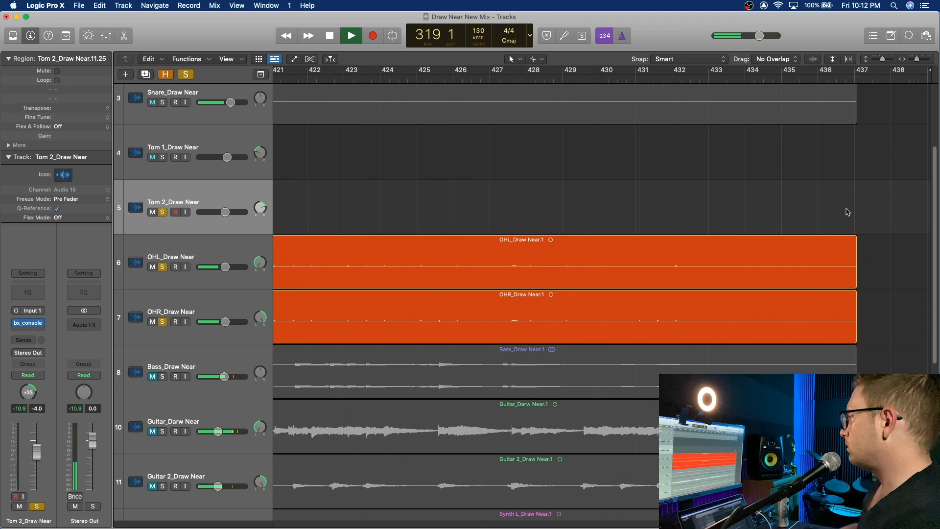
scroll(847, 212, left, 20)
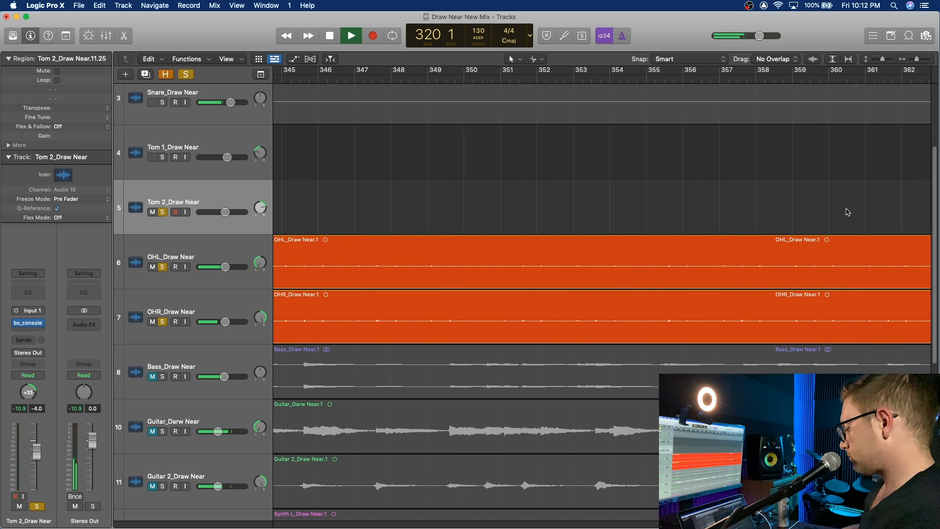
Stop playback at the end of the Tom 2 check and save the project.
key(space)
key(super+s)
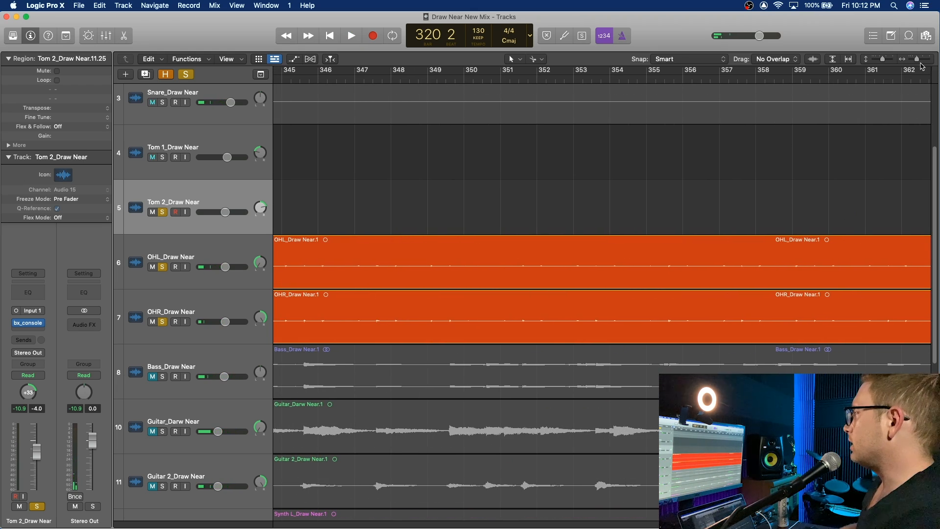
Solo Tom 1 as well and give all regions on the Tom 2 track a fade-in of 2 and a fade-out of 37.
drag(916, 64, 907, 66)
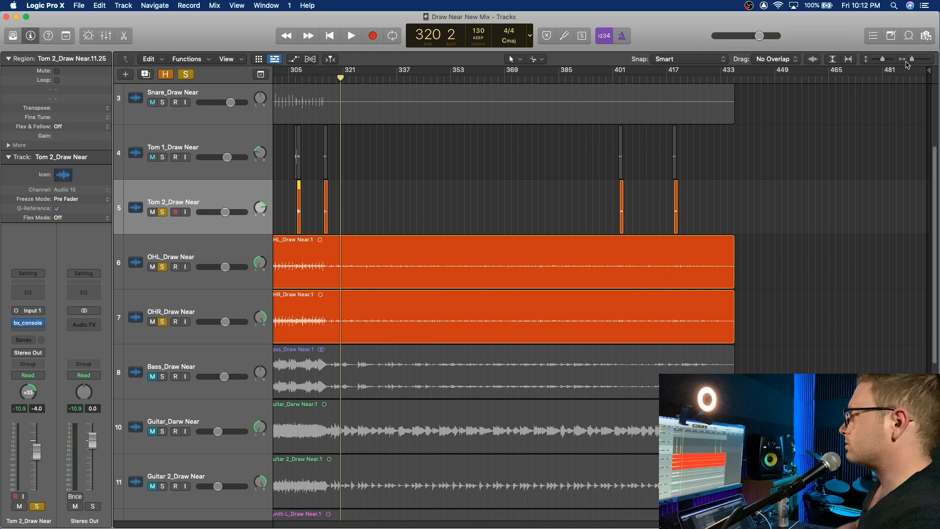
scroll(424, 201, left, 20)
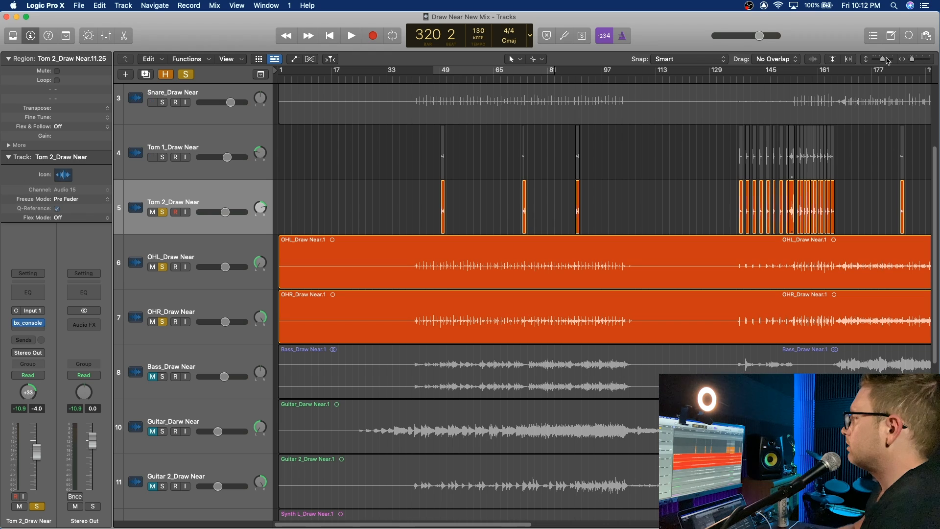
click(376, 214)
click(213, 197)
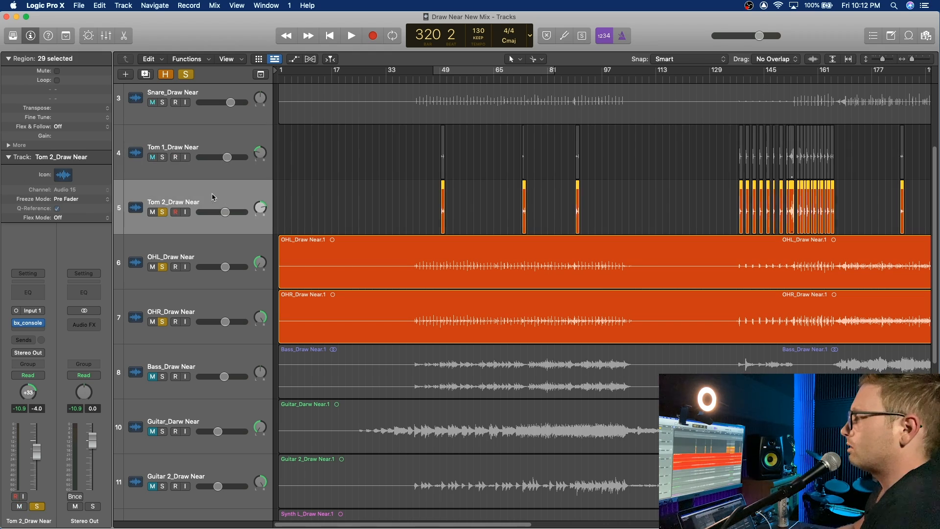
click(163, 157)
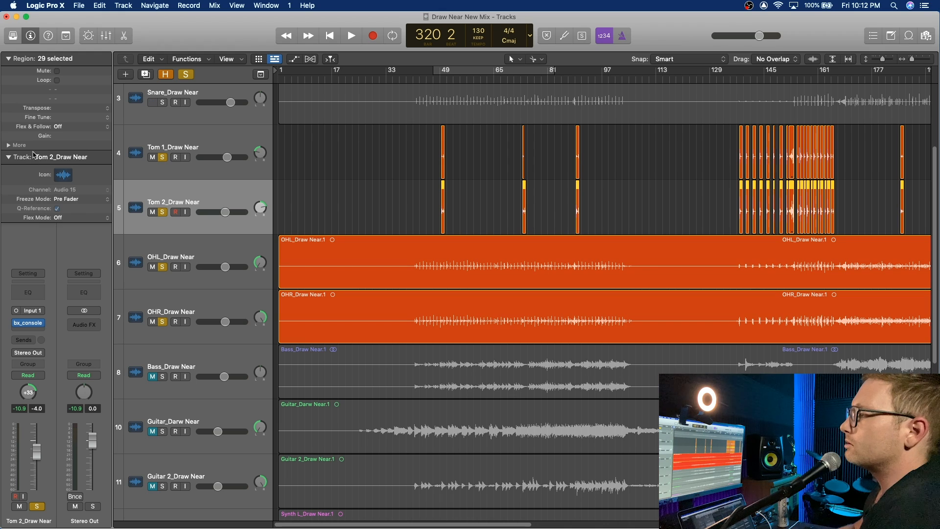
click(8, 145)
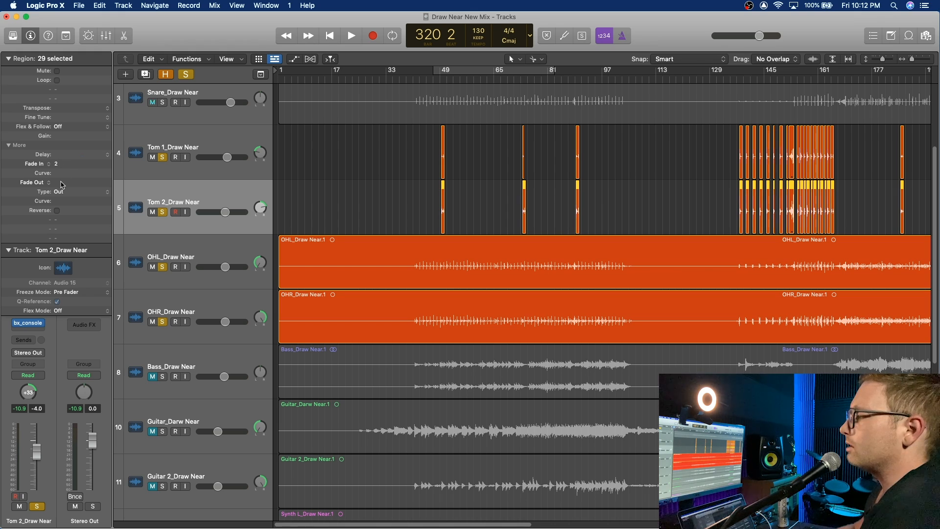
drag(68, 171, 77, 139)
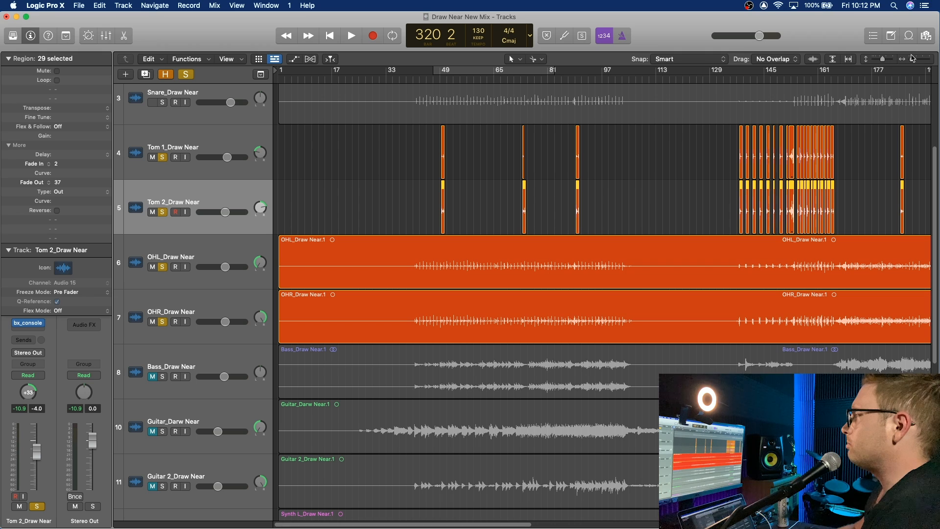
drag(912, 61, 930, 60)
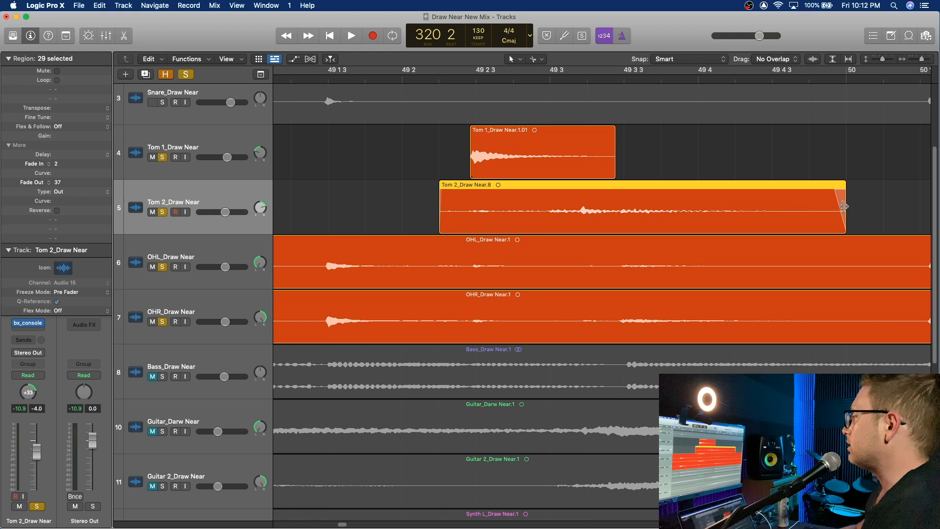
Give all regions on the Tom 1 track a fade-in of 2 and a fade-out of 35.
click(178, 138)
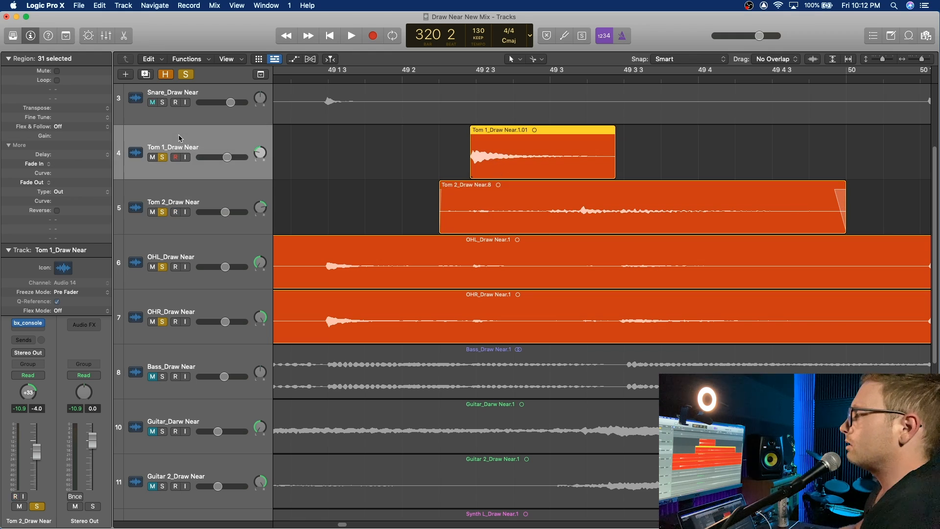
drag(66, 170, 70, 167)
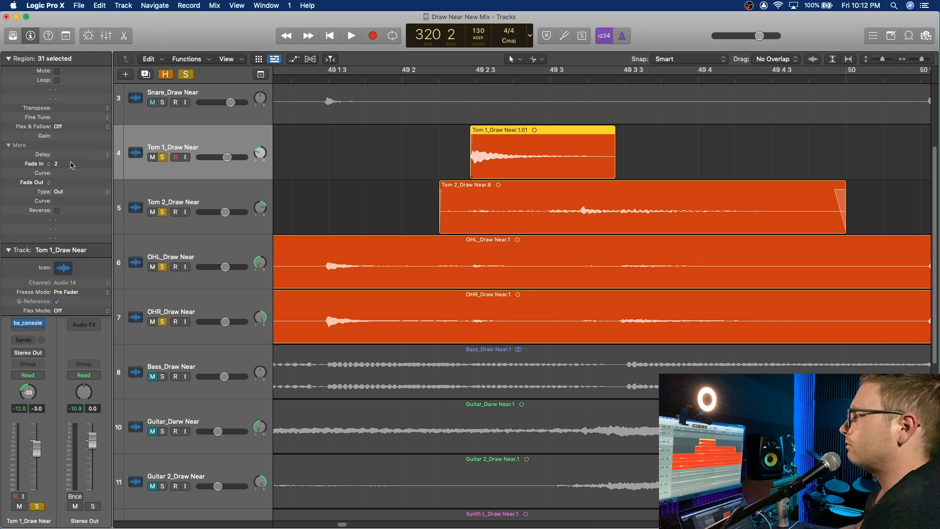
drag(62, 186, 84, 145)
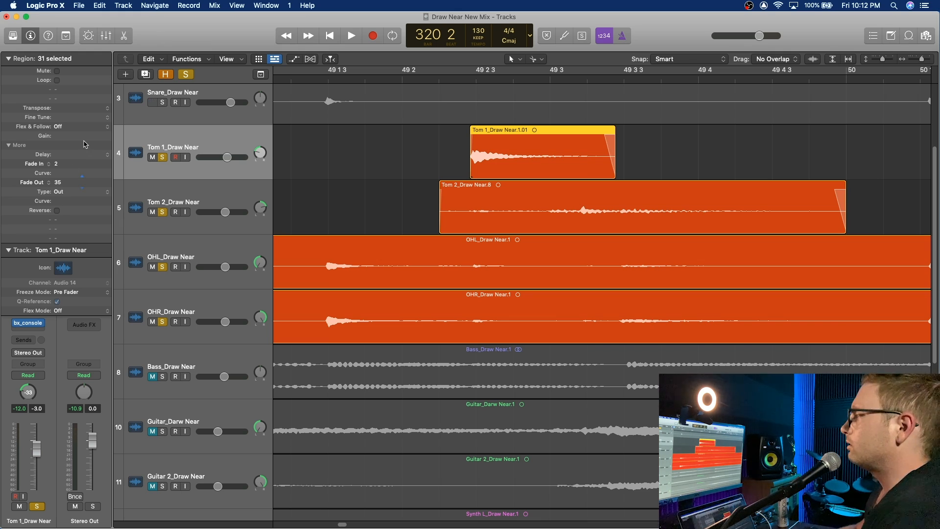